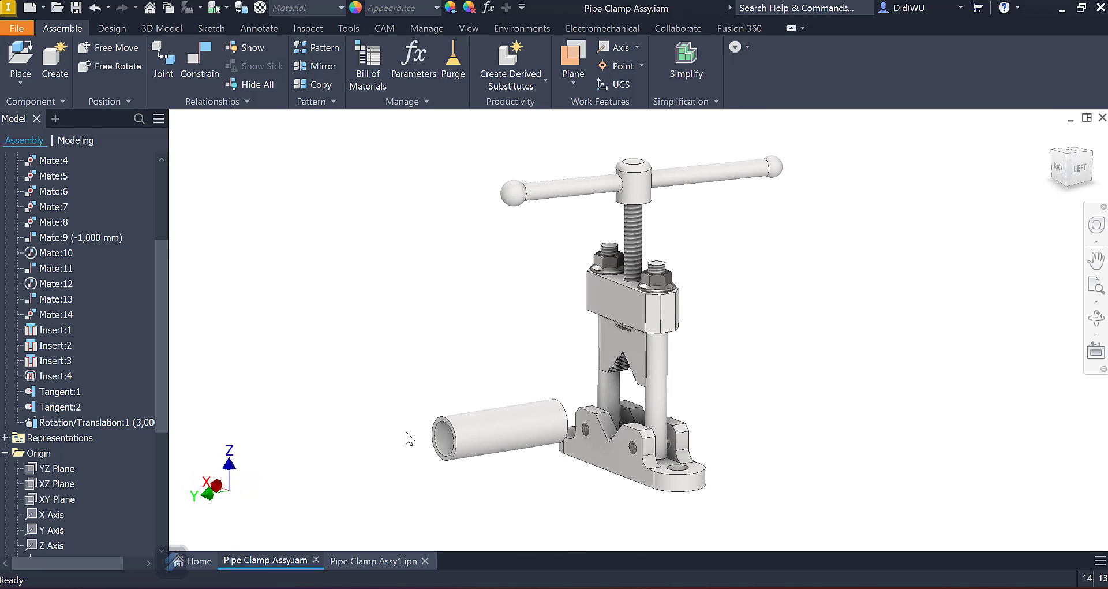
Step: Review the animation in the existing Pipe Clamp Assy1.ipn presentation, playing it in reverse and returning to its end, and switch back to Pipe Clamp Assy.iam
{"action": "left_click", "coordinate": [377, 560]}
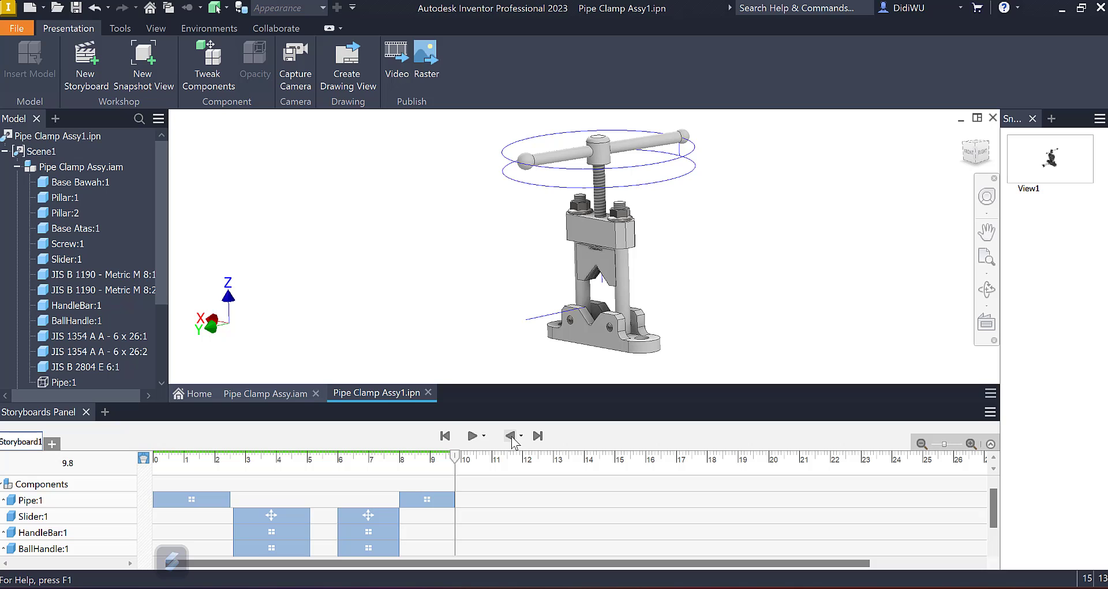
{"action": "left_click", "coordinate": [510, 435]}
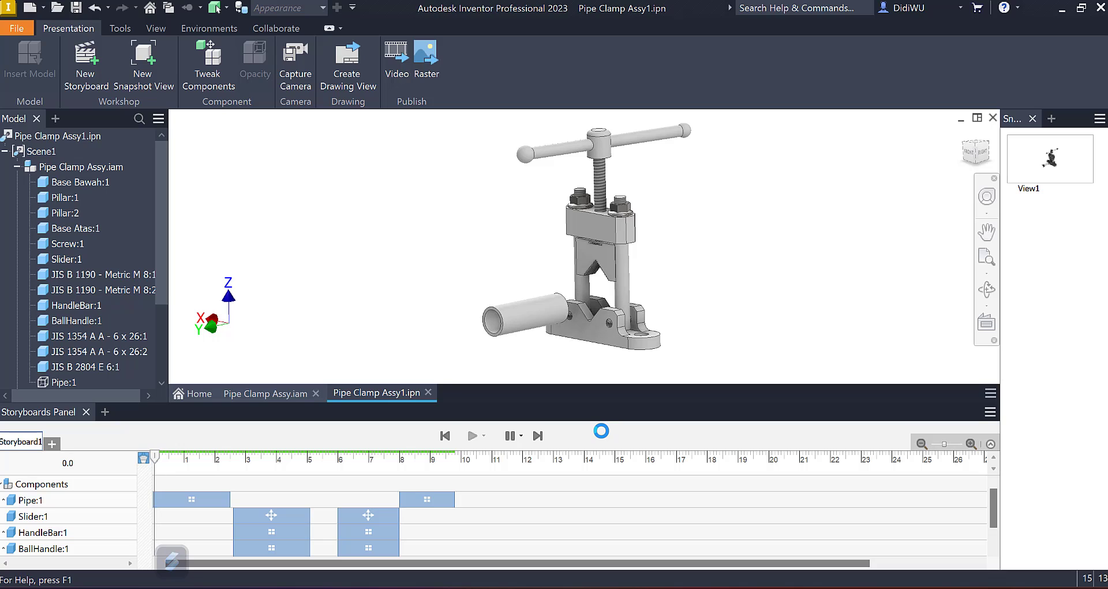
{"action": "left_click", "coordinate": [537, 435]}
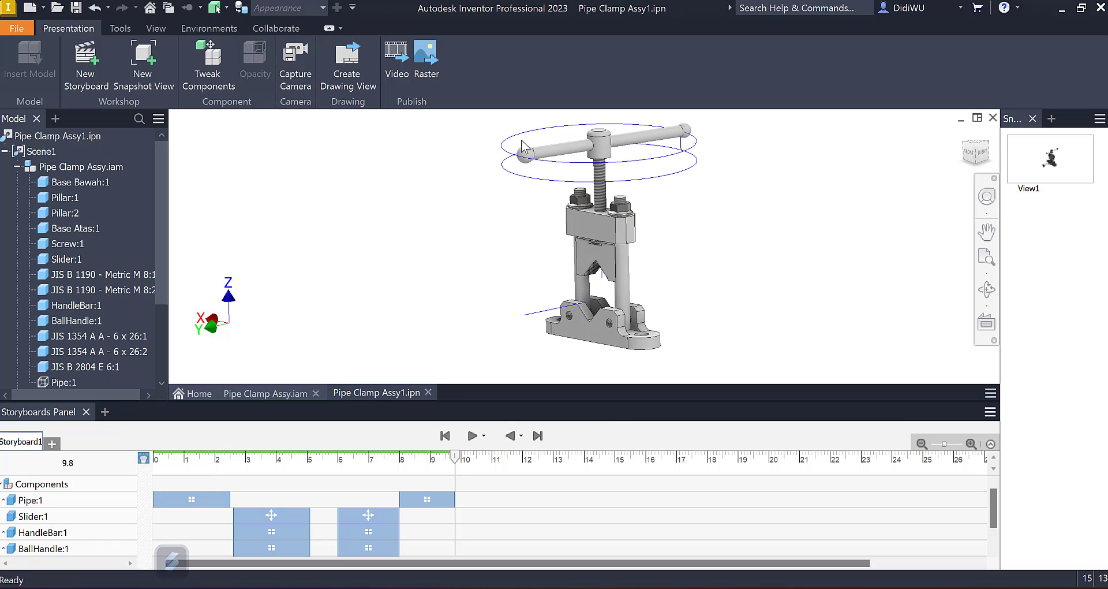
{"action": "left_click", "coordinate": [262, 391]}
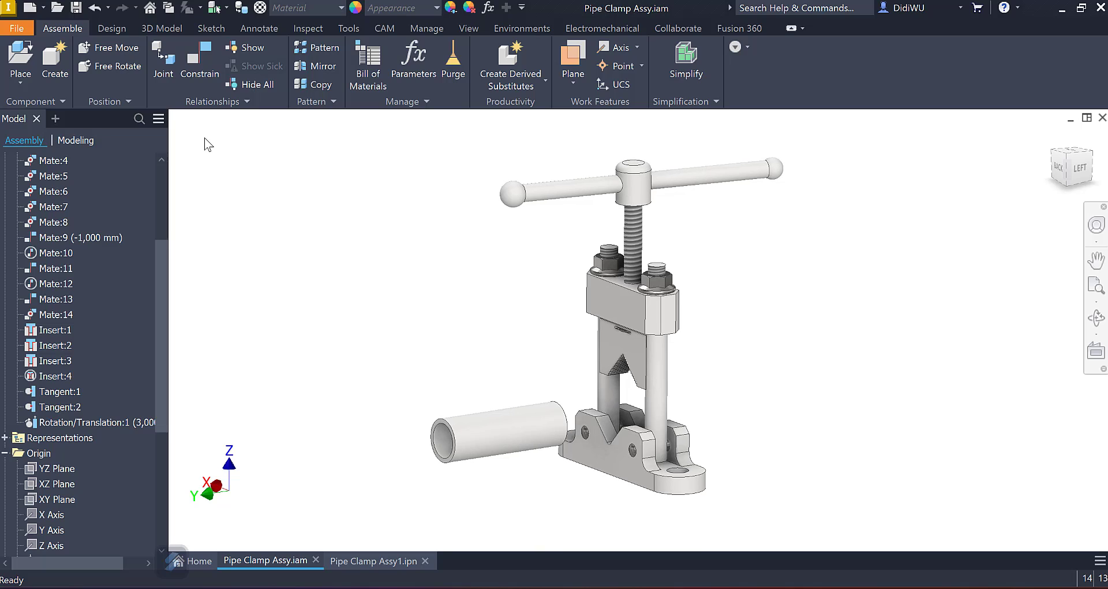
Step: Create a presentation from the metric Standard (mm).ipn template and insert Pipe Clamp Assy.iam as its model
{"action": "left_click", "coordinate": [43, 9]}
{"action": "left_click", "coordinate": [43, 10]}
{"action": "left_click", "coordinate": [30, 8]}
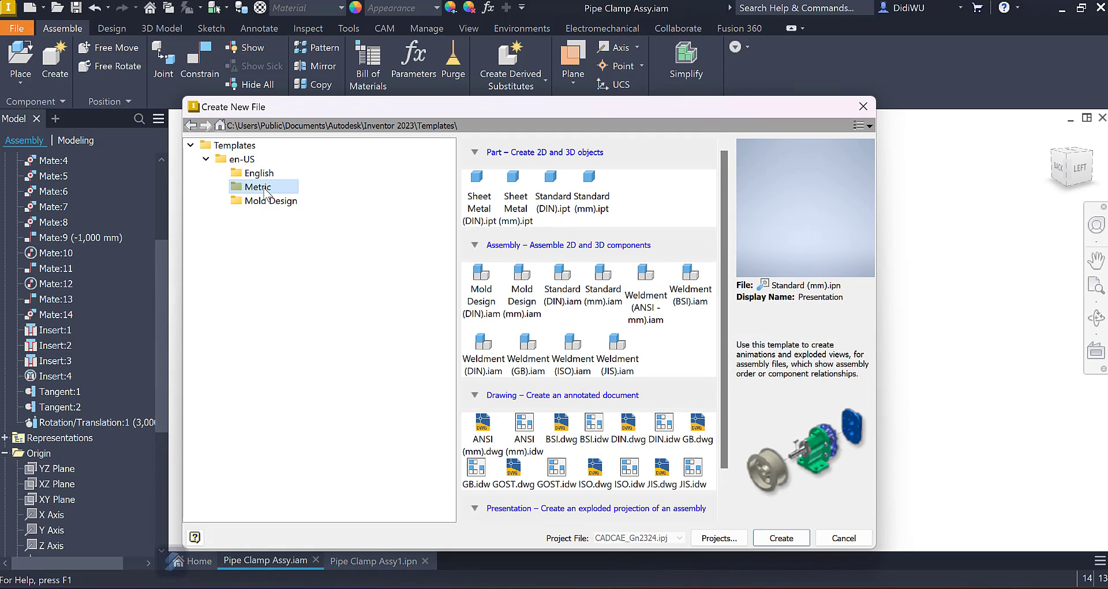
{"action": "scroll", "coordinate": [692, 288], "scroll_direction": "down", "scroll_amount": 1}
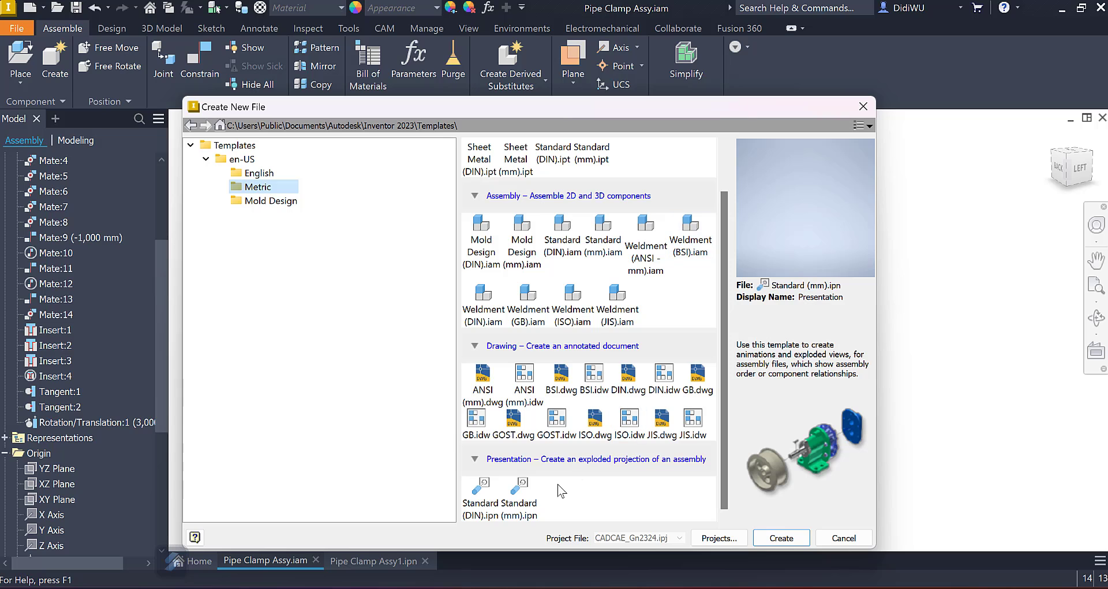
{"action": "left_click", "coordinate": [522, 496]}
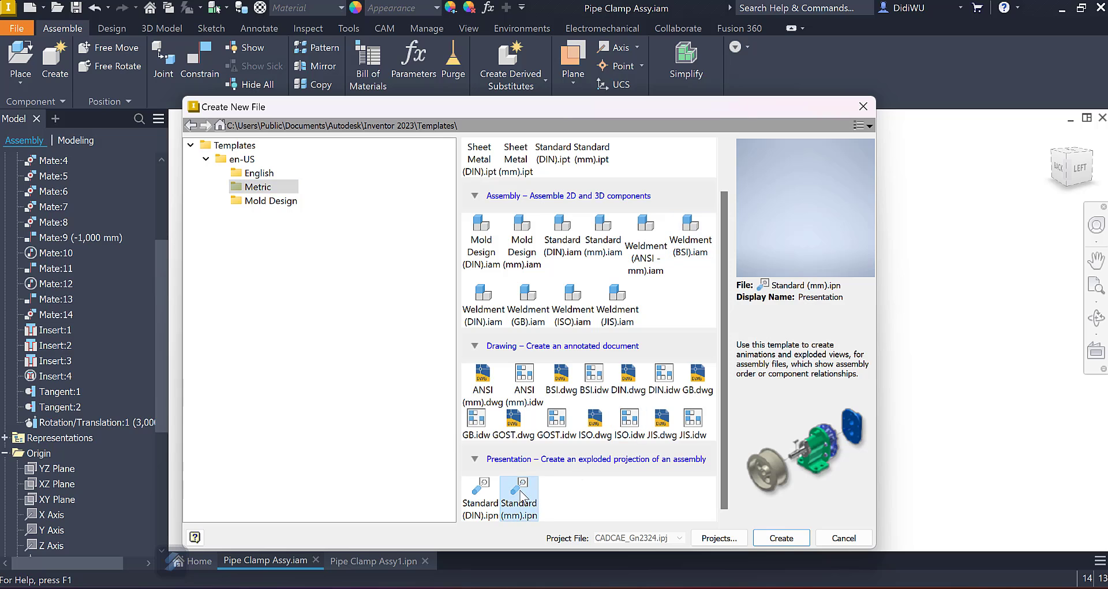
{"action": "left_click", "coordinate": [780, 538]}
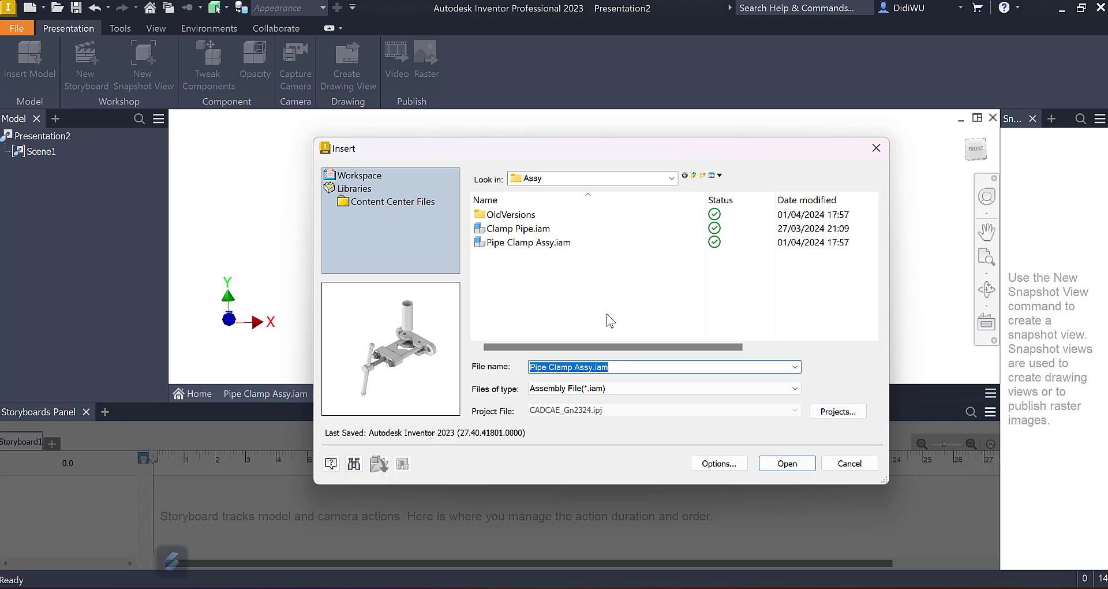
{"action": "left_click", "coordinate": [505, 243]}
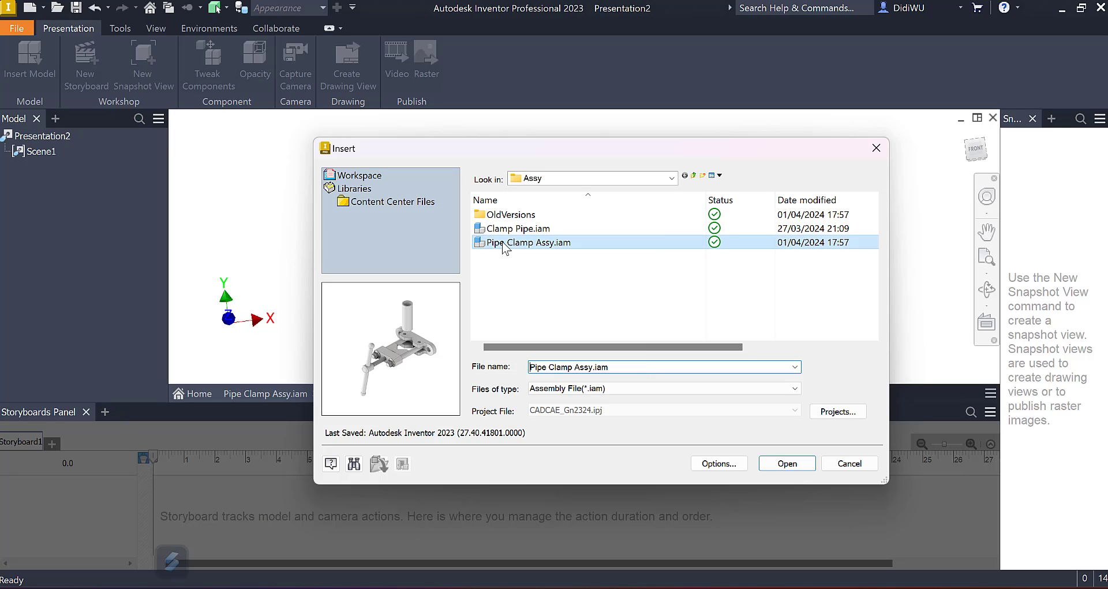
{"action": "left_click", "coordinate": [786, 463]}
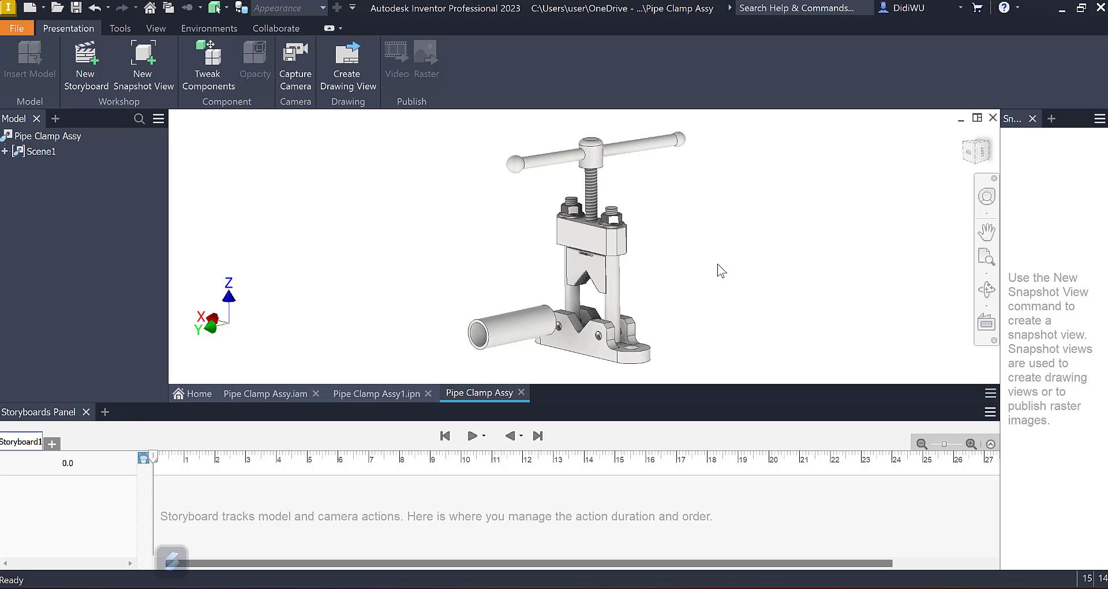
Step: Orient the model to look down on the handle, define that view as Top, and return to an isometric view
{"action": "left_click", "coordinate": [970, 155]}
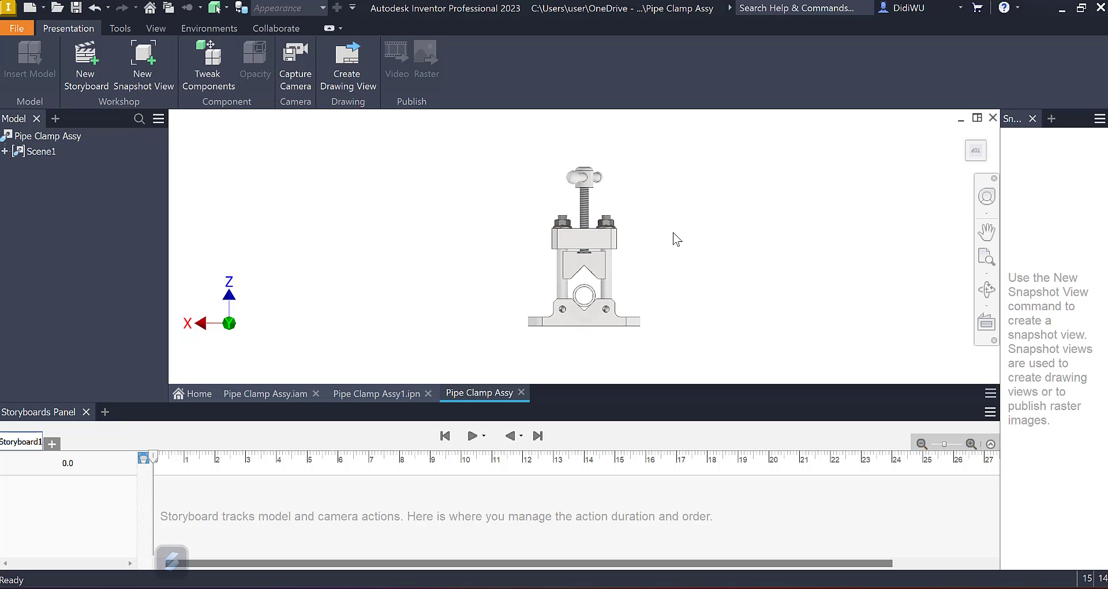
{"action": "key", "text": "F6"}
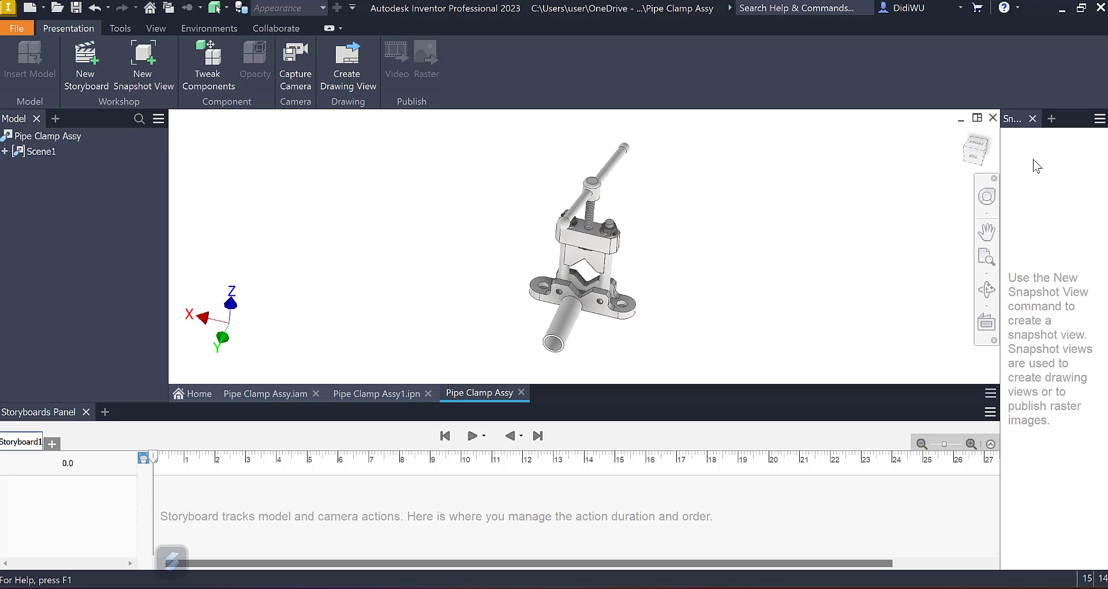
{"action": "left_click", "coordinate": [978, 148]}
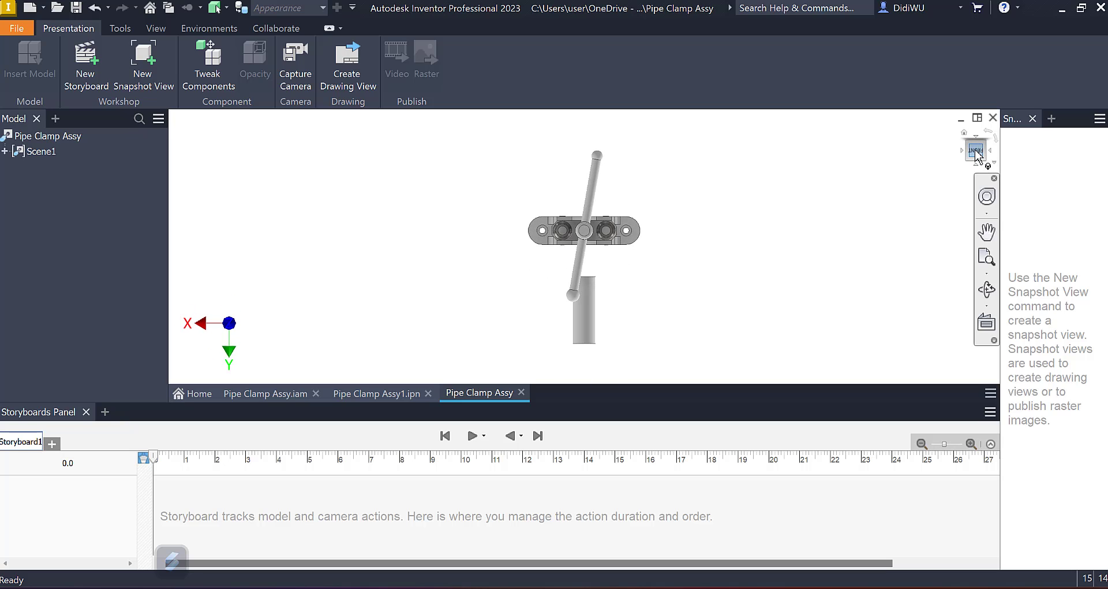
{"action": "right_click", "coordinate": [975, 149]}
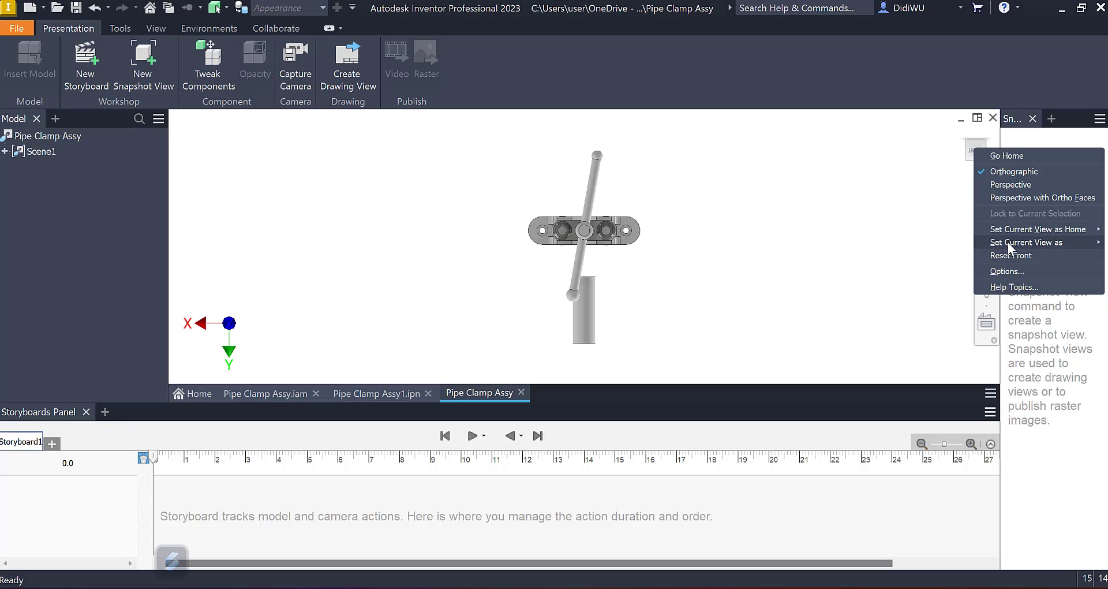
{"action": "mouse_move", "coordinate": [1015, 239]}
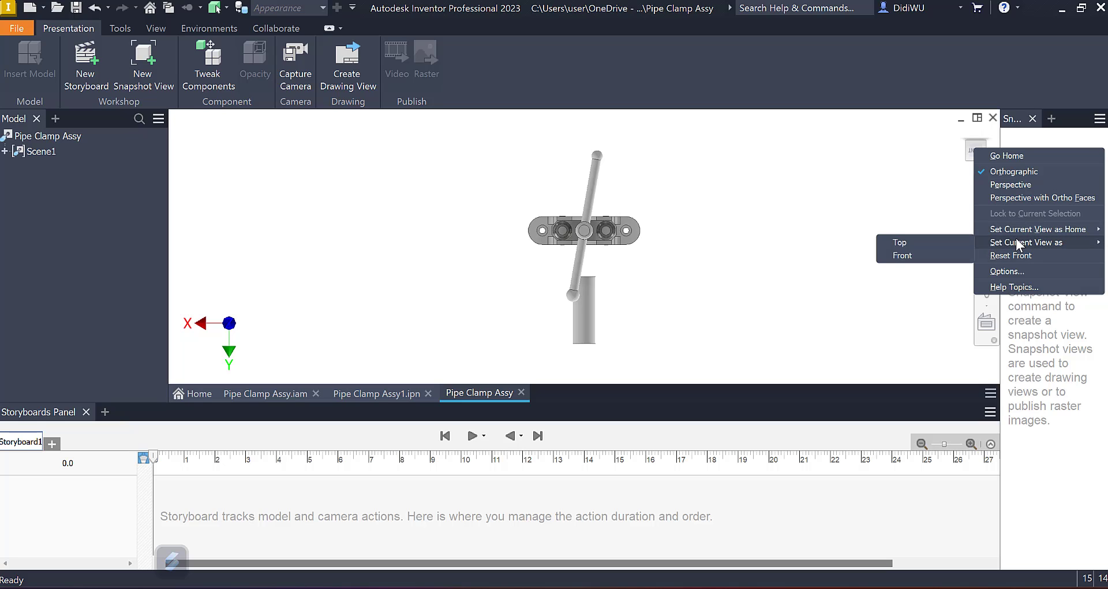
{"action": "left_click", "coordinate": [930, 241]}
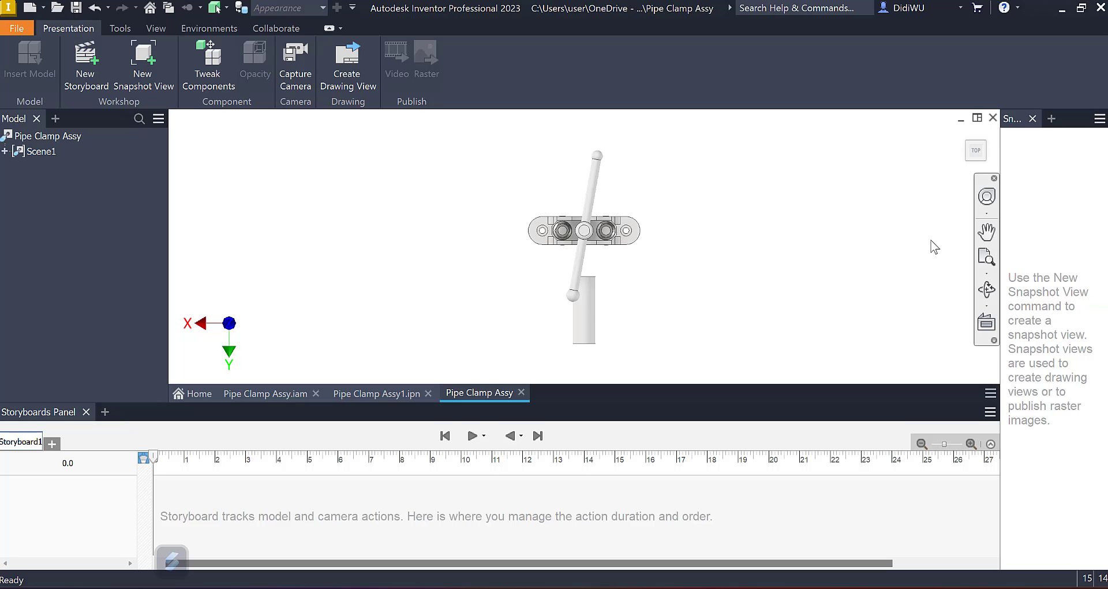
{"action": "left_click", "coordinate": [984, 159]}
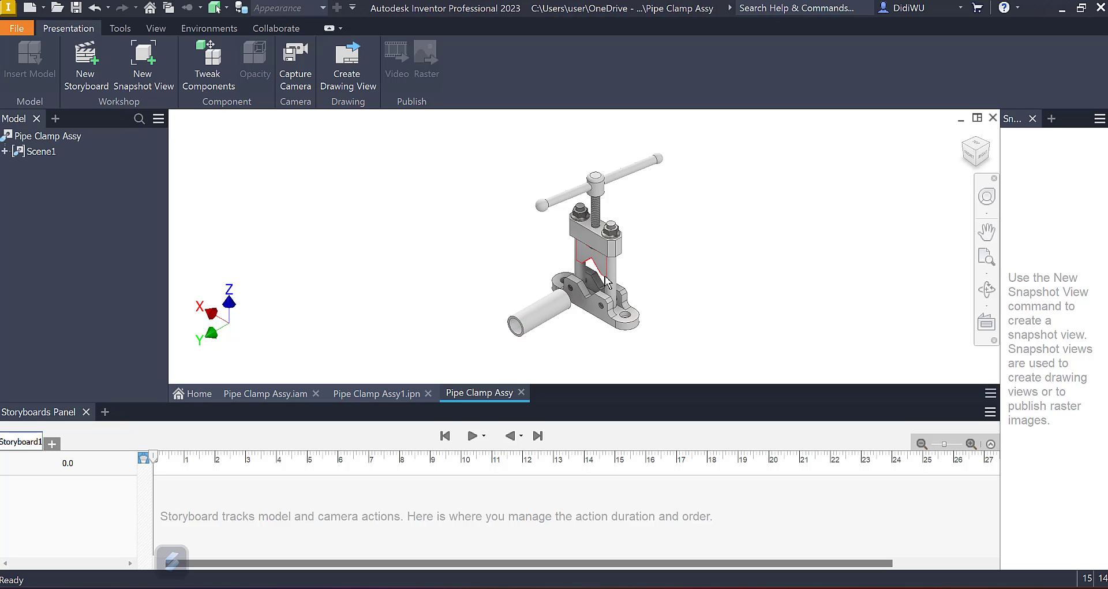
Step: Tweak the pipe with a -67.5 mm move along Z into the clamp, using a duration of 2 s
{"action": "left_click", "coordinate": [227, 58]}
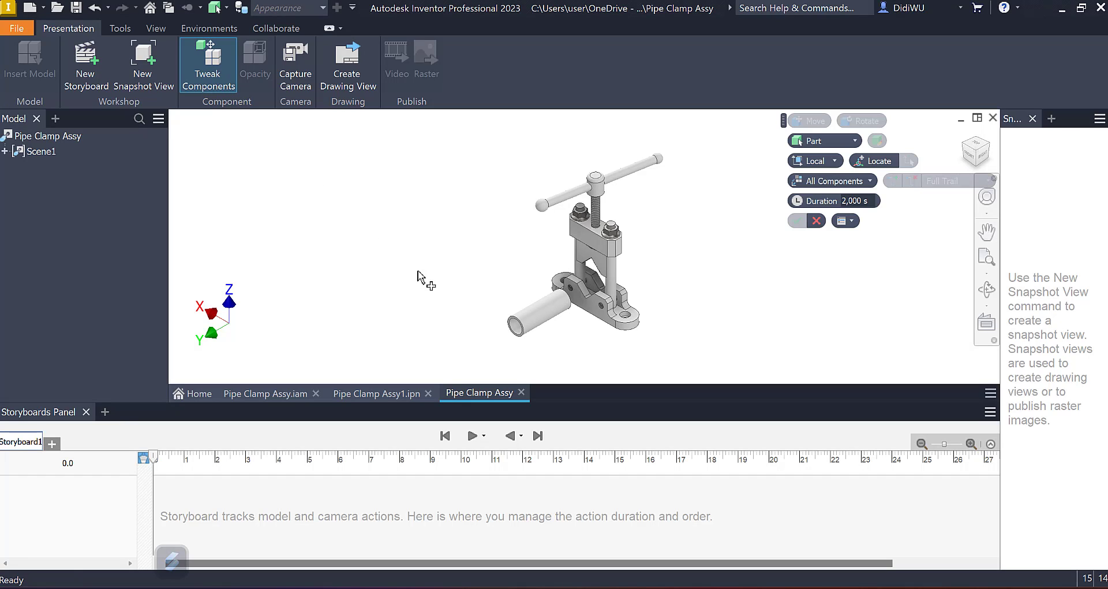
{"action": "left_click", "coordinate": [538, 314]}
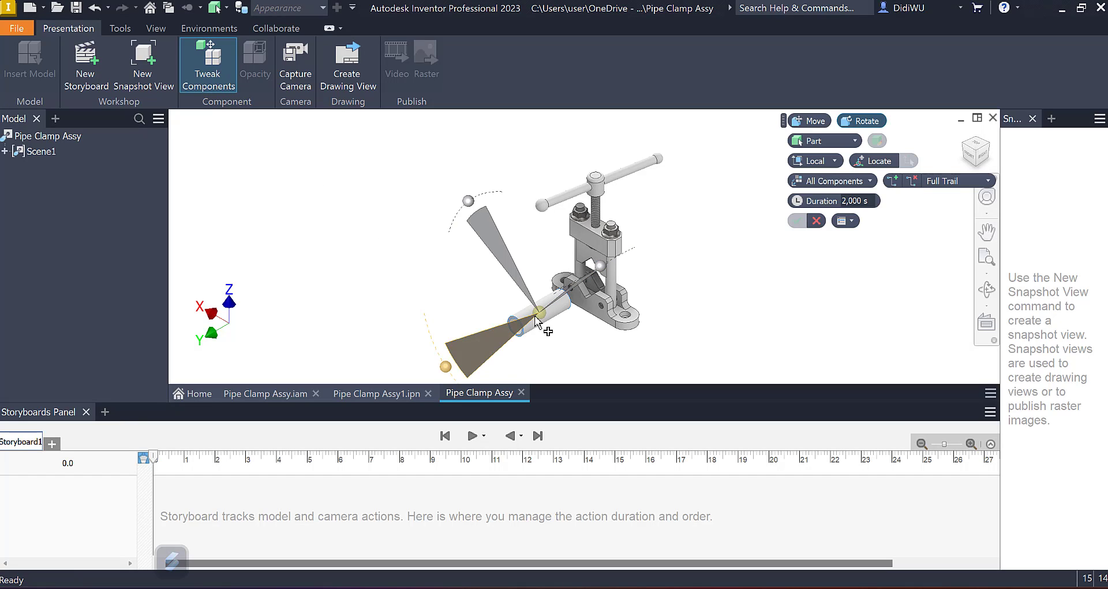
{"action": "left_click", "coordinate": [814, 122]}
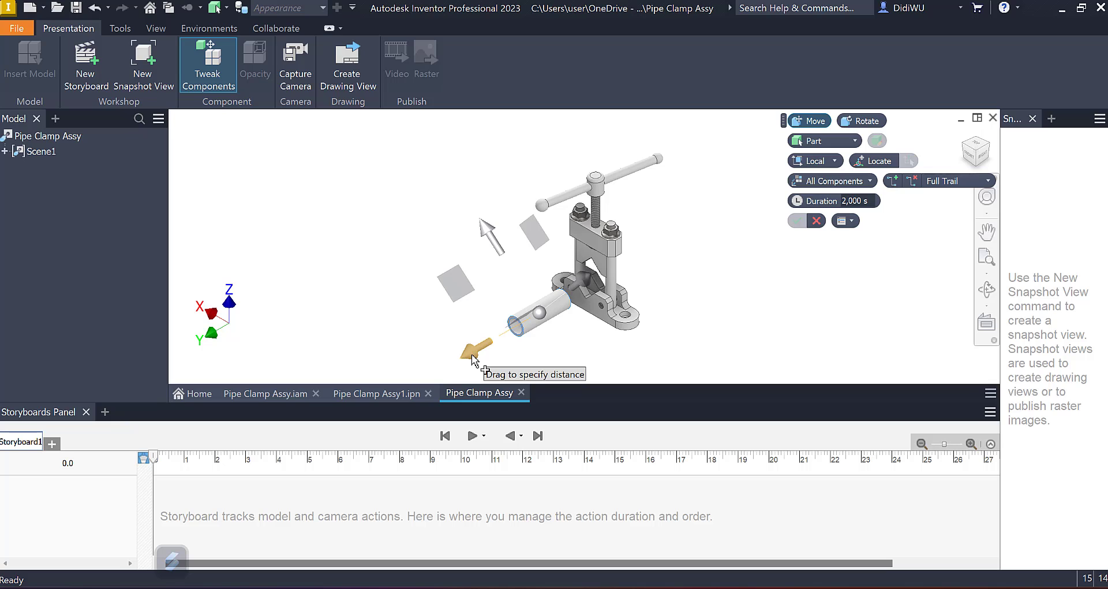
{"action": "left_click_drag", "start_coordinate": [473, 359], "coordinate": [526, 328]}
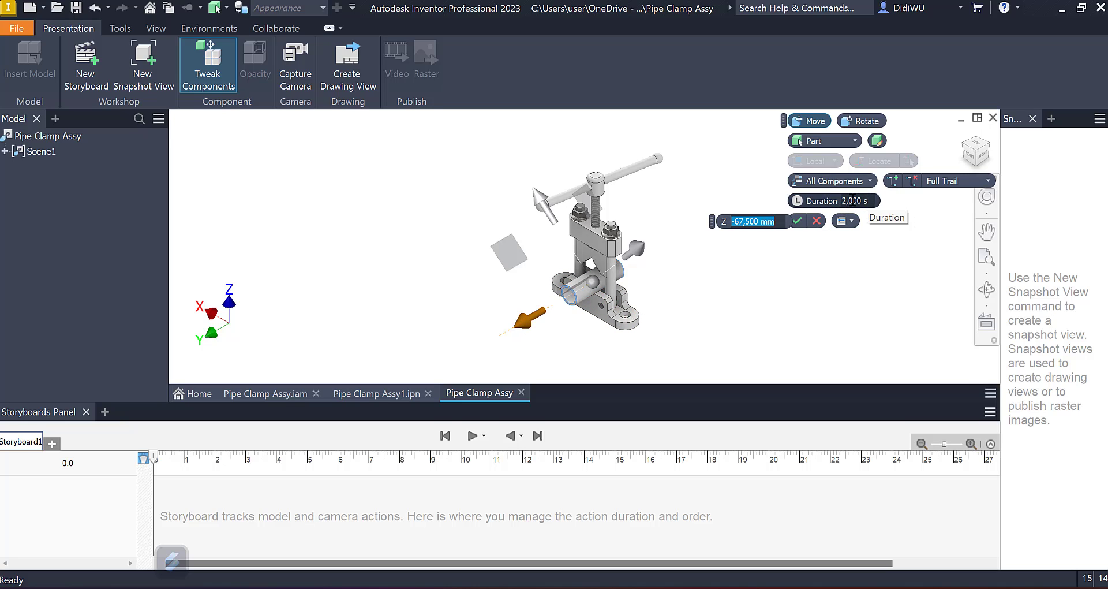
{"action": "left_click", "coordinate": [798, 221]}
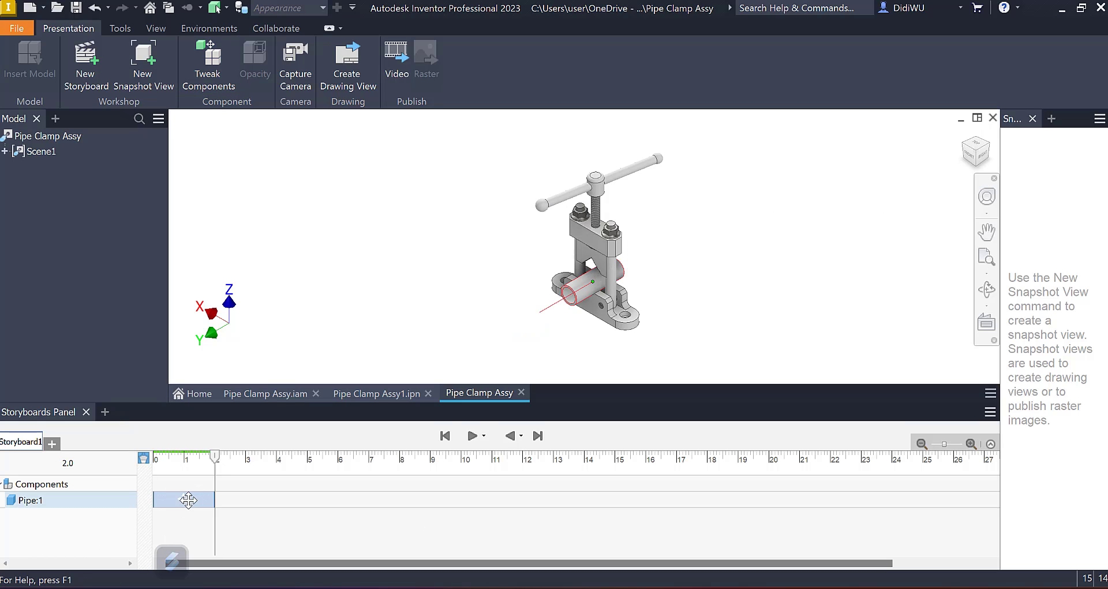
Step: Rewind the storyboard and play the pipe's movement from the start to its end at 2 s
{"action": "left_click", "coordinate": [176, 500]}
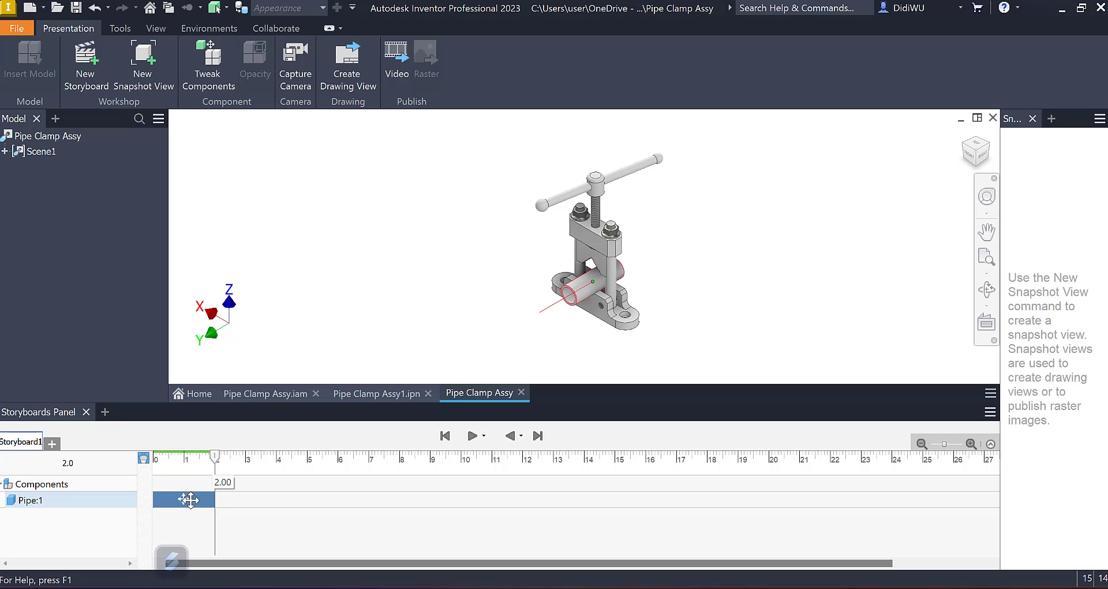
{"action": "left_click", "coordinate": [445, 437]}
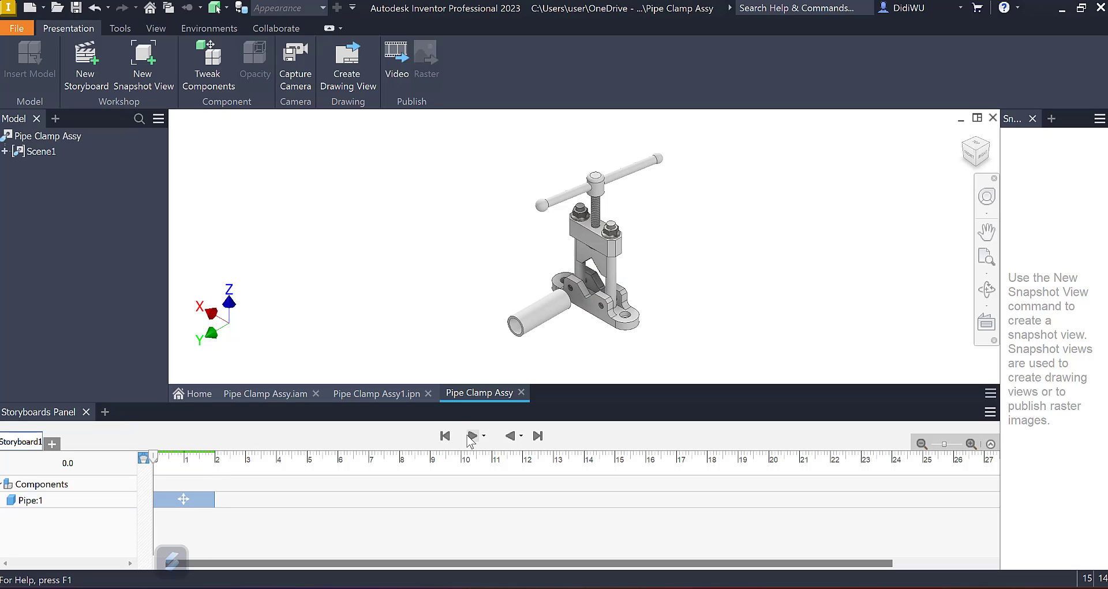
{"action": "left_click", "coordinate": [471, 437]}
{"action": "left_click", "coordinate": [217, 462]}
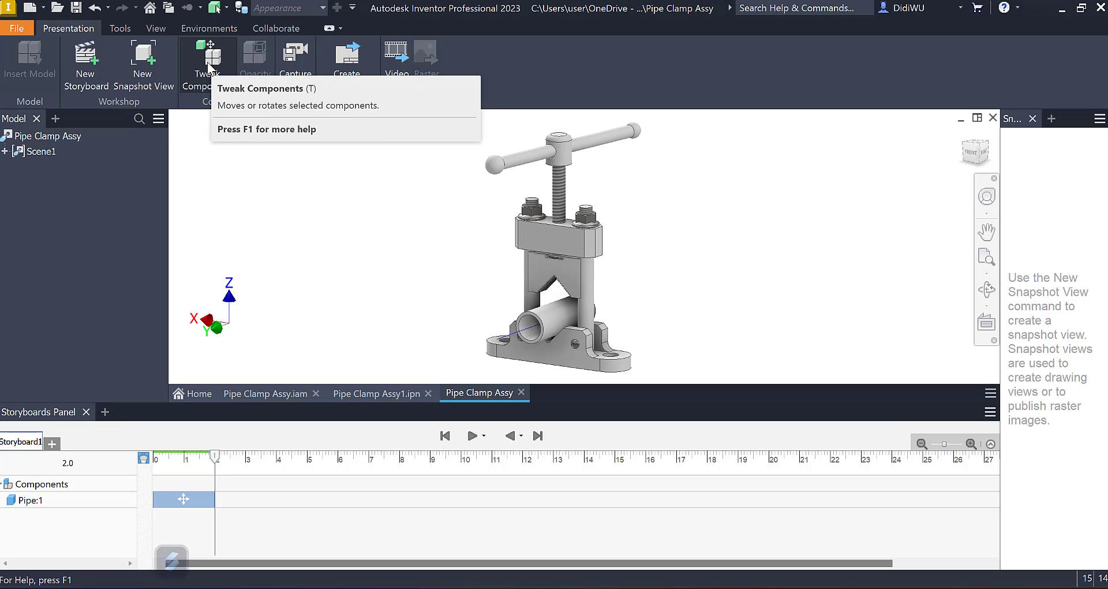
Step: Start a component tweak on Screw:1, Slider:1, HandleBar:1, BallHandle:1 and JIS B 2804 E 6:1 together
{"action": "left_click", "coordinate": [207, 61]}
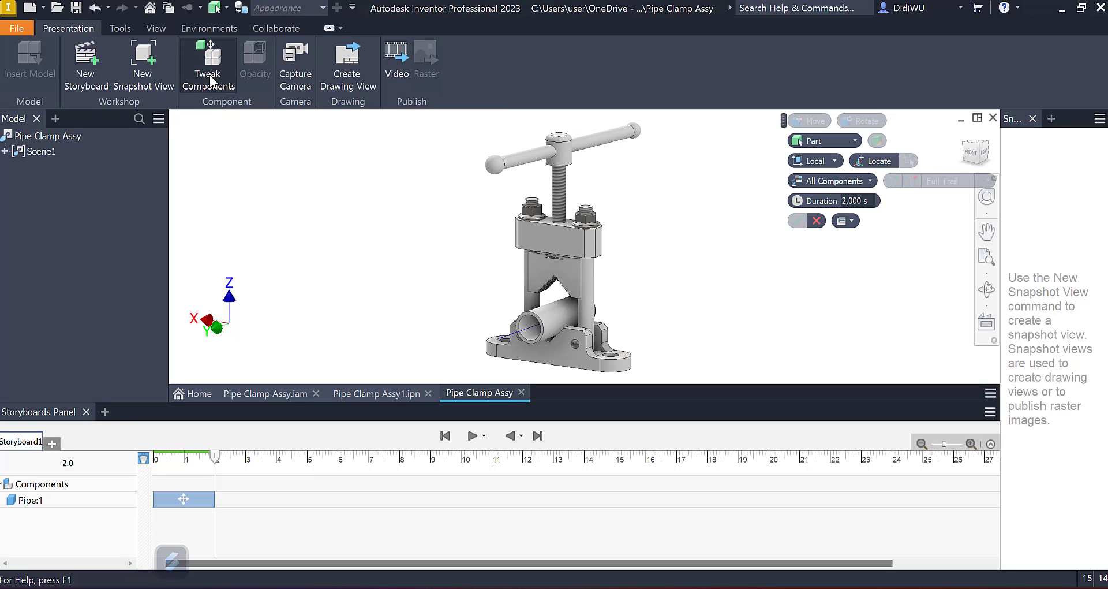
{"action": "left_click", "coordinate": [6, 151]}
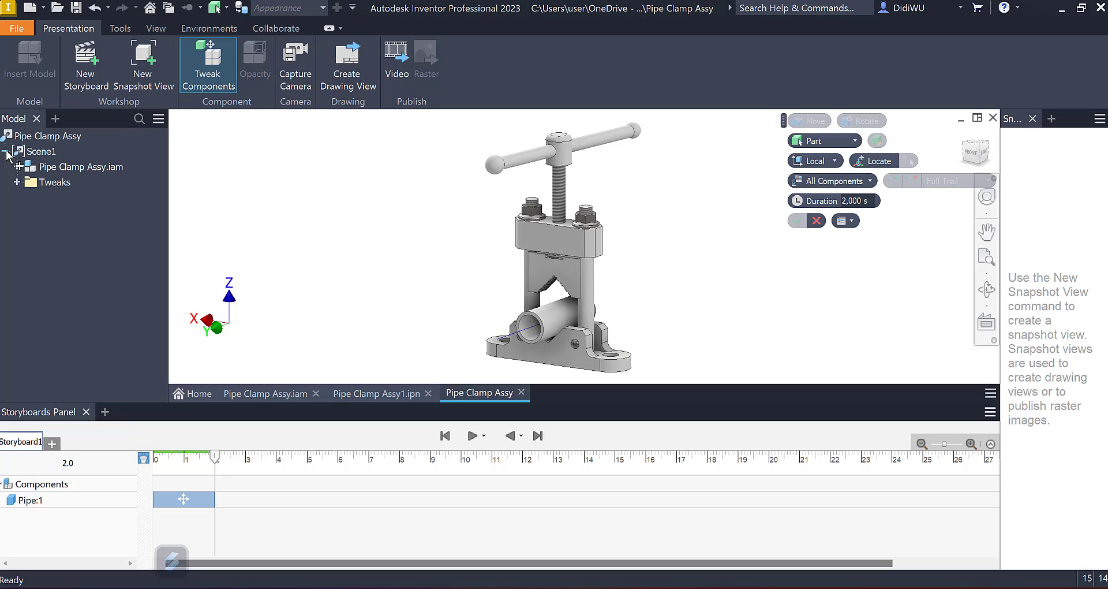
{"action": "left_click", "coordinate": [17, 167]}
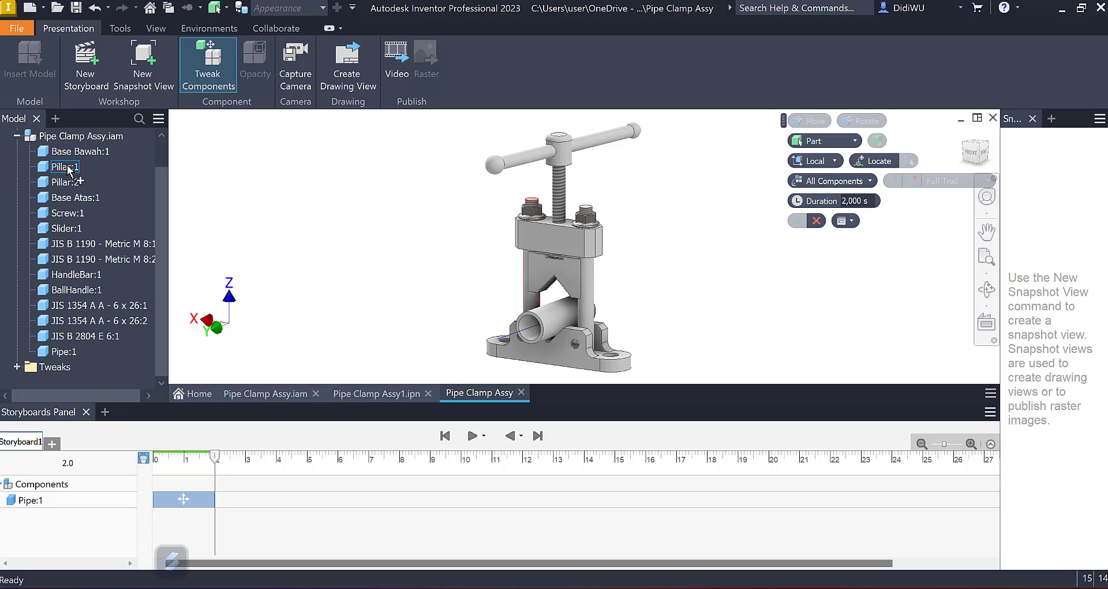
{"action": "left_click", "coordinate": [67, 214]}
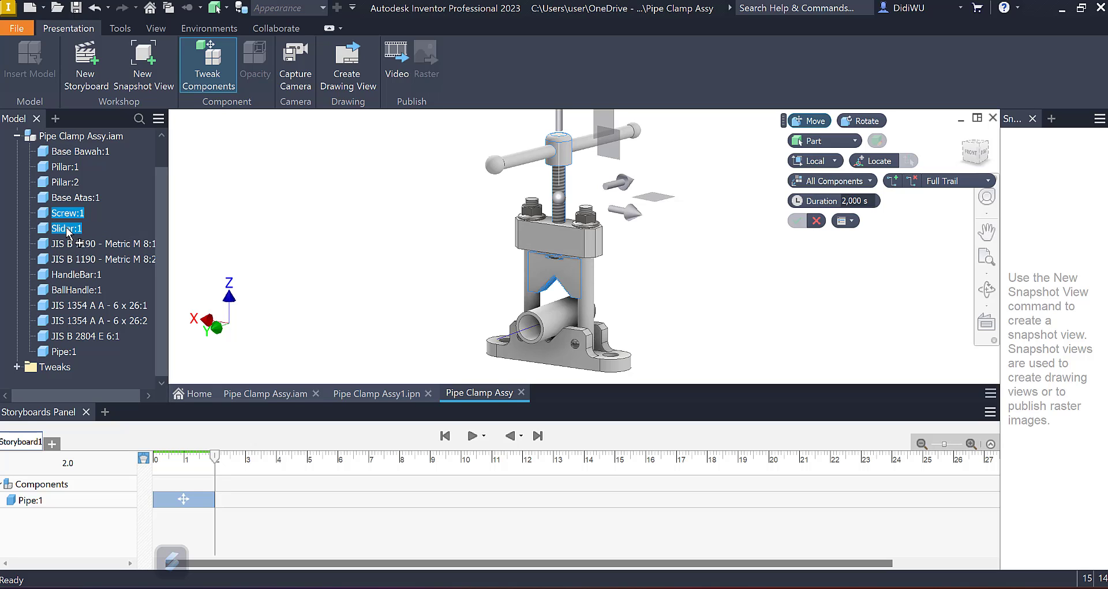
{"action": "left_click", "coordinate": [73, 276], "text": "ctrl"}
{"action": "left_click", "coordinate": [73, 291], "text": "ctrl"}
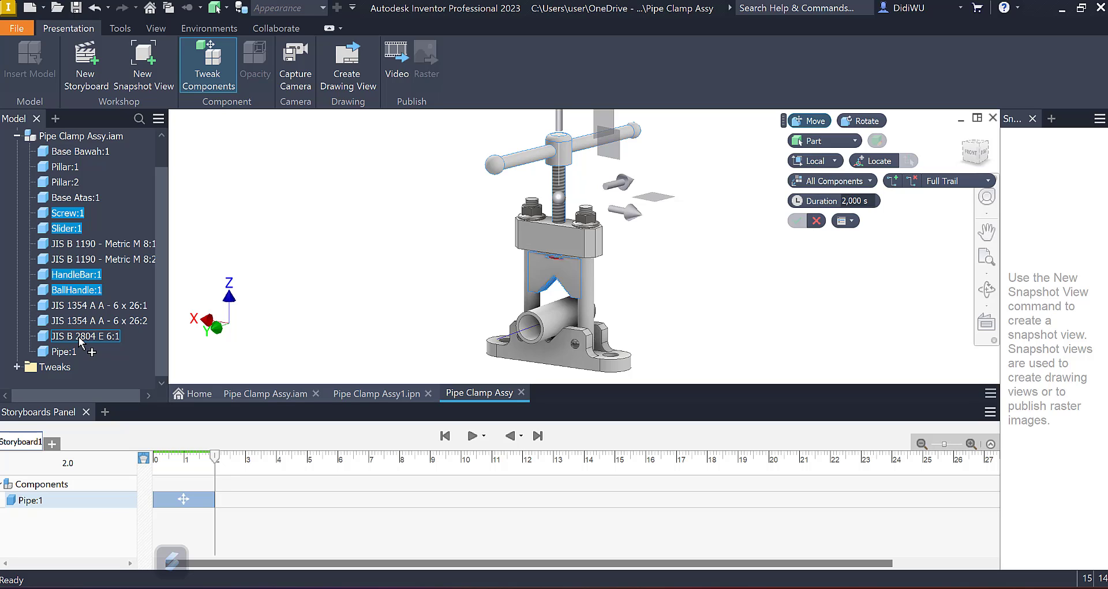
{"action": "left_click", "coordinate": [76, 338], "text": "ctrl"}
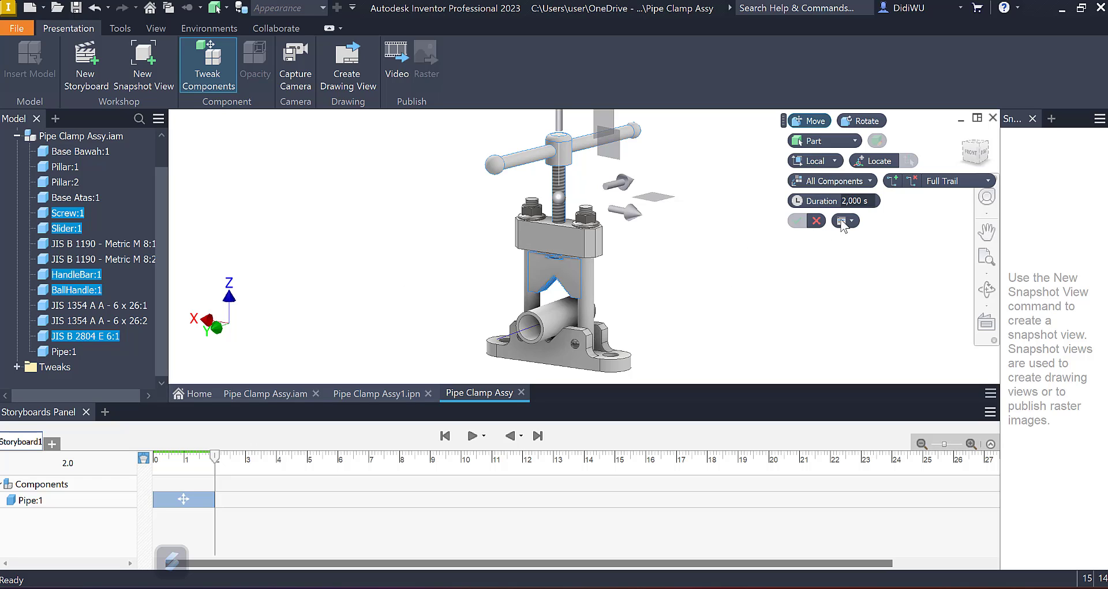
Step: Move the selected screw, slider, handle parts and retaining ring -13 mm along Y onto the pipe, with a duration of 3 s
{"action": "left_click", "coordinate": [872, 201]}
{"action": "middle_click_drag", "start_coordinate": [631, 172], "coordinate": [624, 204]}
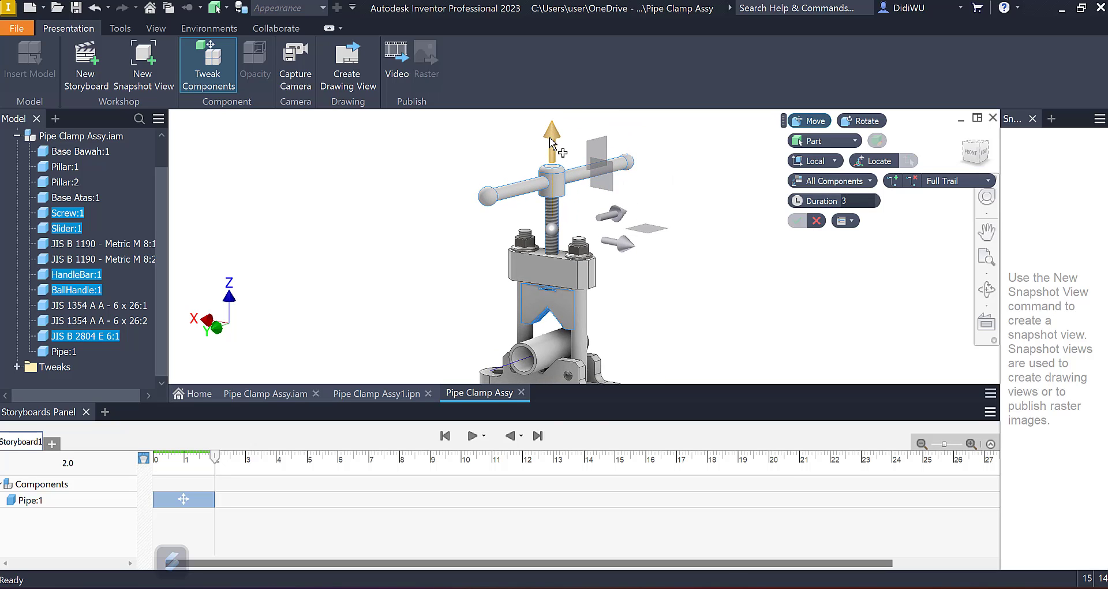
{"action": "left_click_drag", "start_coordinate": [550, 138], "coordinate": [551, 162]}
{"action": "middle_click_drag", "start_coordinate": [557, 174], "coordinate": [604, 245], "text": "shift"}
{"action": "middle_click_drag", "start_coordinate": [603, 245], "coordinate": [593, 202]}
{"action": "scroll", "coordinate": [595, 204], "scroll_direction": "up", "scroll_amount": 10}
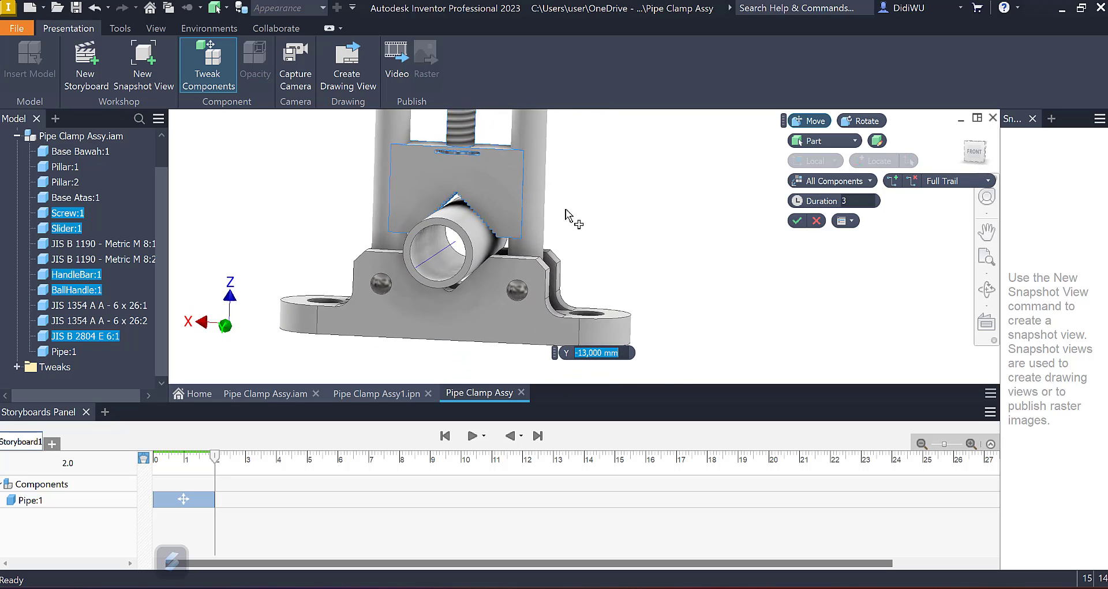
{"action": "scroll", "coordinate": [538, 283], "scroll_direction": "up", "scroll_amount": 4}
{"action": "middle_click_drag", "start_coordinate": [562, 348], "coordinate": [791, 308], "text": "shift"}
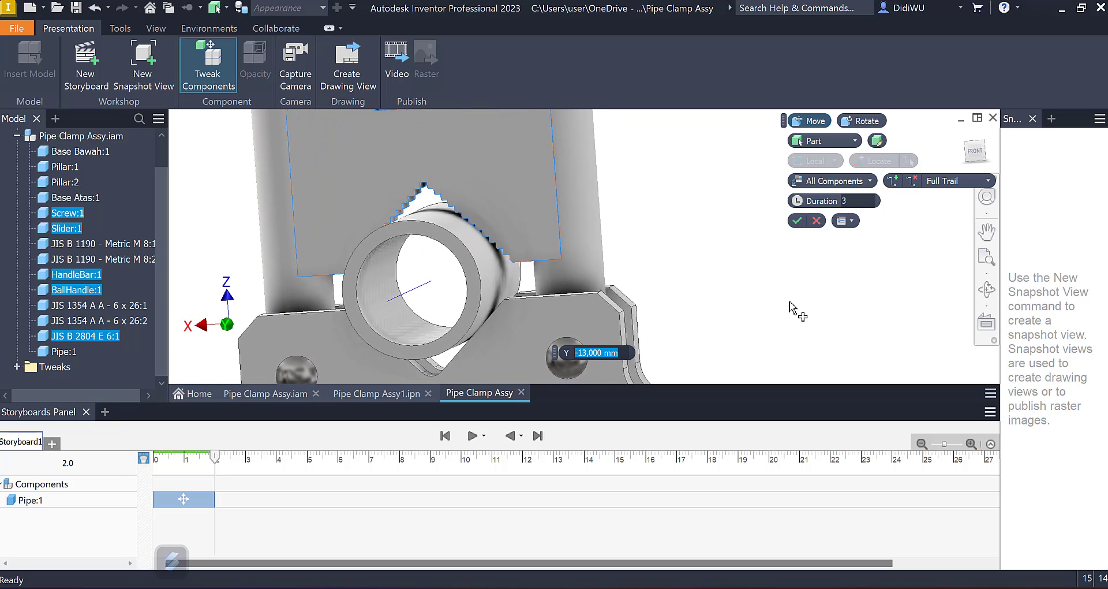
{"action": "left_click", "coordinate": [797, 222]}
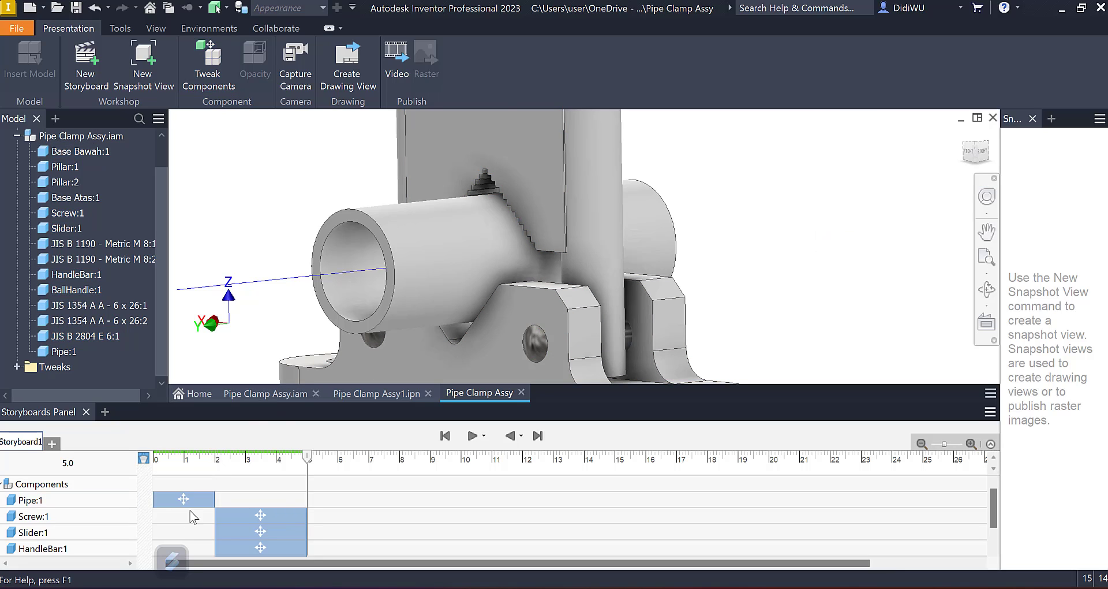
Step: Rewind the storyboard to review the clamping movement, and place the playhead at 5.1 s
{"action": "scroll", "coordinate": [261, 519], "scroll_direction": "down", "scroll_amount": 1}
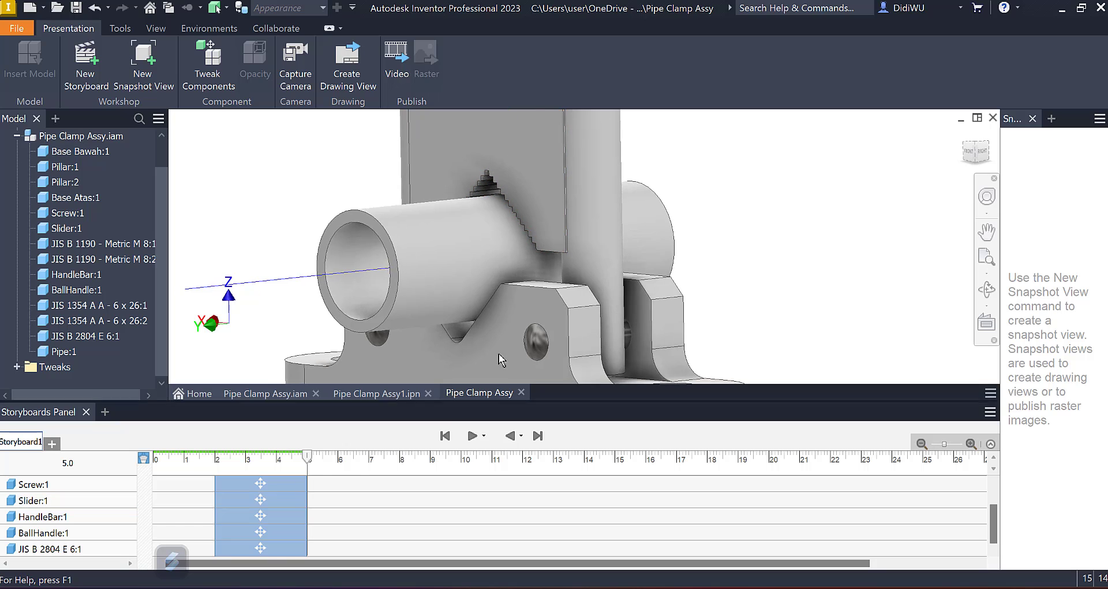
{"action": "scroll", "coordinate": [564, 285], "scroll_direction": "down", "scroll_amount": 3}
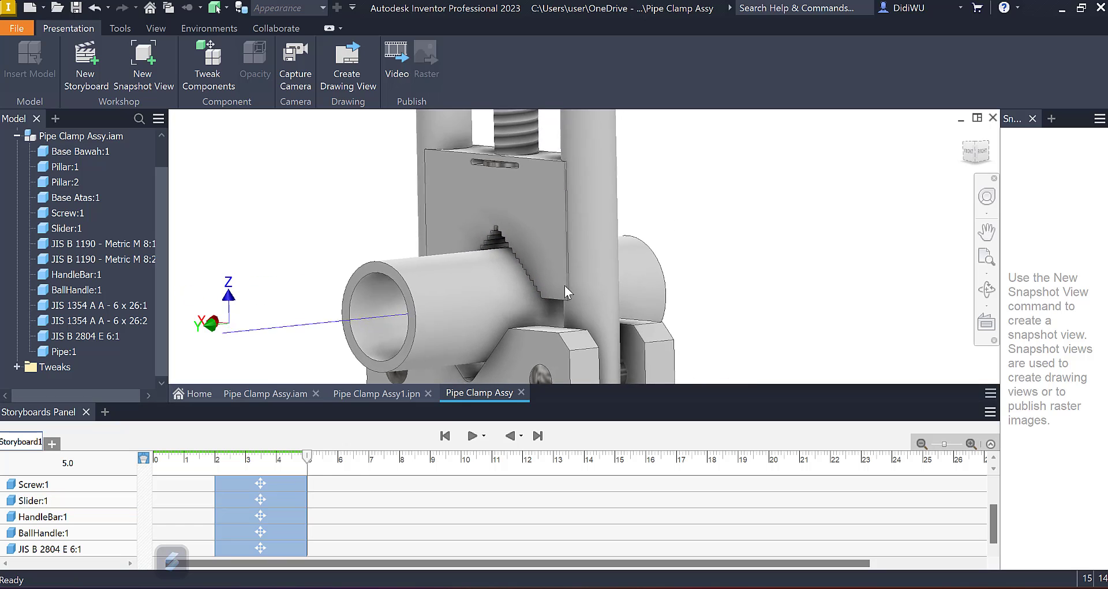
{"action": "left_click", "coordinate": [446, 437]}
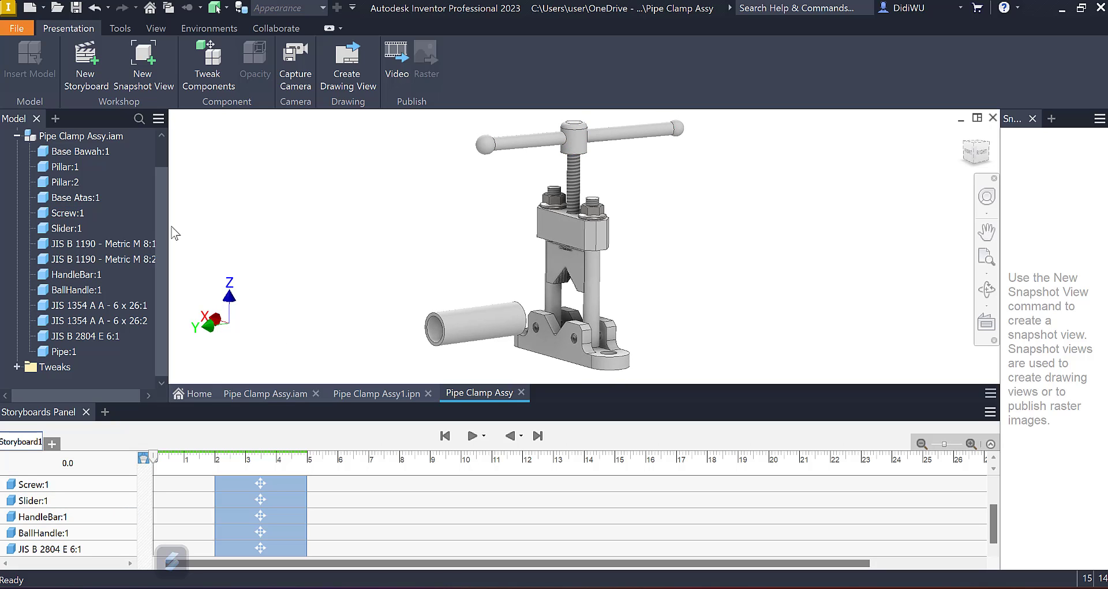
{"action": "left_click", "coordinate": [311, 460]}
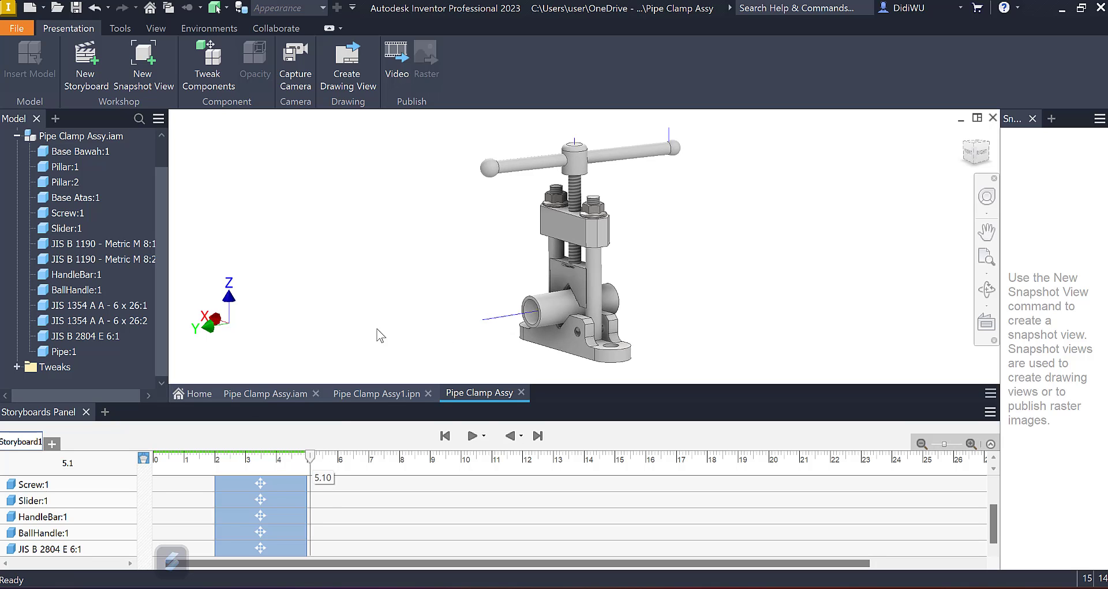
Step: Tweak Screw:1, HandleBar:1 and BallHandle:1 with a rotation of -6*360 degrees about the screw's vertical axis, lasting 3 s
{"action": "left_click", "coordinate": [208, 63]}
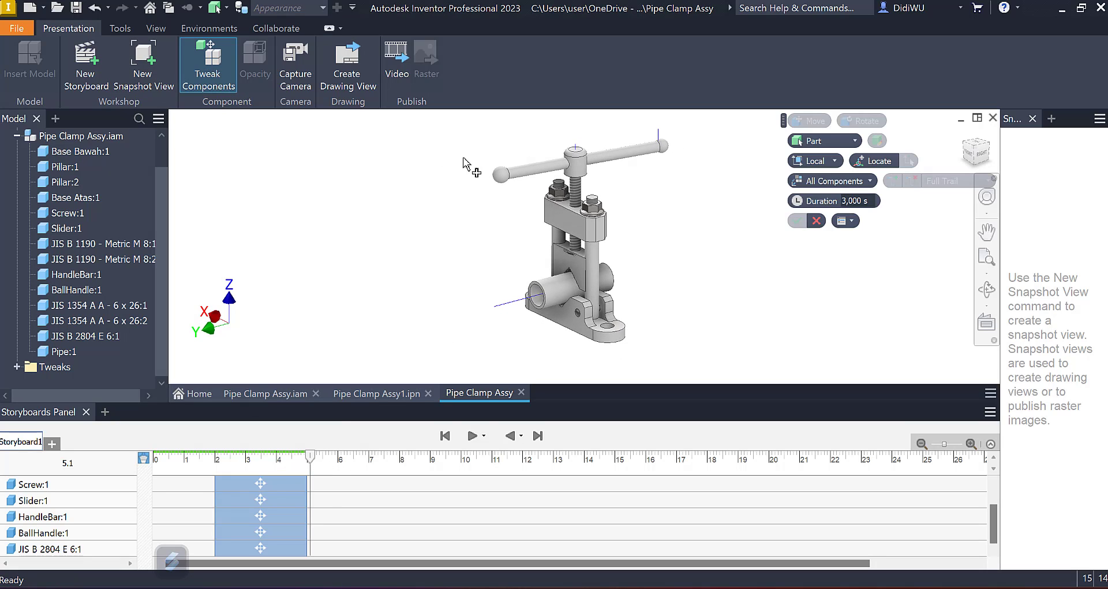
{"action": "left_click", "coordinate": [74, 213]}
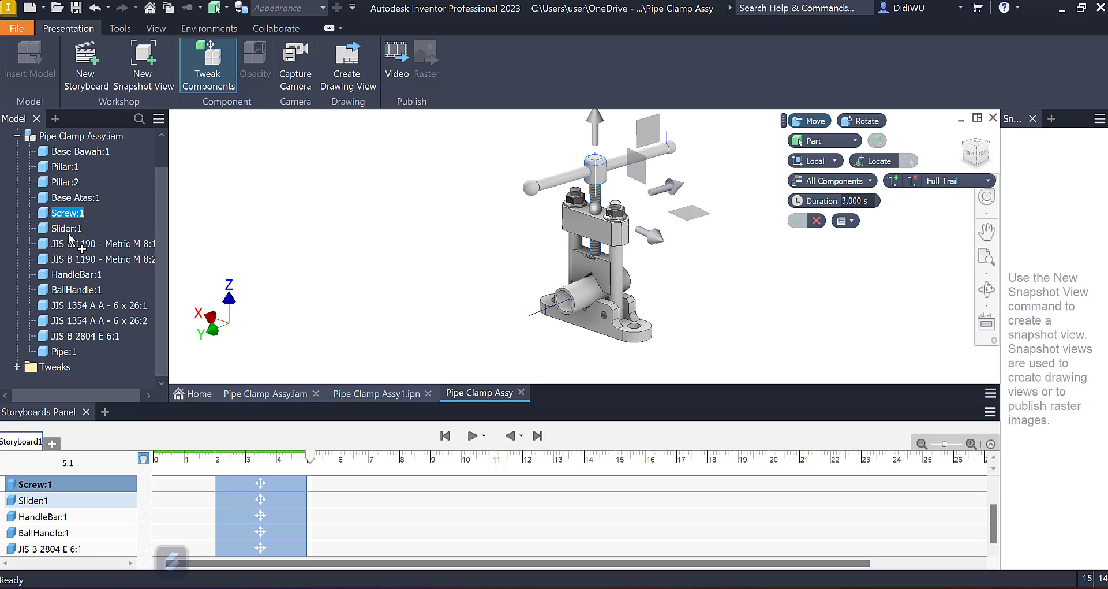
{"action": "left_click", "coordinate": [73, 275], "text": "ctrl"}
{"action": "left_click", "coordinate": [71, 290], "text": "ctrl"}
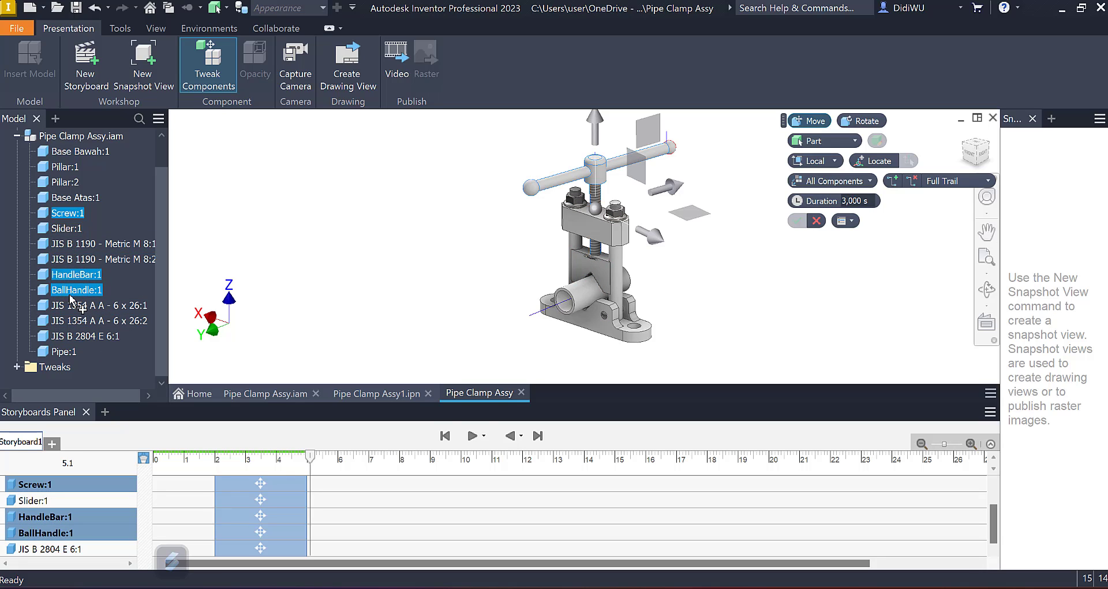
{"action": "left_click", "coordinate": [870, 119]}
{"action": "middle_click_drag", "start_coordinate": [780, 169], "coordinate": [714, 196], "text": "shift"}
{"action": "left_click_drag", "start_coordinate": [710, 192], "coordinate": [706, 250]}
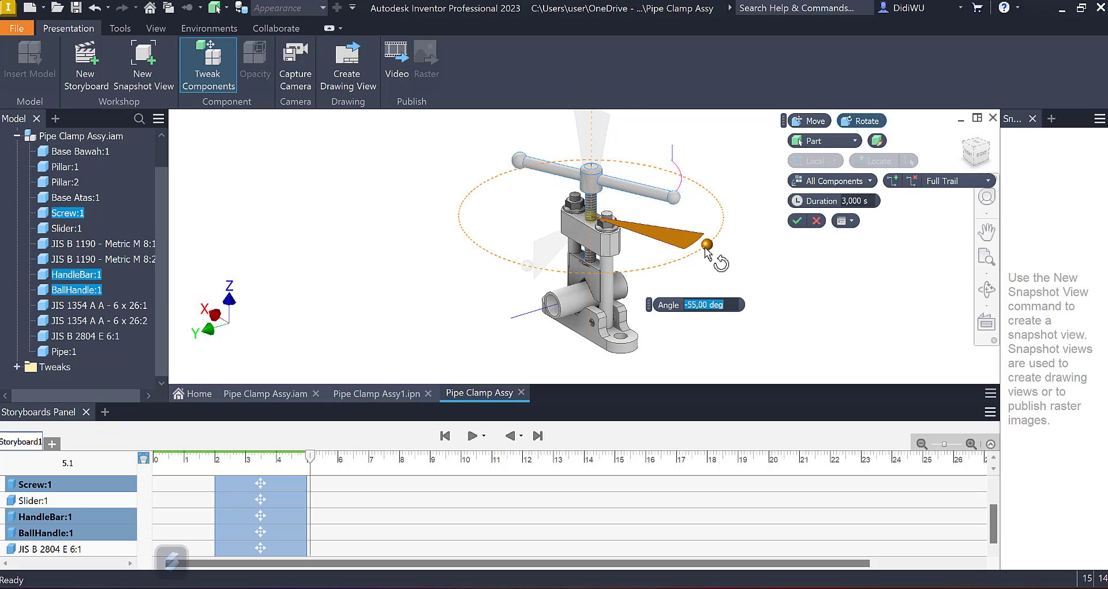
{"action": "left_click", "coordinate": [730, 304]}
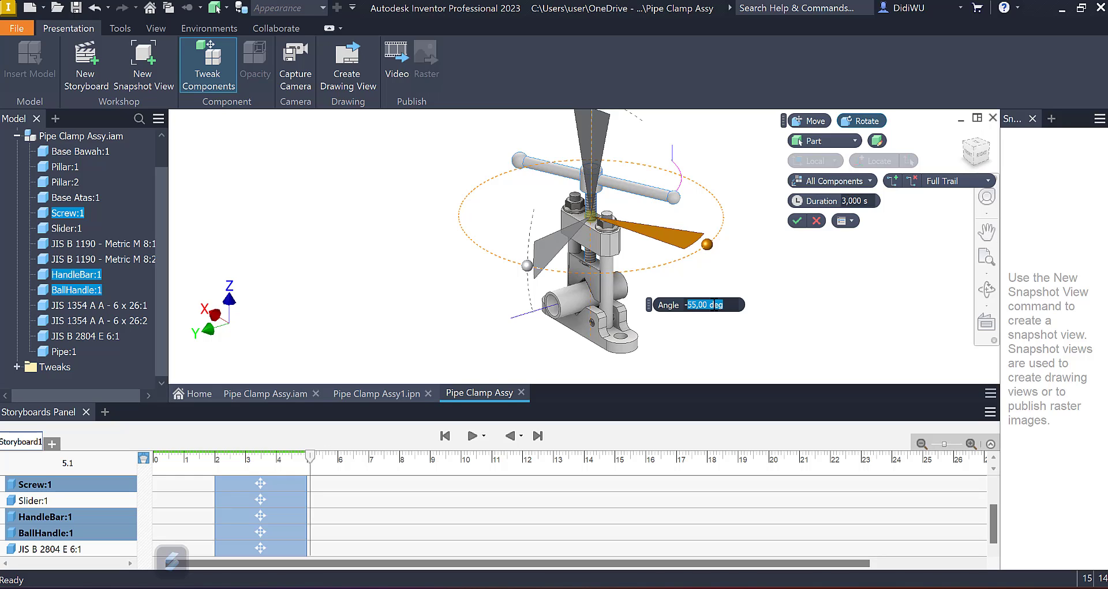
{"action": "type", "text": "6"}
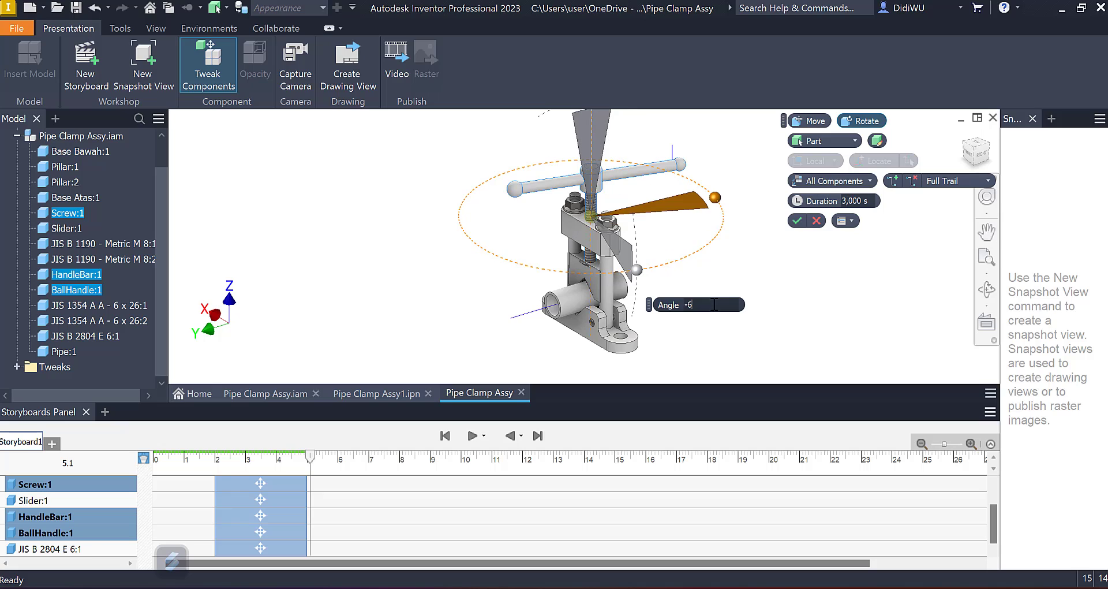
{"action": "type", "text": "*360"}
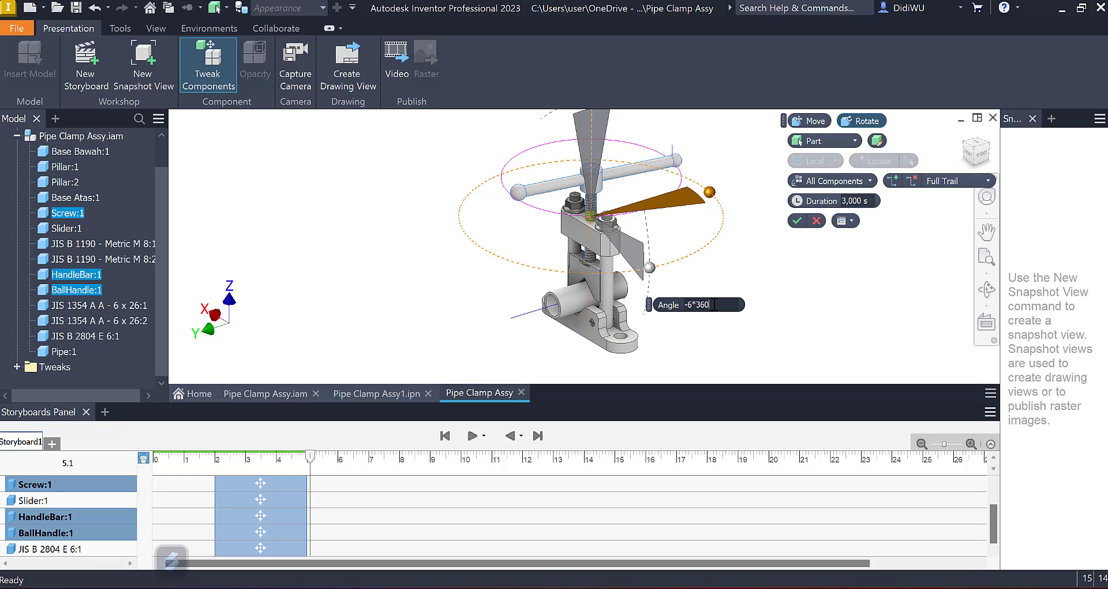
{"action": "left_click", "coordinate": [798, 220]}
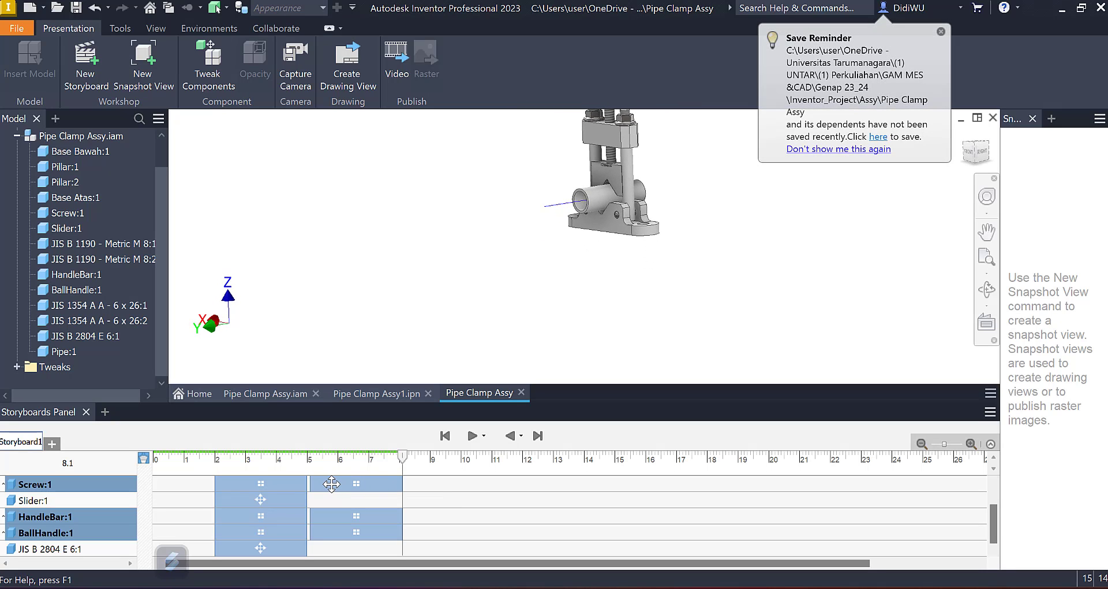
Step: Shift the rotations of HandleBar:1, BallHandle:1 and Screw:1 on the timeline to 2–5 s, matching their downward moves
{"action": "left_click", "coordinate": [940, 31]}
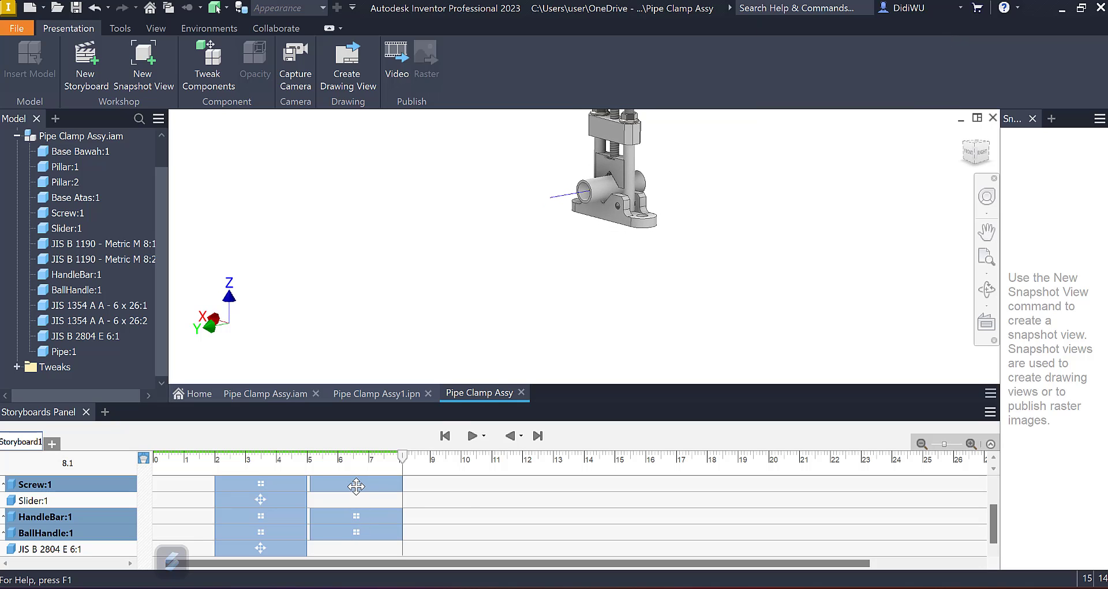
{"action": "left_click", "coordinate": [356, 486]}
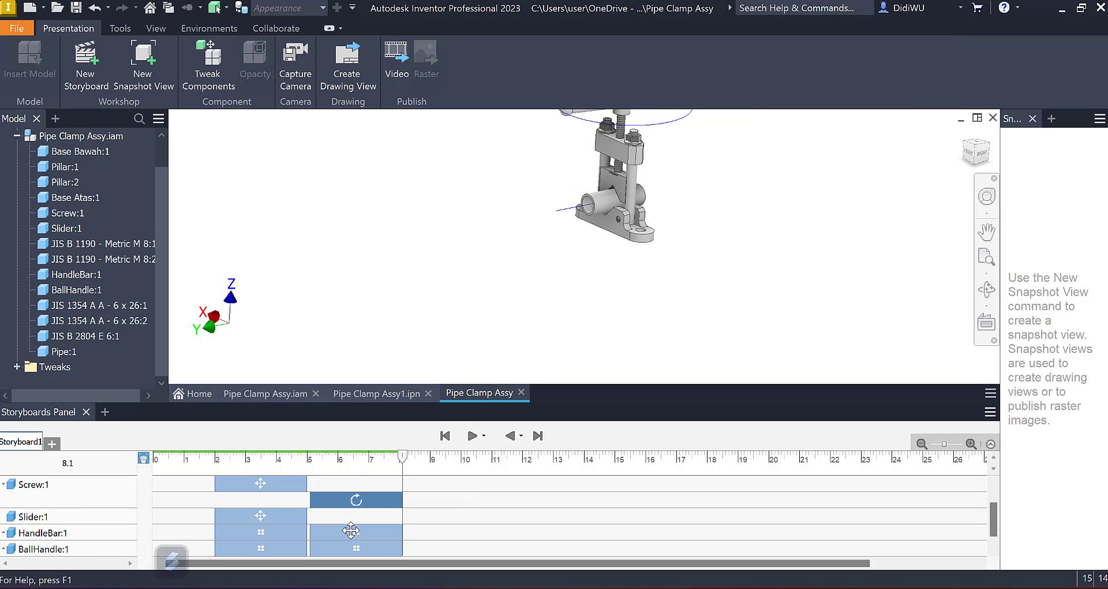
{"action": "left_click", "coordinate": [351, 530]}
{"action": "left_click", "coordinate": [373, 530]}
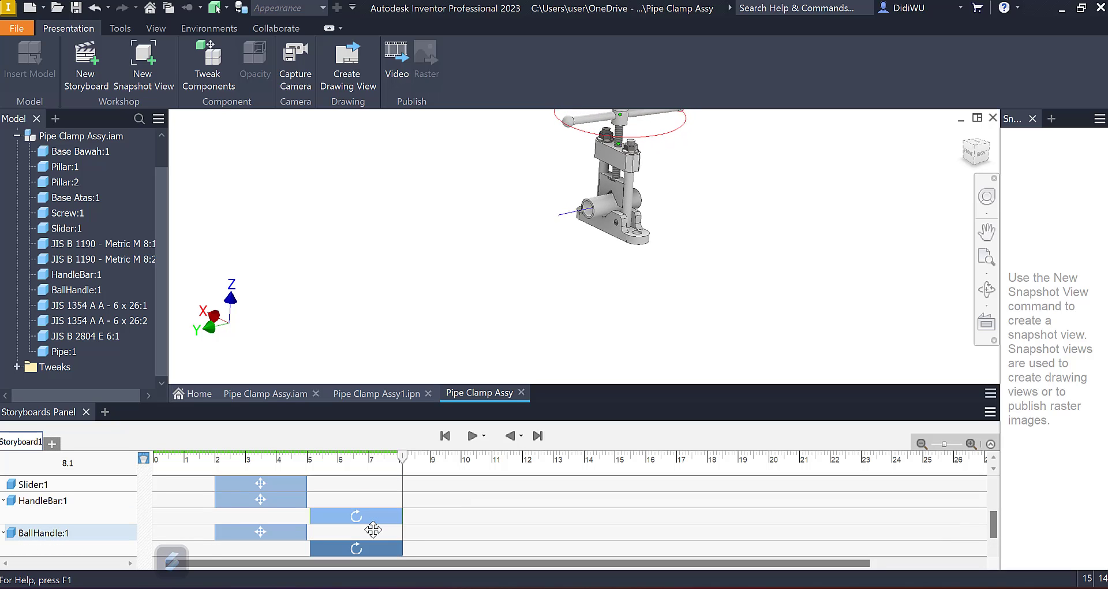
{"action": "scroll", "coordinate": [373, 514], "scroll_direction": "down", "scroll_amount": 1}
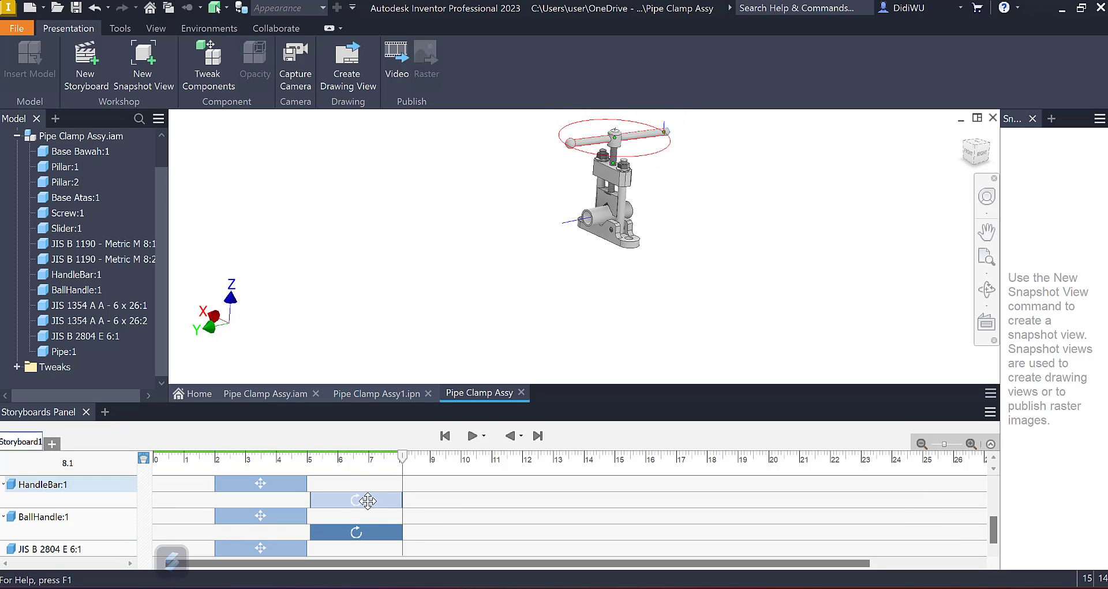
{"action": "left_click_drag", "start_coordinate": [368, 500], "coordinate": [273, 500]}
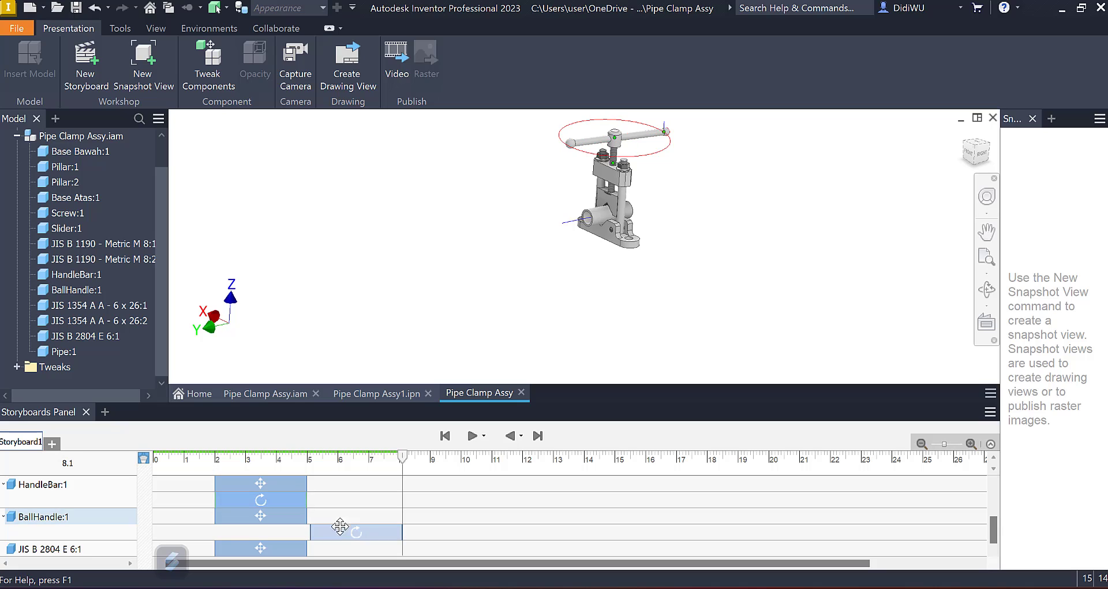
{"action": "left_click_drag", "start_coordinate": [340, 525], "coordinate": [248, 528]}
{"action": "scroll", "coordinate": [375, 528], "scroll_direction": "up", "scroll_amount": 4}
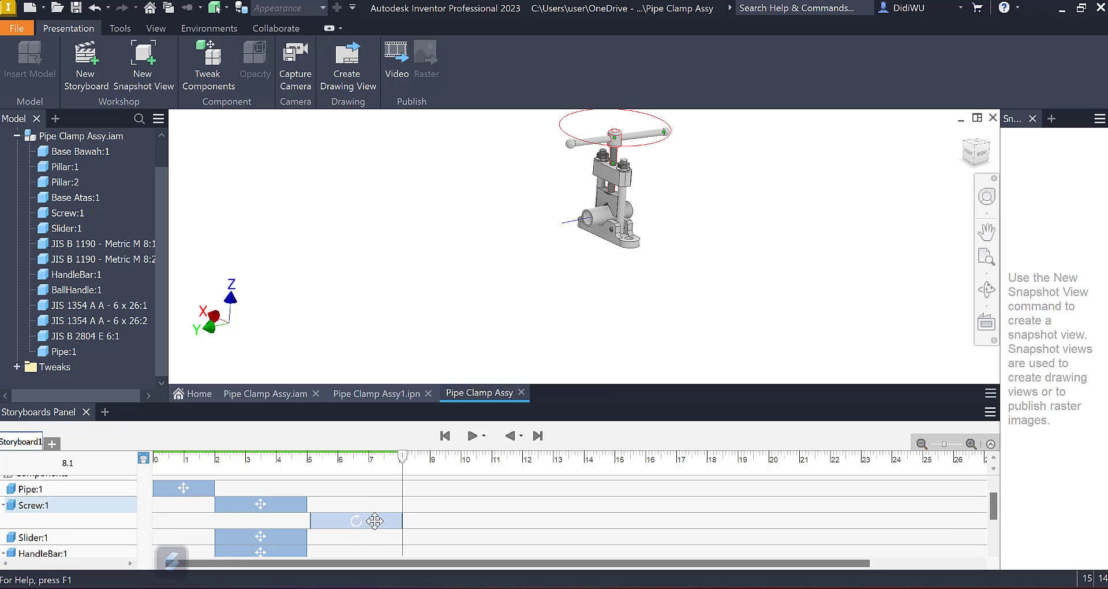
{"action": "left_click_drag", "start_coordinate": [376, 521], "coordinate": [280, 521]}
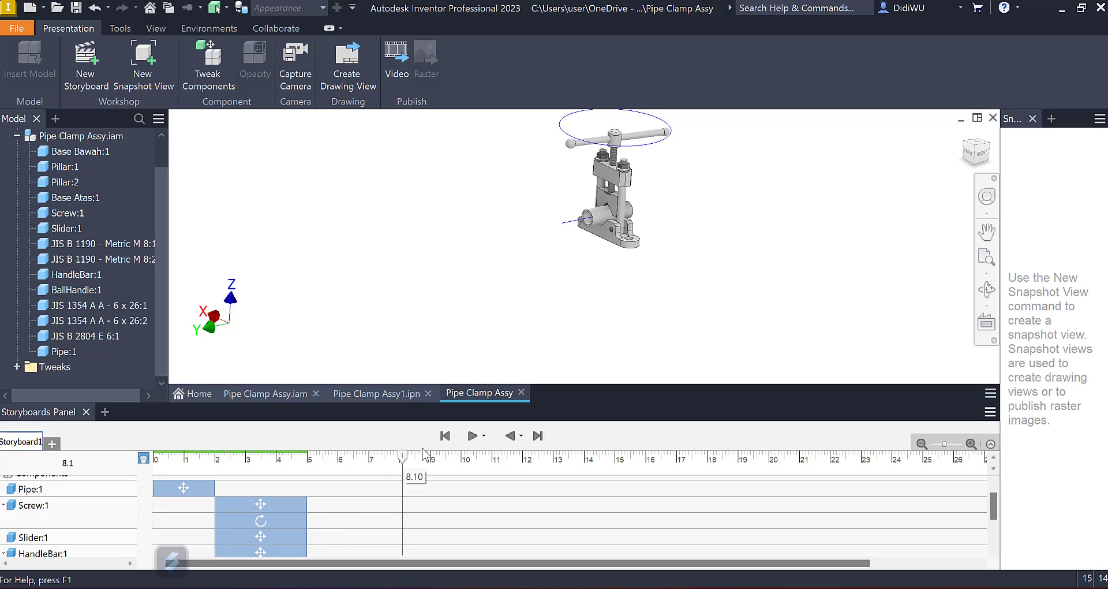
Step: Rewind the storyboard to review the combined rotation and descent, and place the playhead at 6 s
{"action": "left_click", "coordinate": [444, 435]}
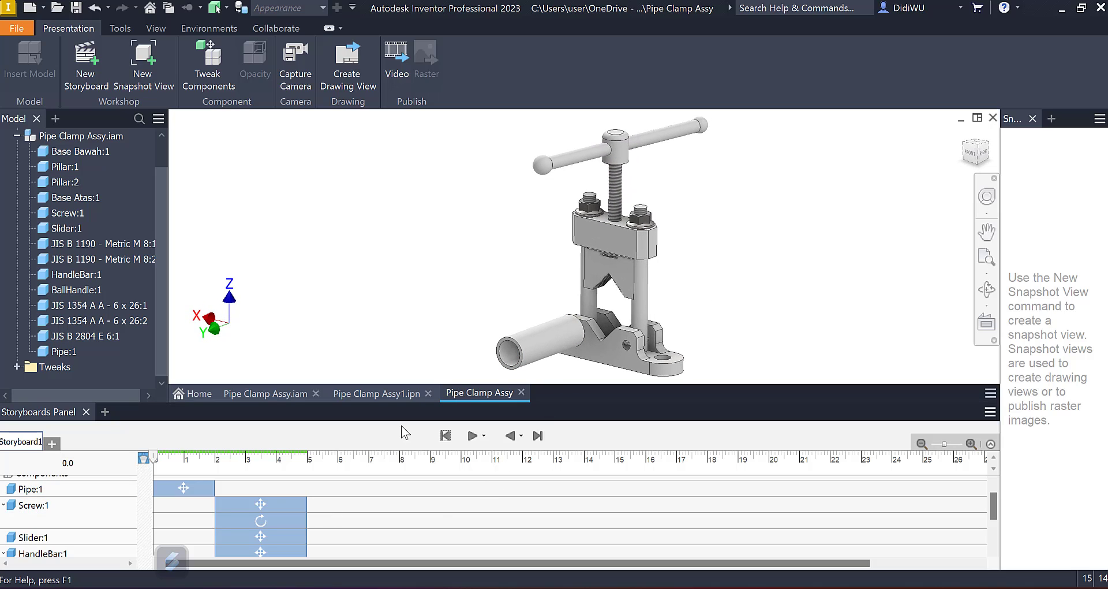
{"action": "left_click", "coordinate": [308, 460]}
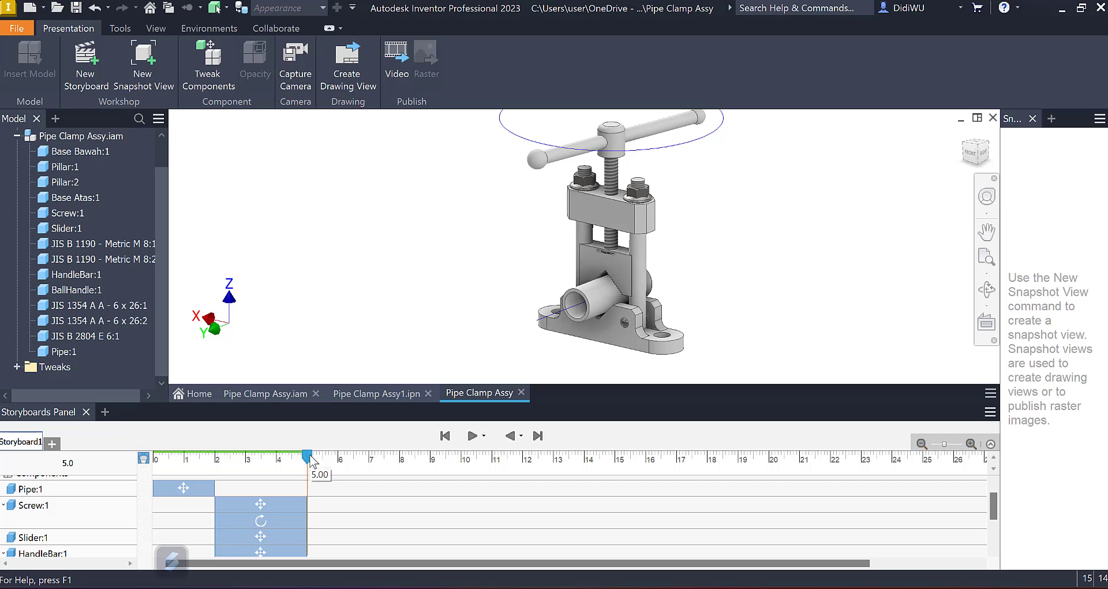
{"action": "left_click_drag", "start_coordinate": [308, 457], "coordinate": [341, 458]}
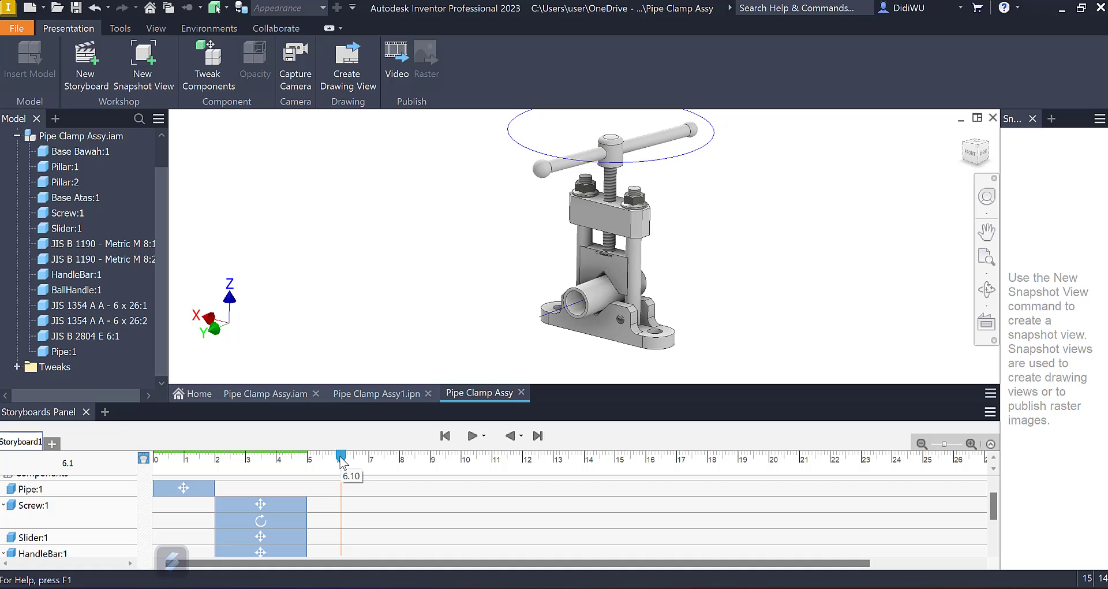
{"action": "left_click_drag", "start_coordinate": [343, 461], "coordinate": [339, 459]}
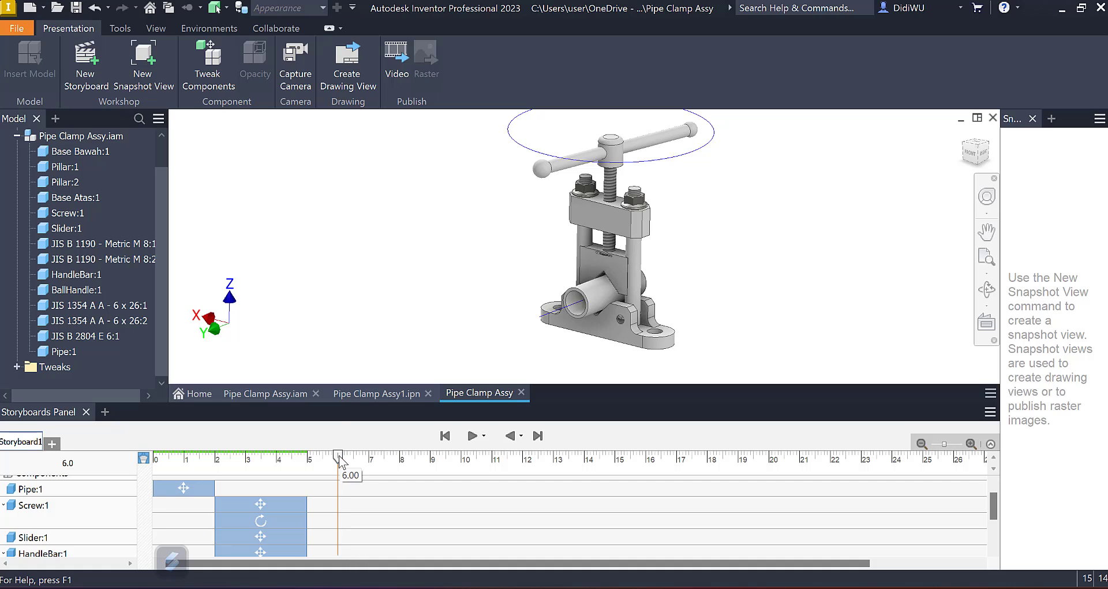
Step: Tweak Screw:1, Slider:1, HandleBar:1, BallHandle:1 and JIS B 2804 E 6:1 with a 12 mm upward move along Y, lasting 3 s
{"action": "left_click", "coordinate": [218, 67]}
{"action": "left_click", "coordinate": [69, 214]}
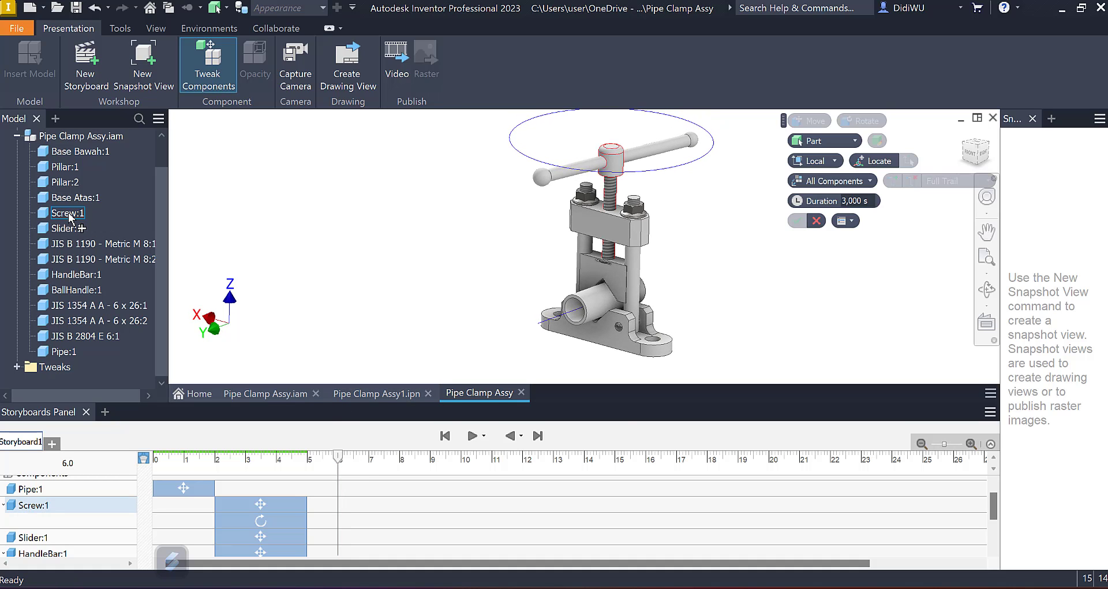
{"action": "left_click", "coordinate": [67, 229], "text": "ctrl"}
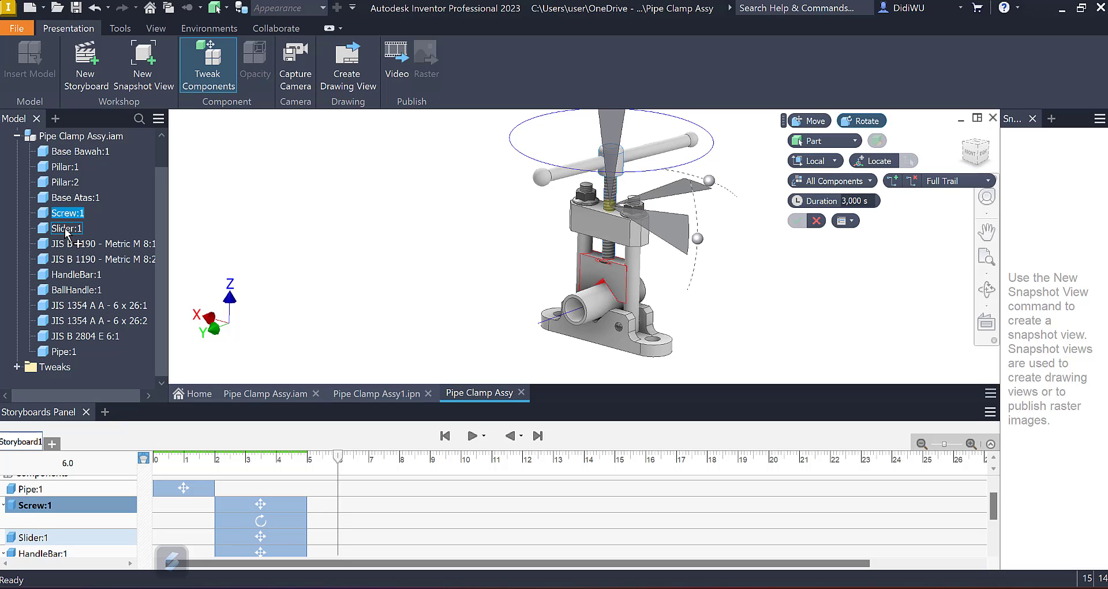
{"action": "left_click", "coordinate": [67, 275], "text": "ctrl"}
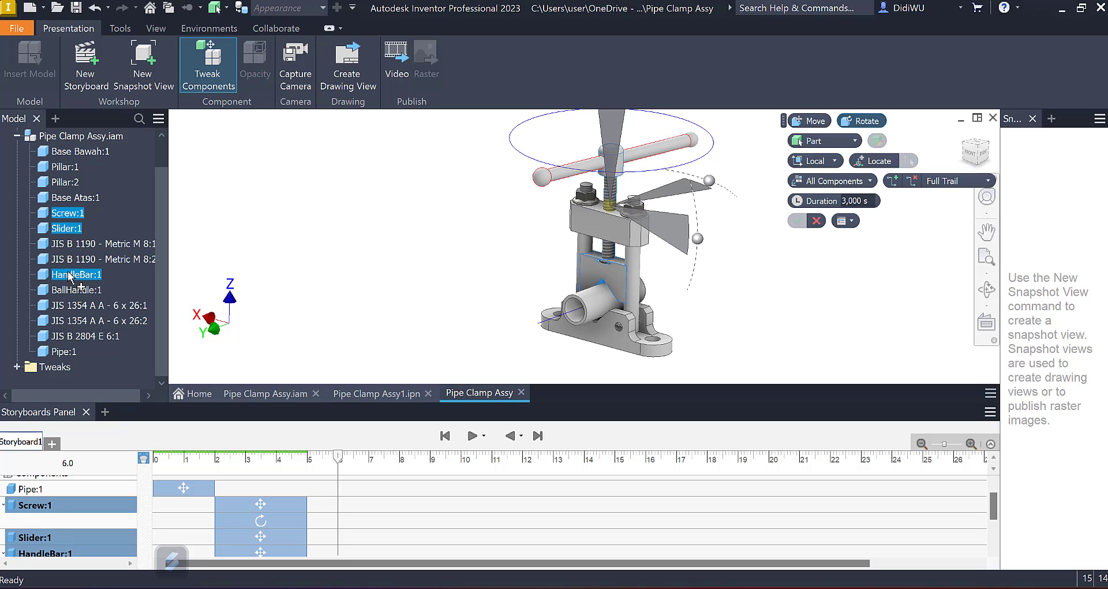
{"action": "left_click", "coordinate": [67, 290], "text": "ctrl"}
{"action": "left_click", "coordinate": [81, 336], "text": "ctrl"}
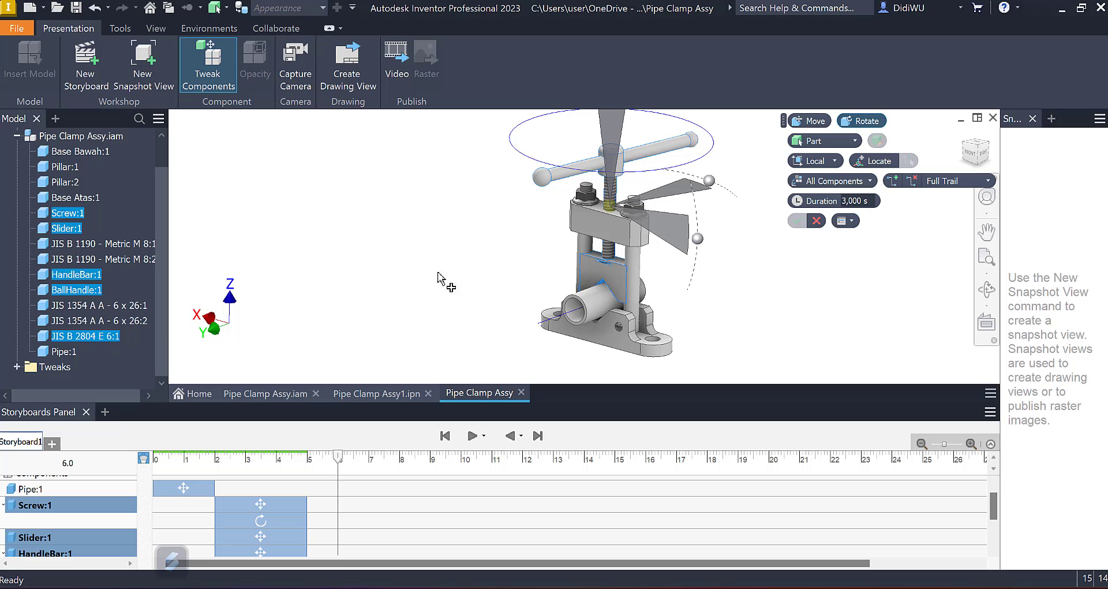
{"action": "left_click", "coordinate": [811, 121]}
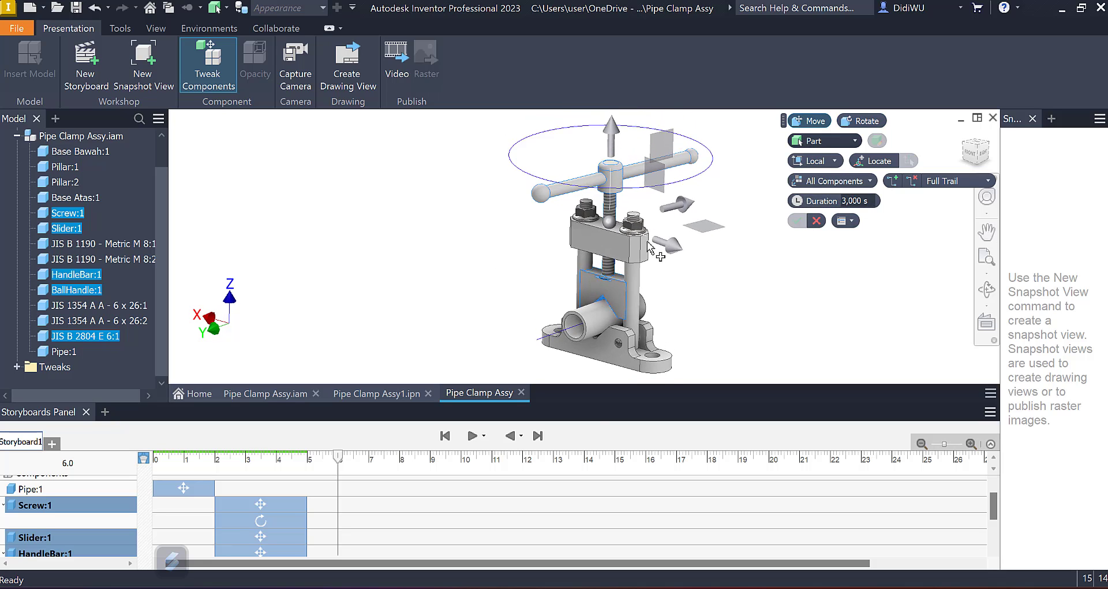
{"action": "left_click_drag", "start_coordinate": [610, 164], "coordinate": [610, 137]}
{"action": "middle_click_drag", "start_coordinate": [675, 130], "coordinate": [675, 130], "text": "shift"}
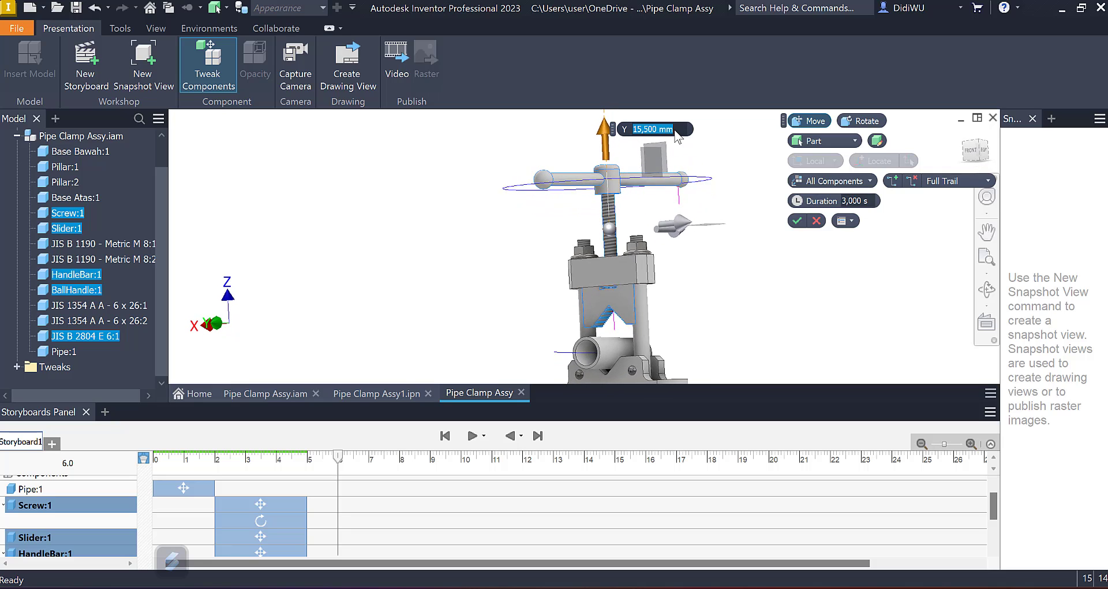
{"action": "type", "text": "12"}
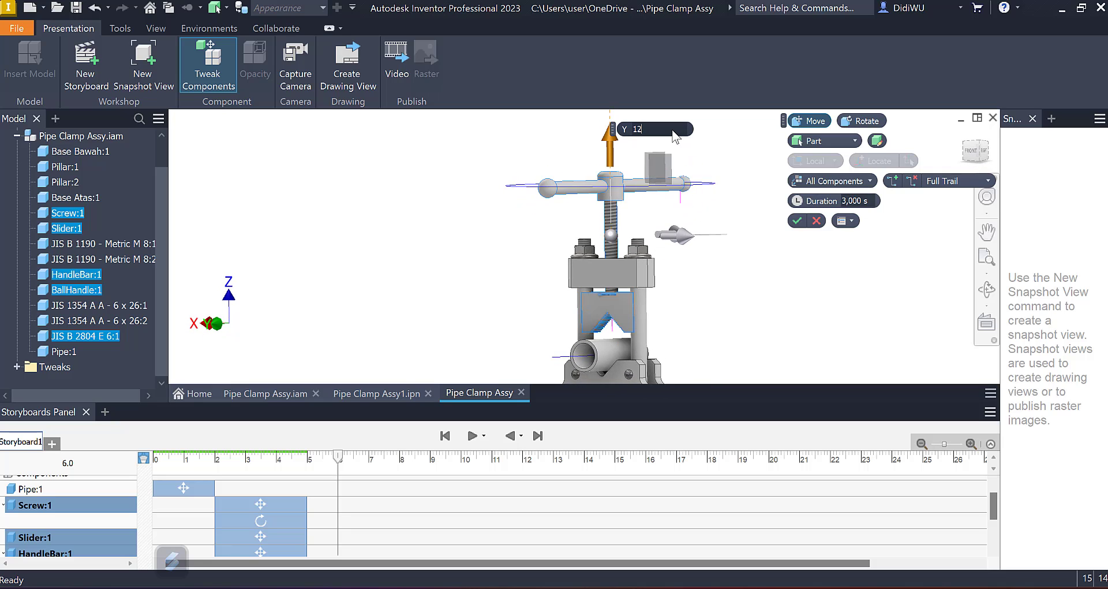
{"action": "middle_click_drag", "start_coordinate": [667, 128], "coordinate": [647, 130], "text": "shift"}
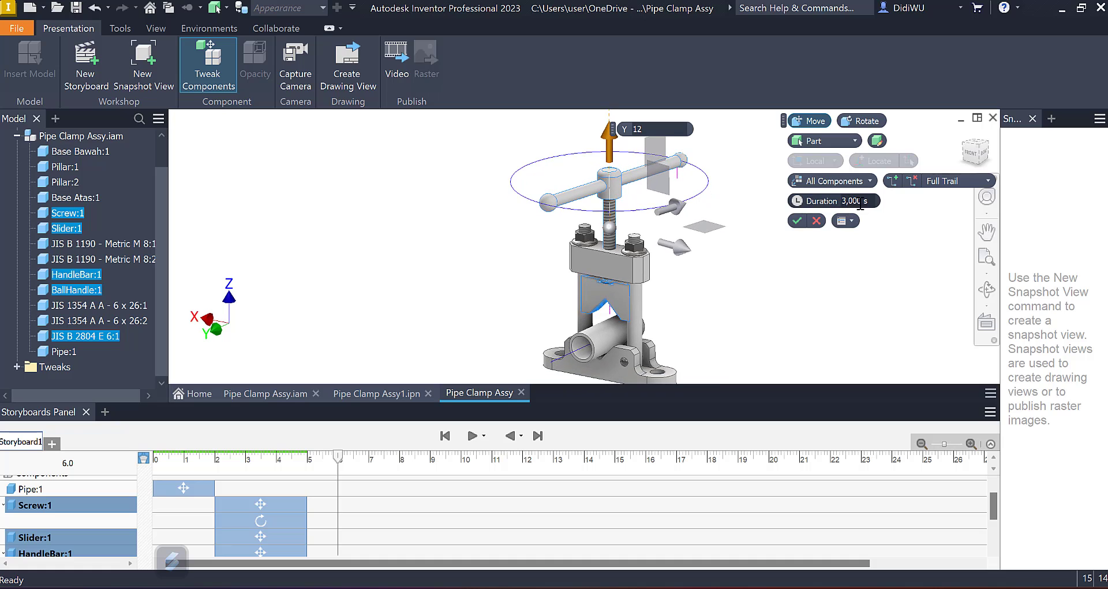
{"action": "left_click", "coordinate": [799, 222]}
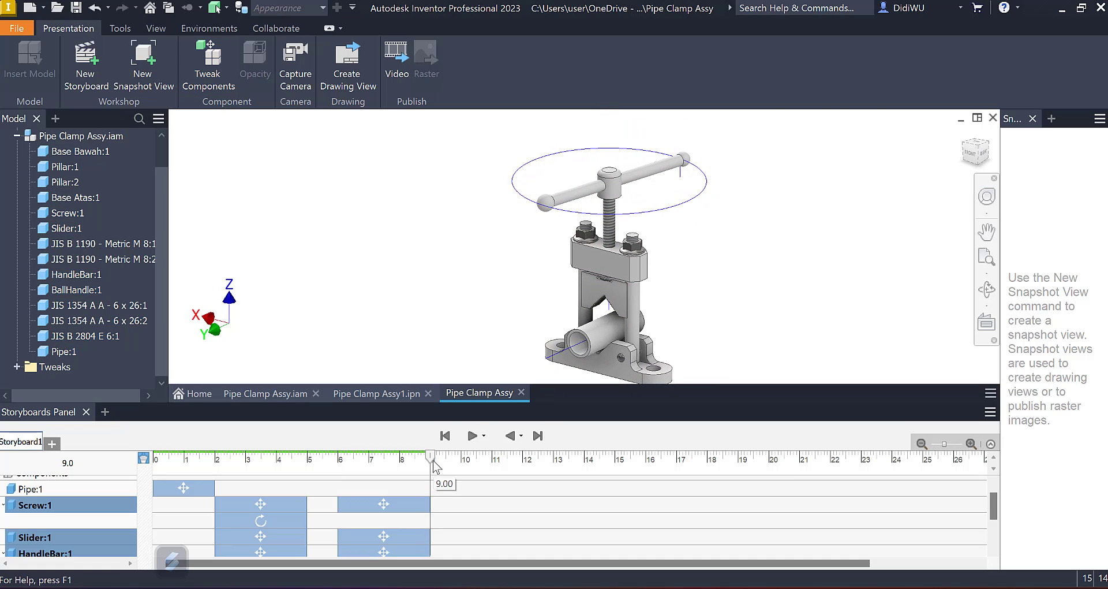
Step: Tweak Screw:1, HandleBar:1 and BallHandle:1 with a rotation of 6*360 degrees about the screw's vertical axis, lasting 3 s
{"action": "left_click", "coordinate": [212, 75]}
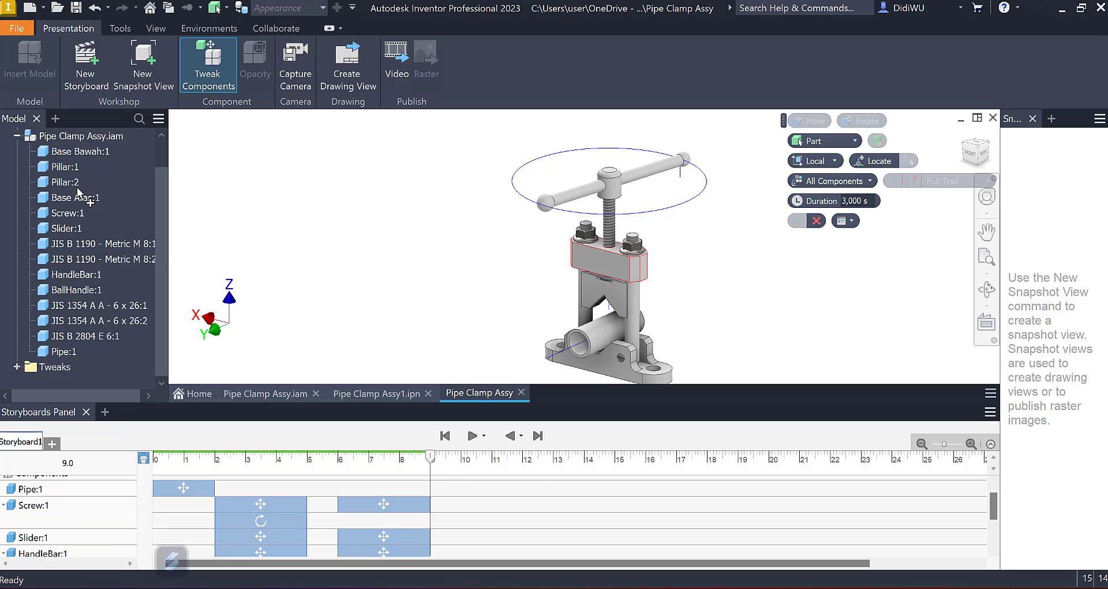
{"action": "left_click", "coordinate": [65, 215]}
{"action": "left_click", "coordinate": [75, 275], "text": "ctrl"}
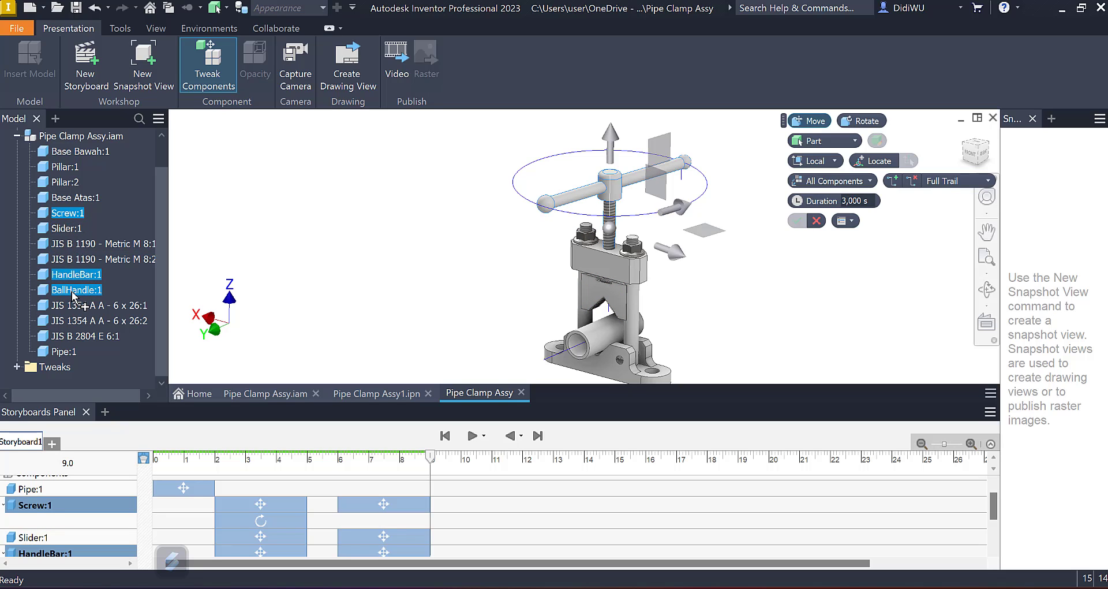
{"action": "left_click", "coordinate": [863, 120]}
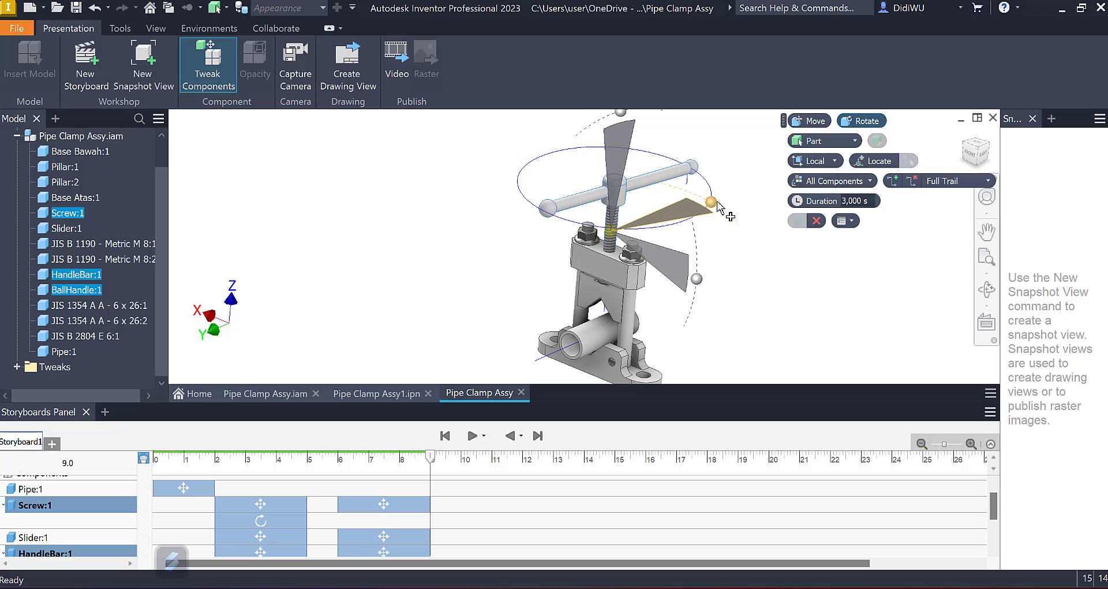
{"action": "left_click_drag", "start_coordinate": [717, 203], "coordinate": [682, 188]}
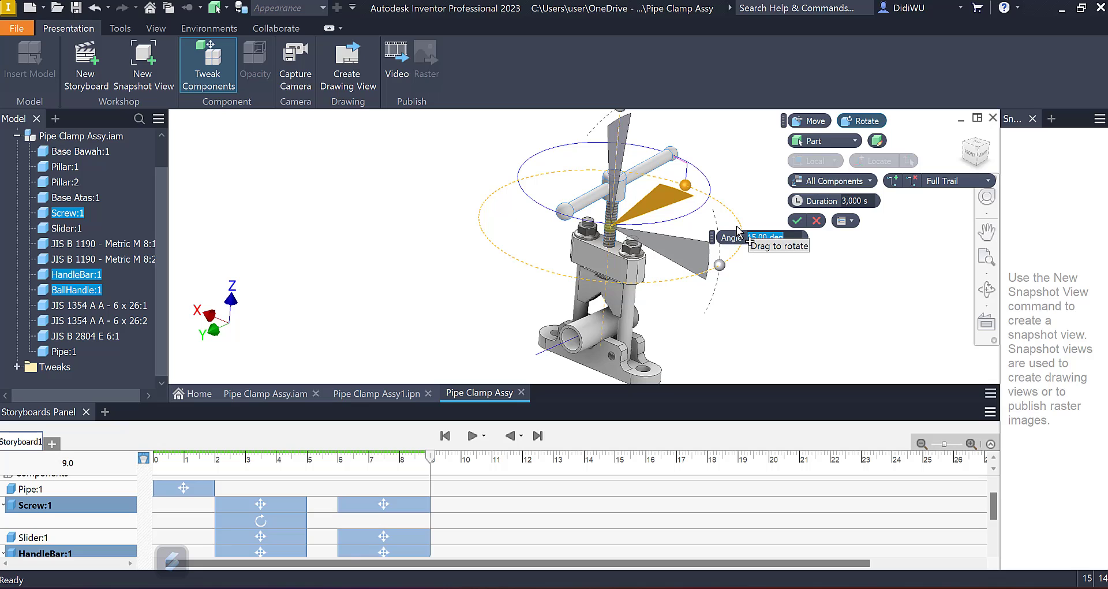
{"action": "type", "text": "4"}
{"action": "type", "text": "*360"}
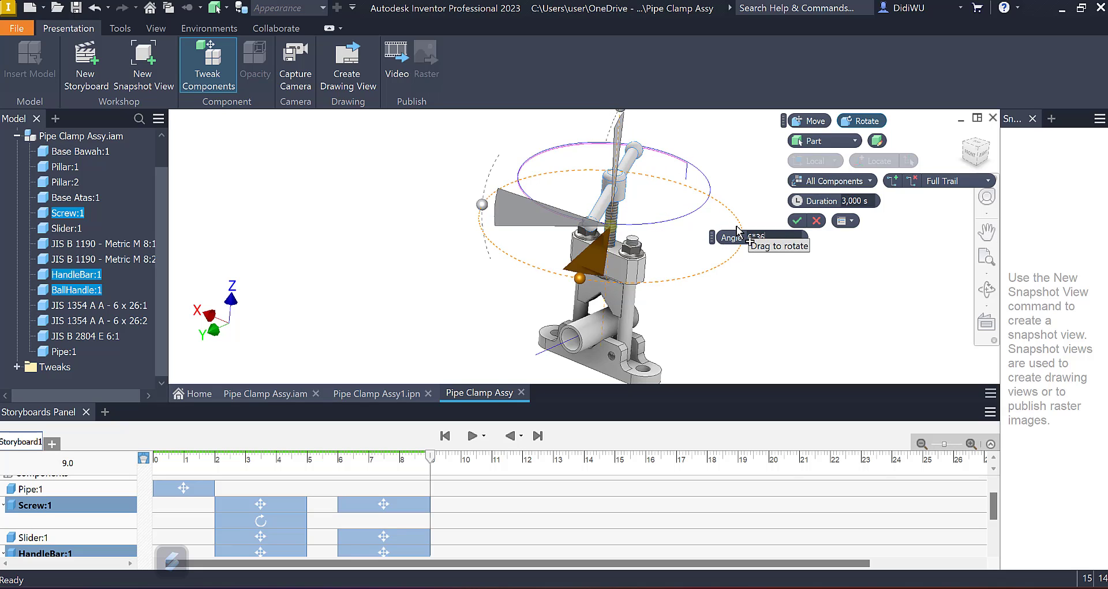
{"action": "left_click", "coordinate": [795, 221]}
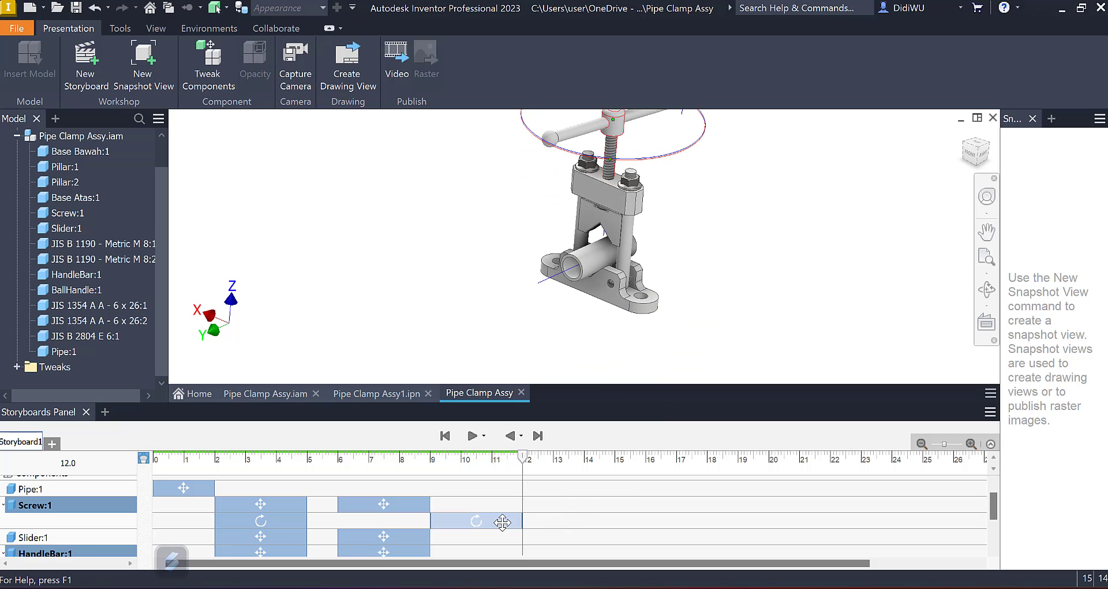
Step: Shift the new rotations of Screw:1, HandleBar:1 and BallHandle:1 to 6–9 s, matching their upward moves, and play the storyboard from the start
{"action": "left_click_drag", "start_coordinate": [494, 521], "coordinate": [382, 522]}
{"action": "scroll", "coordinate": [456, 528], "scroll_direction": "down", "scroll_amount": 2}
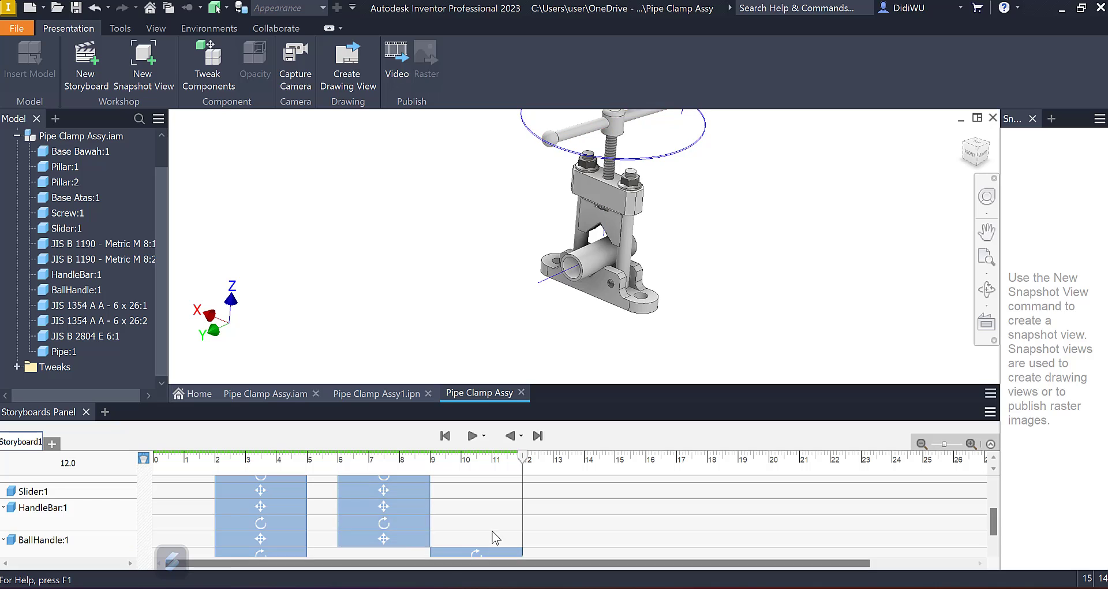
{"action": "scroll", "coordinate": [495, 534], "scroll_direction": "down", "scroll_amount": 1}
{"action": "left_click_drag", "start_coordinate": [477, 528], "coordinate": [383, 529]}
{"action": "left_click", "coordinate": [445, 435]}
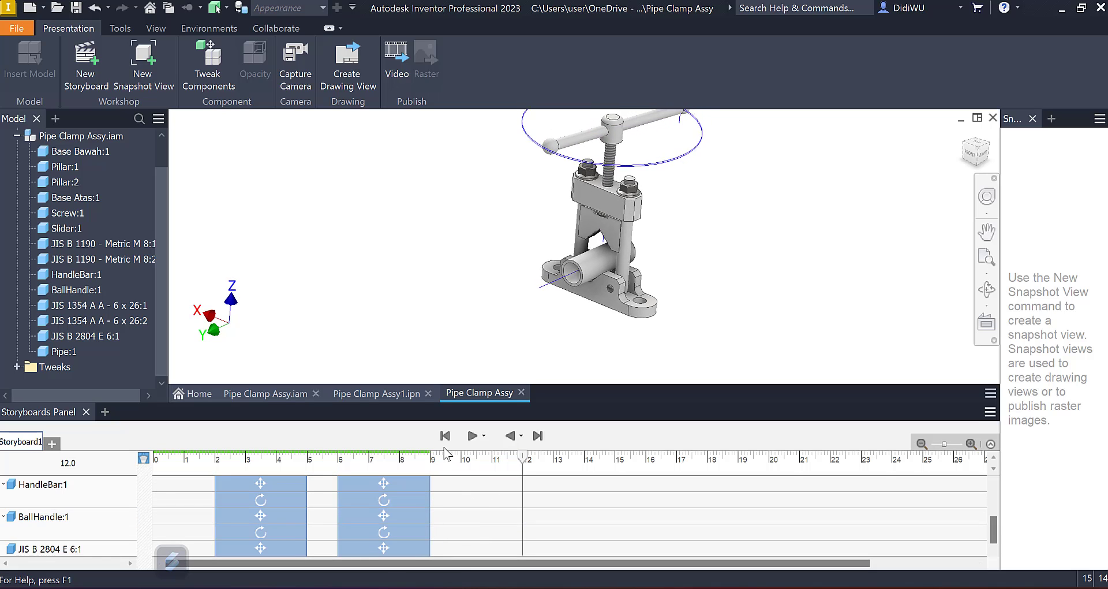
{"action": "left_click", "coordinate": [471, 437]}
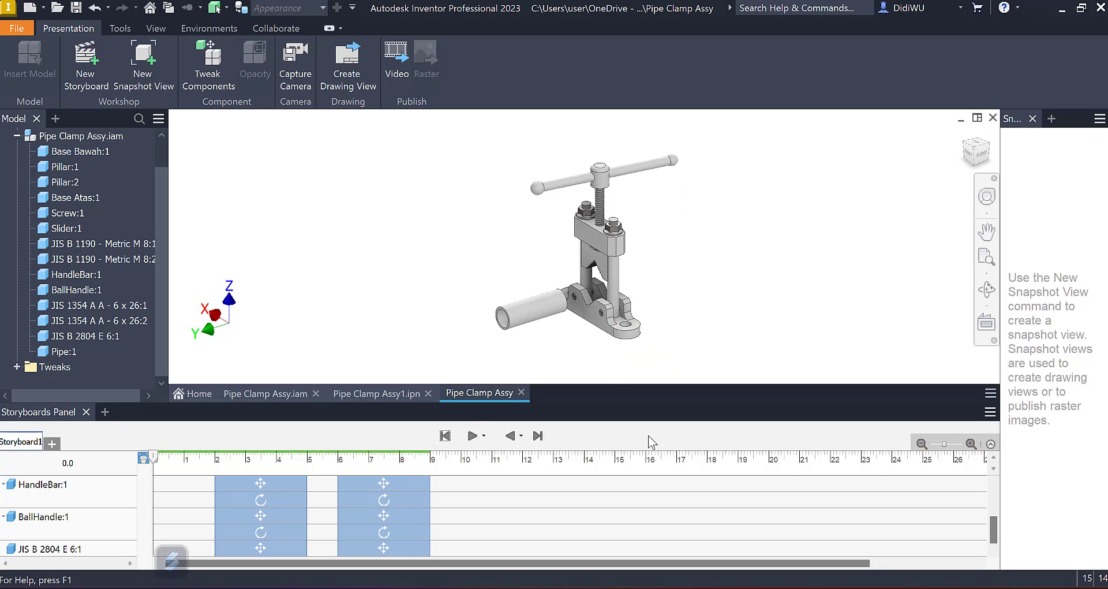
Step: Set the opacity of Pipe:1 to 0 at 9 s on the timeline, breaking the scene's associativity with the design view
{"action": "left_click", "coordinate": [434, 462]}
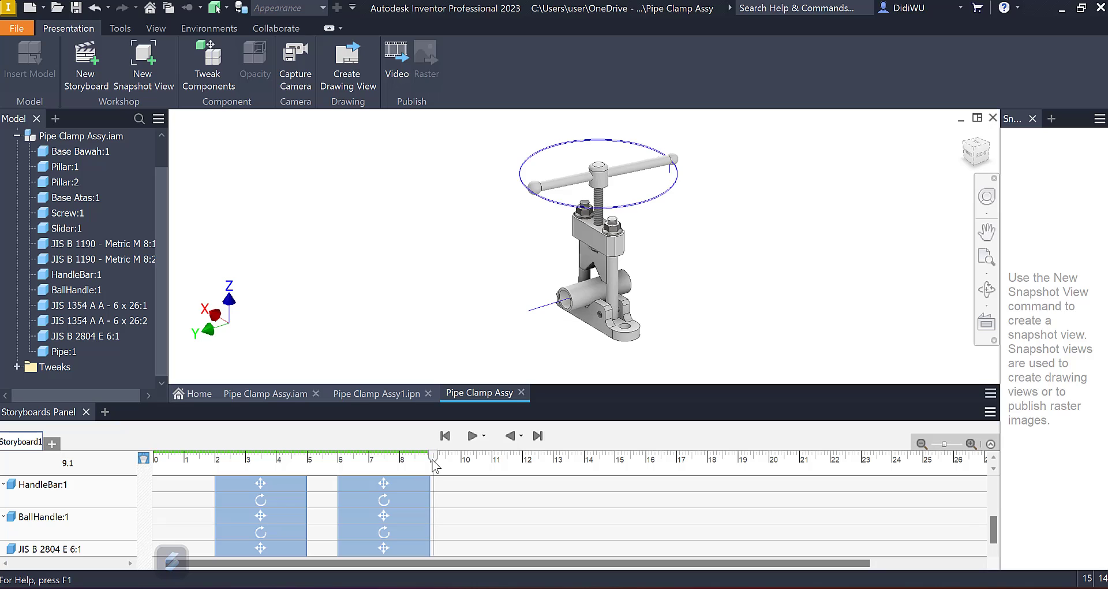
{"action": "left_click_drag", "start_coordinate": [433, 458], "coordinate": [430, 457]}
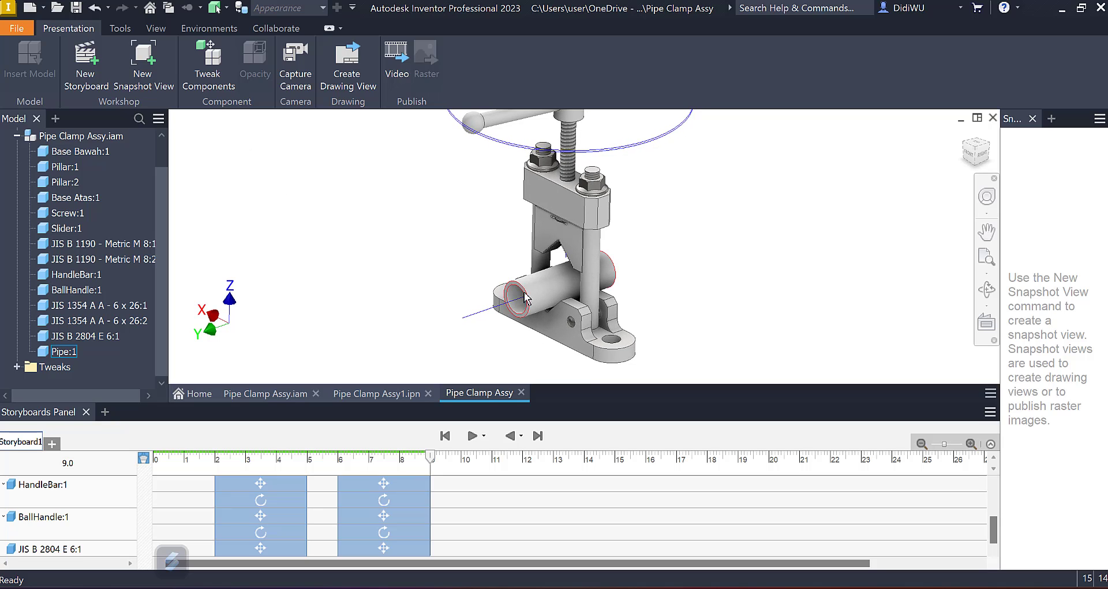
{"action": "left_click", "coordinate": [542, 289]}
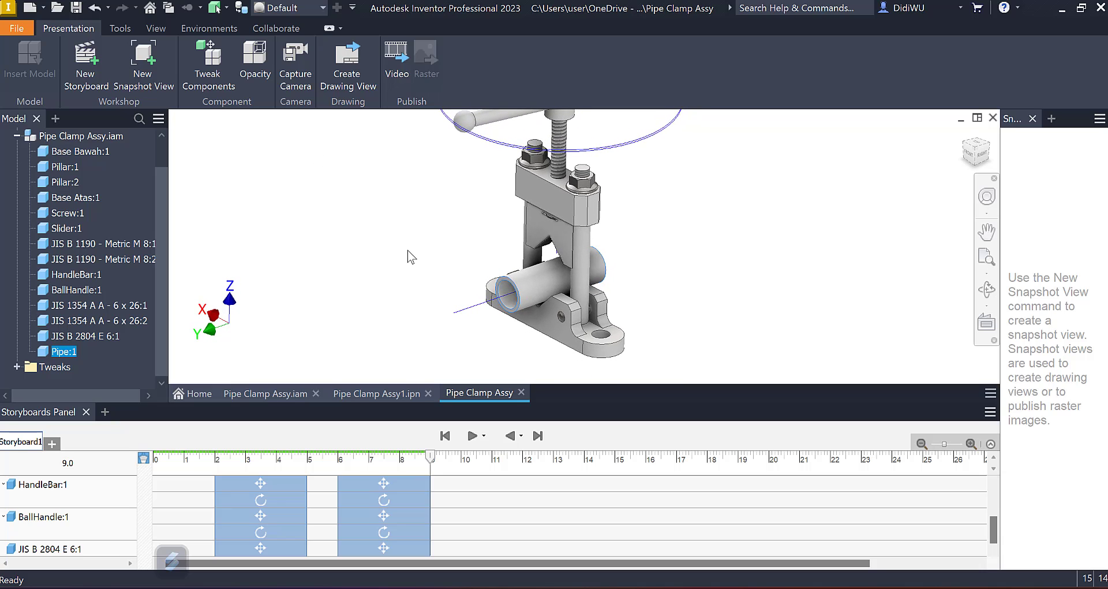
{"action": "left_click", "coordinate": [254, 63]}
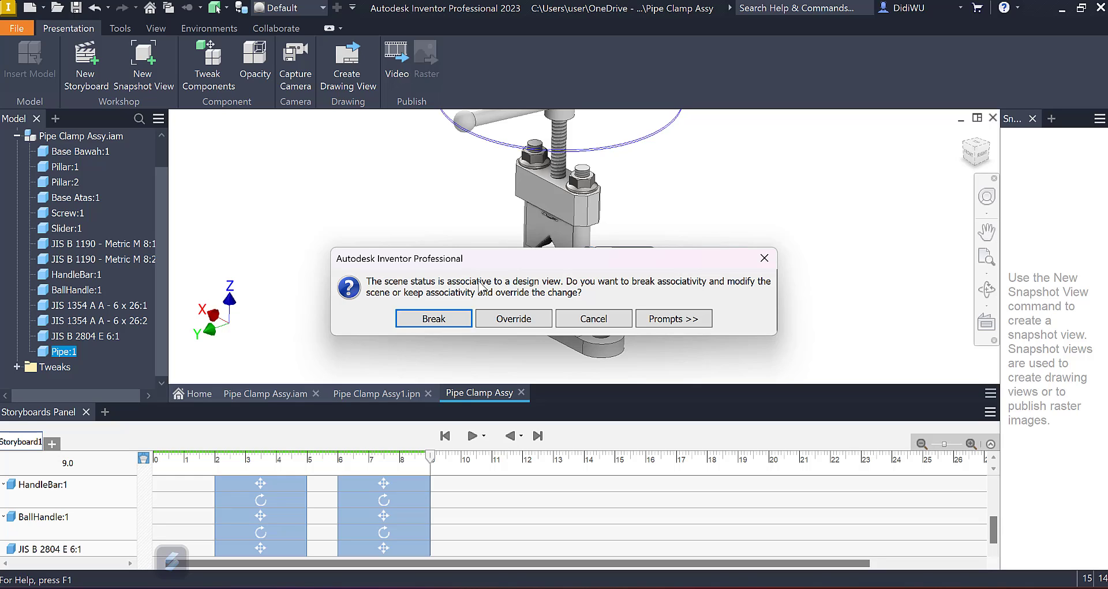
{"action": "left_click", "coordinate": [448, 316]}
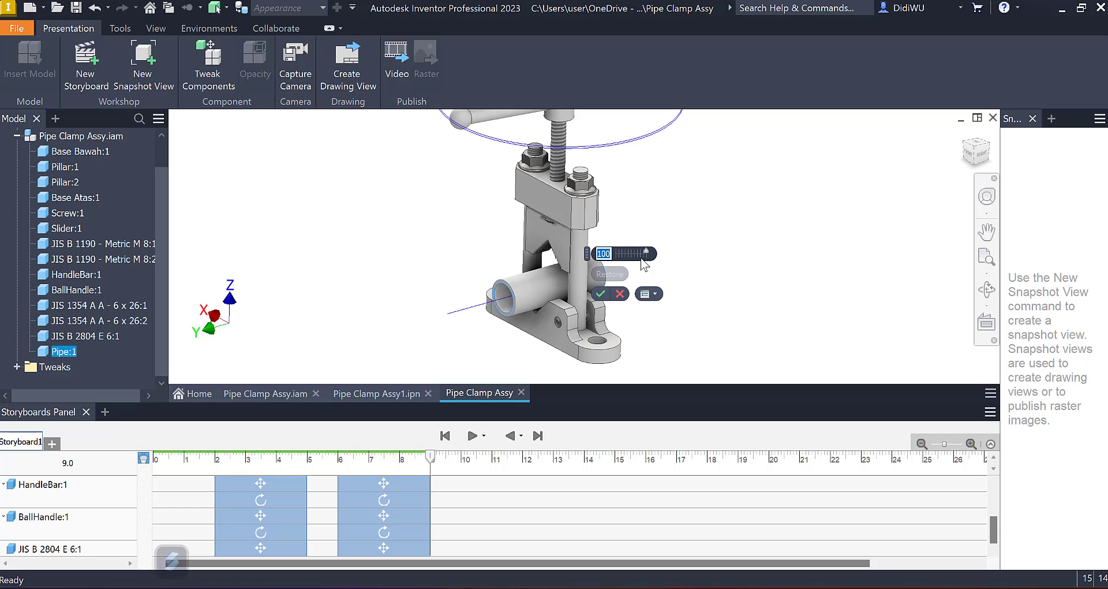
{"action": "type", "text": "0"}
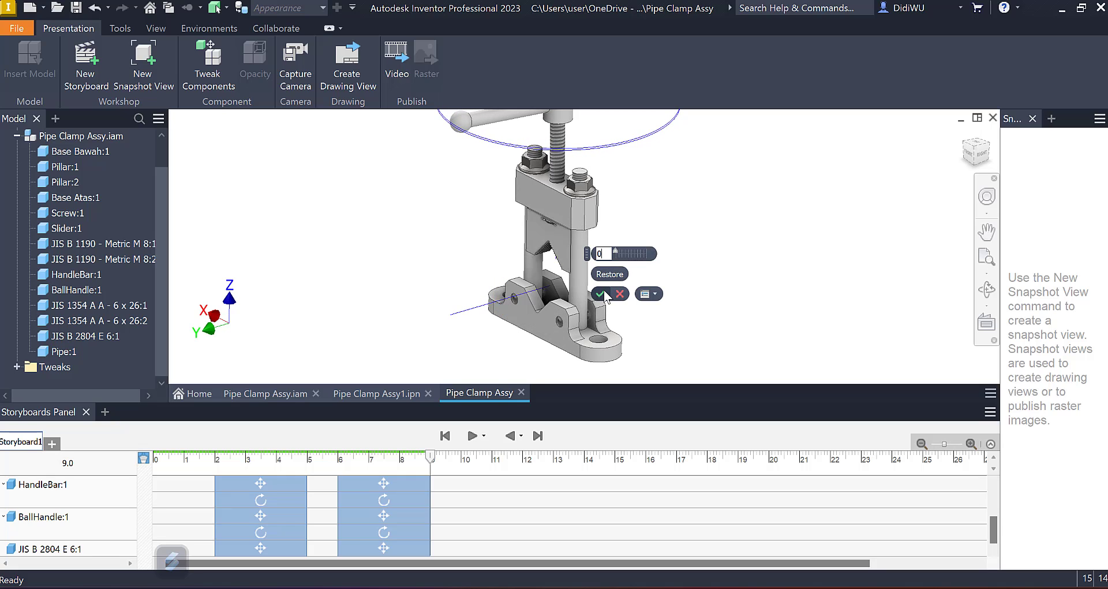
{"action": "left_click", "coordinate": [601, 294]}
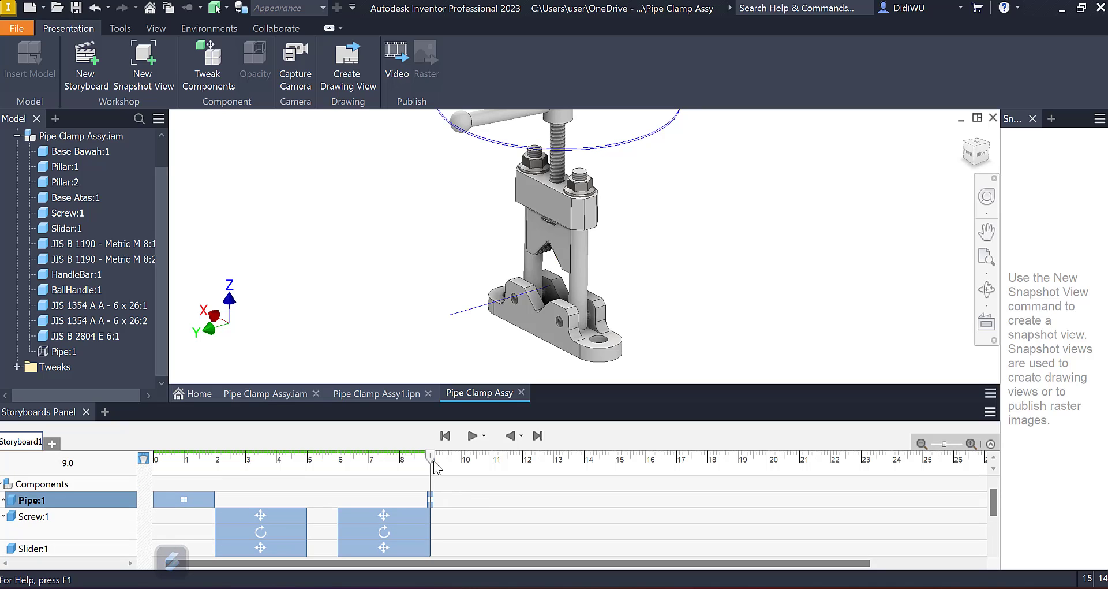
Step: Stretch the opacity action of Pipe:1 to span about 9.6–13 s and scrub the timeline to check the fade
{"action": "left_click_drag", "start_coordinate": [443, 459], "coordinate": [494, 459]}
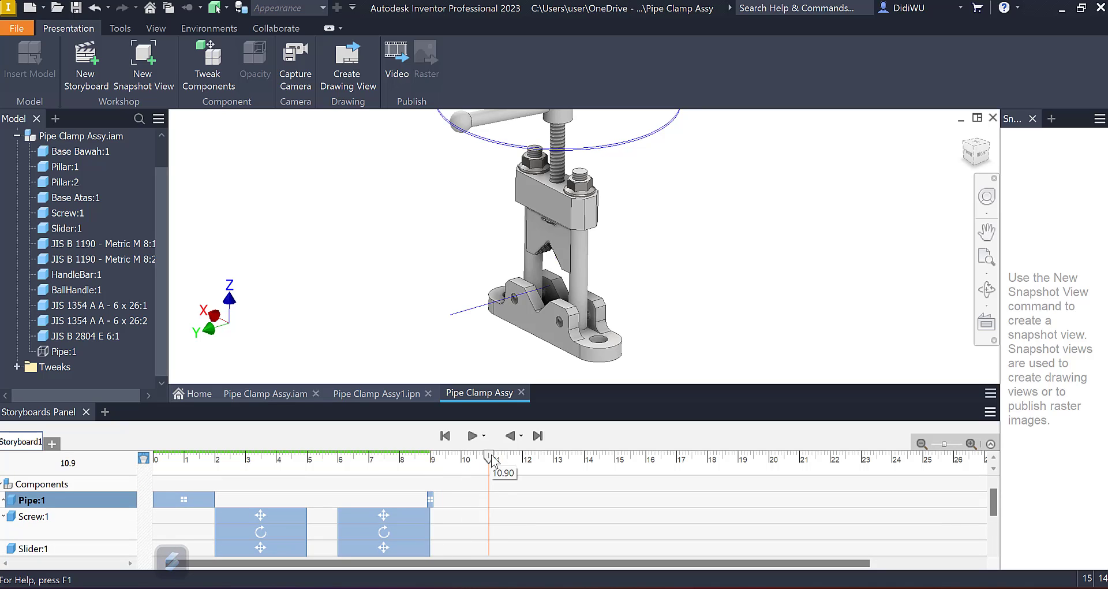
{"action": "left_click", "coordinate": [429, 500]}
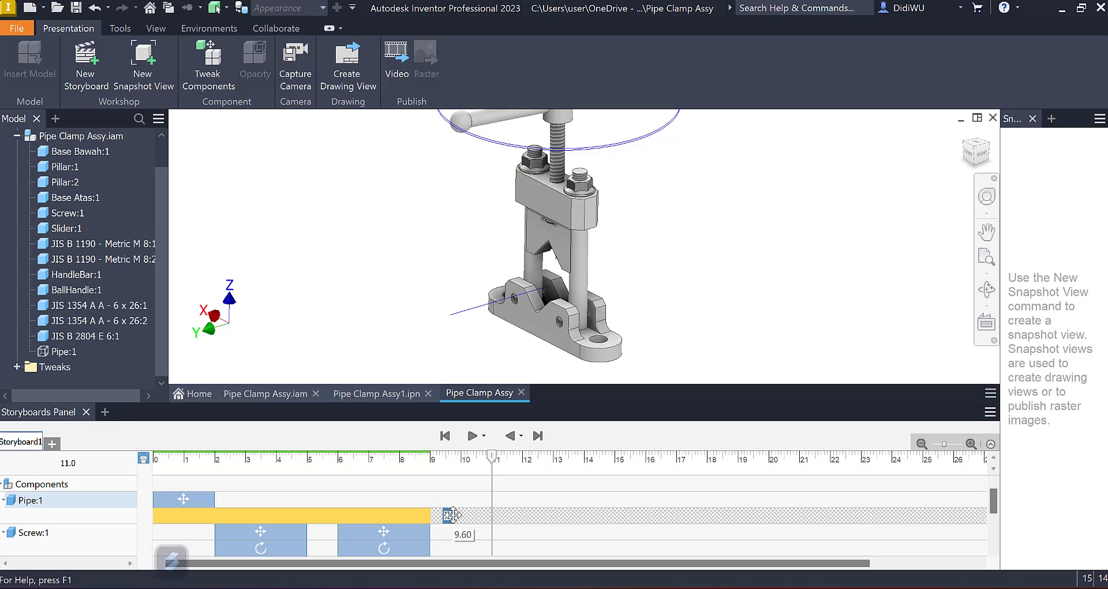
{"action": "left_click_drag", "start_coordinate": [452, 514], "coordinate": [548, 514]}
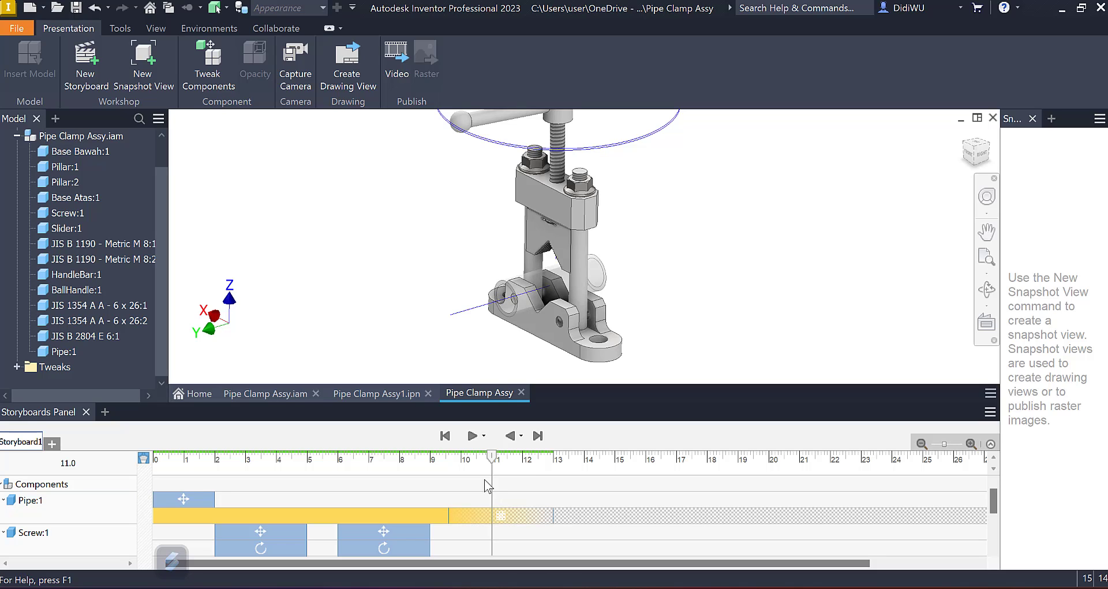
{"action": "left_click_drag", "start_coordinate": [493, 461], "coordinate": [444, 461]}
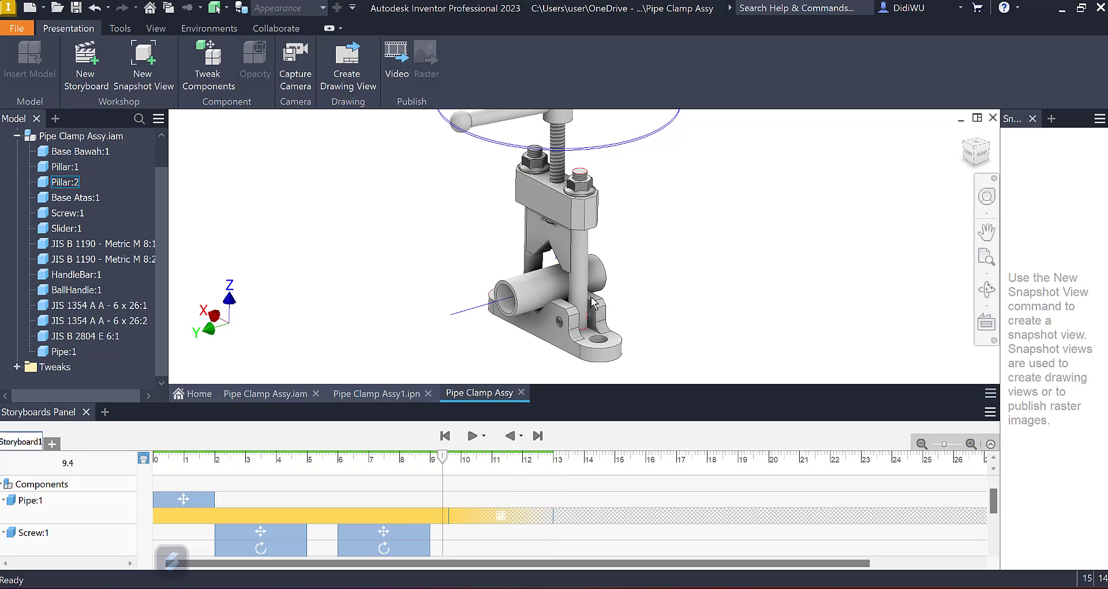
Step: Tweak BallHandle:1 at 13 s with a 17.5 mm outward move along Y, away from the handle bar, lasting 2 s
{"action": "left_click", "coordinate": [556, 460]}
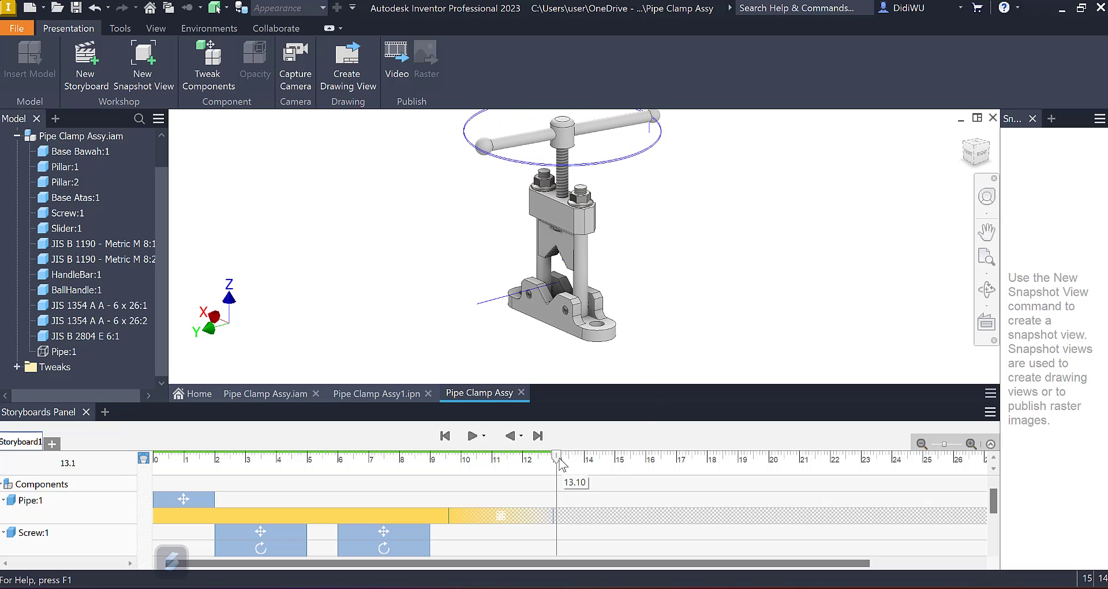
{"action": "scroll", "coordinate": [601, 522], "scroll_direction": "down", "scroll_amount": 2}
{"action": "scroll", "coordinate": [601, 522], "scroll_direction": "up", "scroll_amount": 2}
{"action": "left_click_drag", "start_coordinate": [557, 459], "coordinate": [553, 459]}
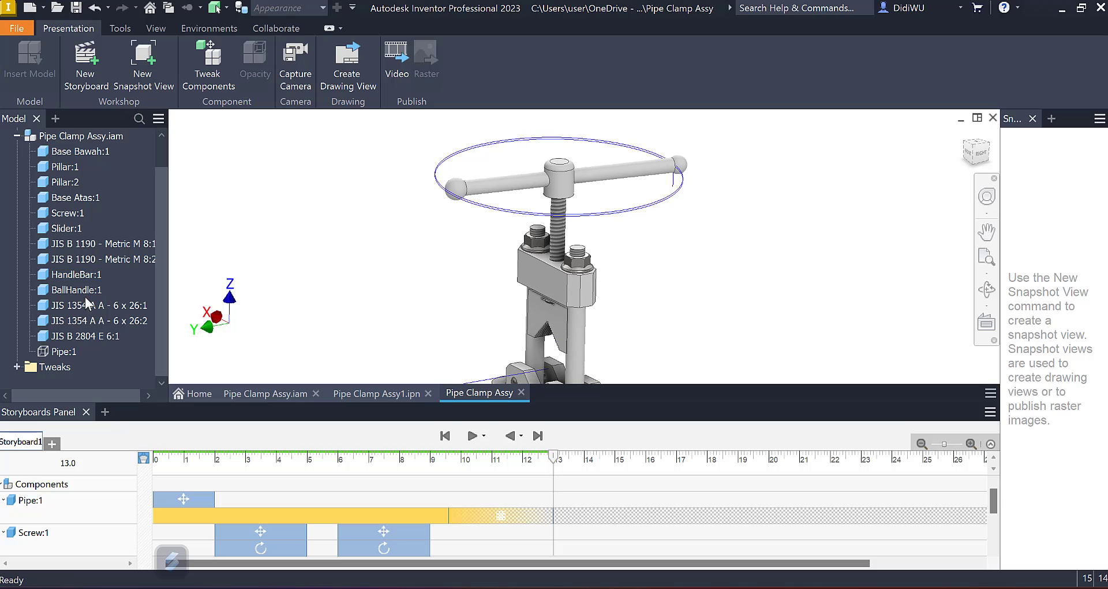
{"action": "left_click", "coordinate": [70, 291]}
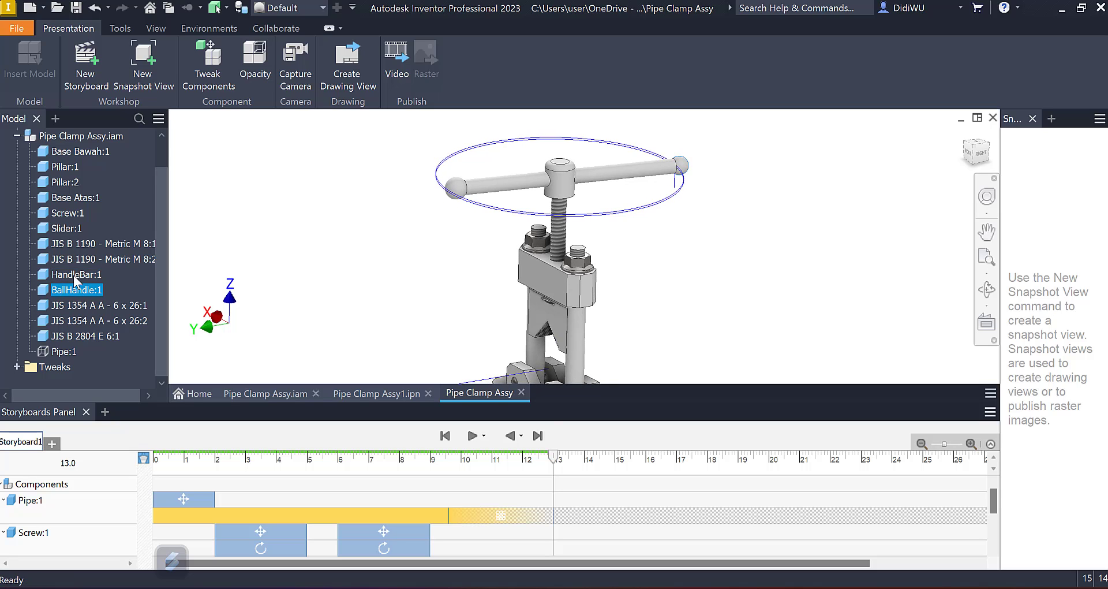
{"action": "left_click", "coordinate": [209, 62]}
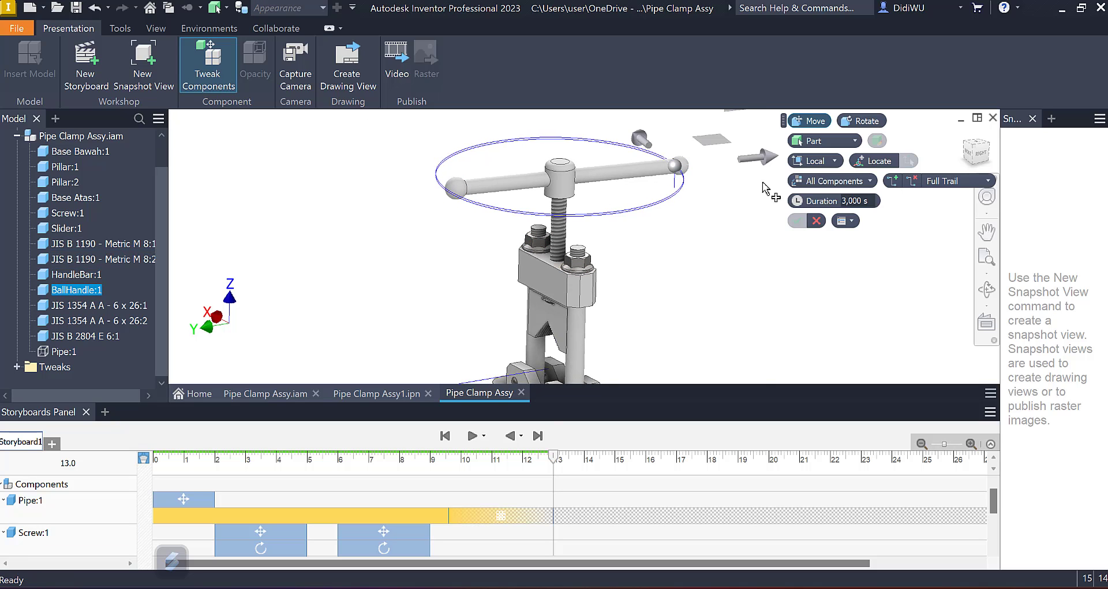
{"action": "middle_click_drag", "start_coordinate": [704, 203], "coordinate": [660, 248]}
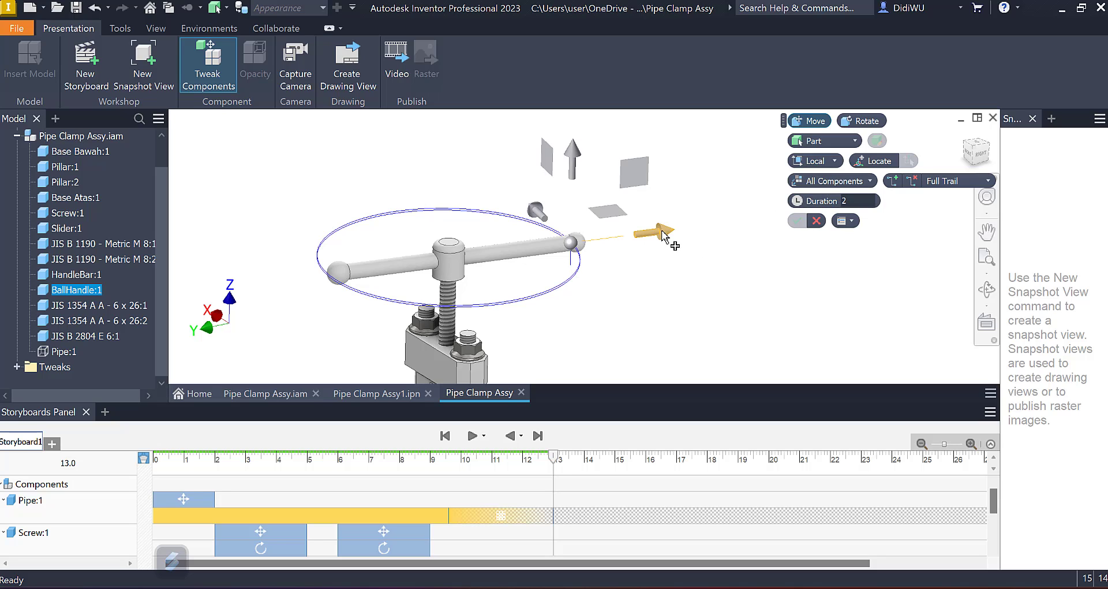
{"action": "left_click_drag", "start_coordinate": [669, 233], "coordinate": [696, 233]}
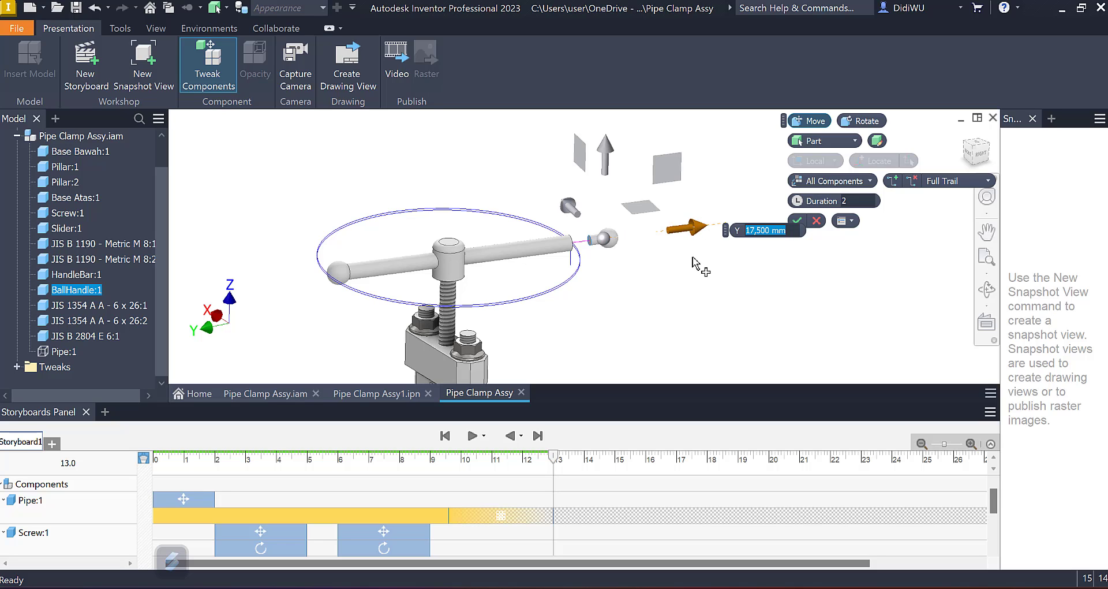
{"action": "left_click", "coordinate": [802, 223]}
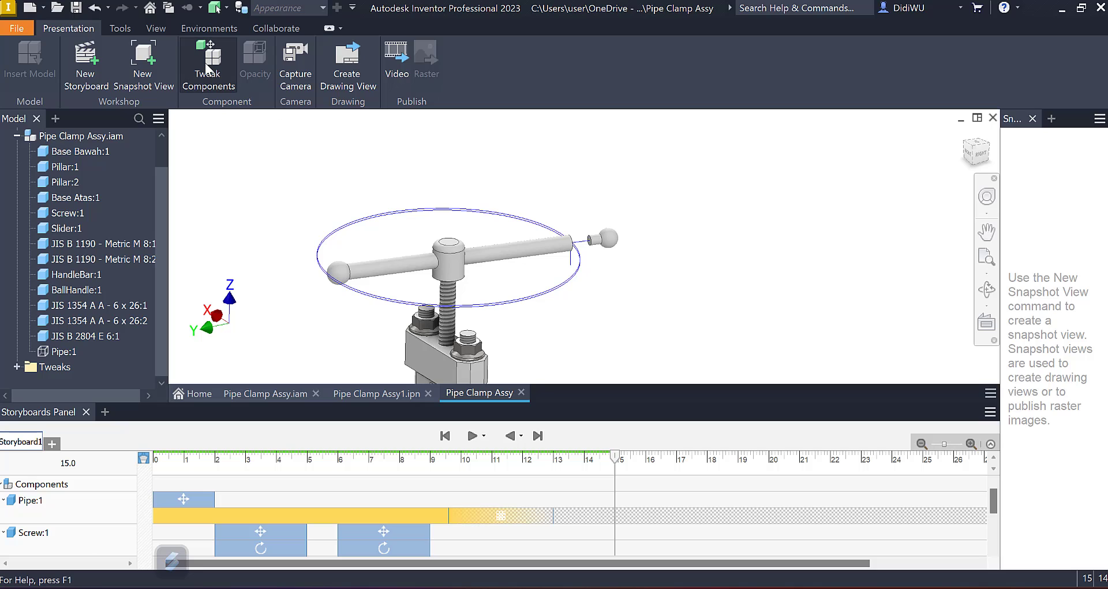
Step: Tweak HandleBar:1 at 15.1 s with a -111 mm move along Z, out of the screw head, lasting 2 s
{"action": "scroll", "coordinate": [714, 522], "scroll_direction": "down", "scroll_amount": 5}
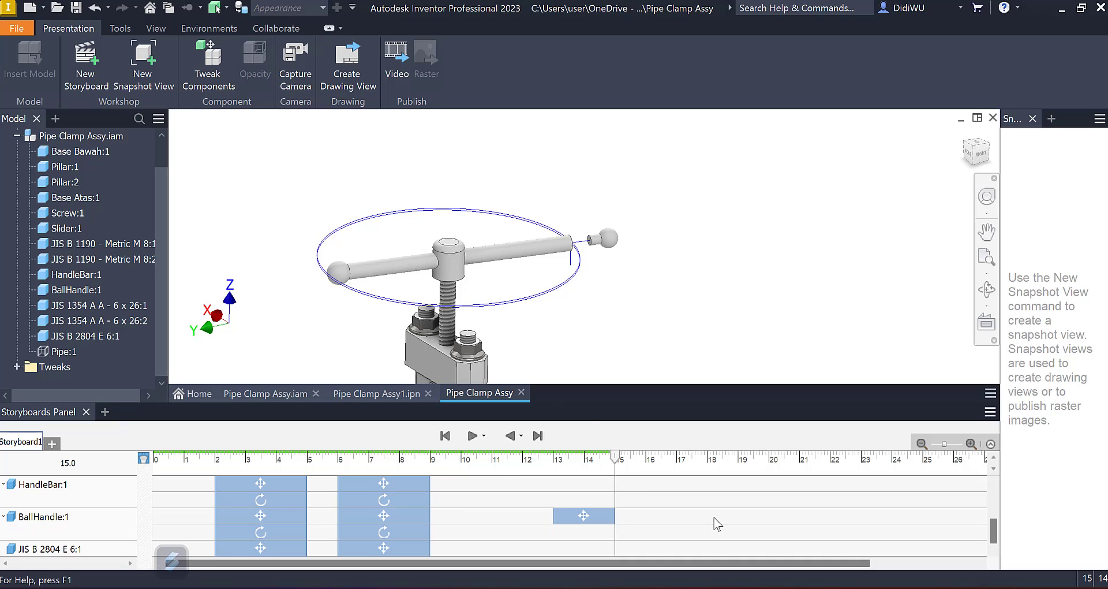
{"action": "mouse_move", "coordinate": [622, 456]}
{"action": "left_mouse_down"}
{"action": "mouse_move", "coordinate": [606, 459]}
{"action": "mouse_move", "coordinate": [619, 459]}
{"action": "left_mouse_up"}
{"action": "left_click", "coordinate": [214, 72]}
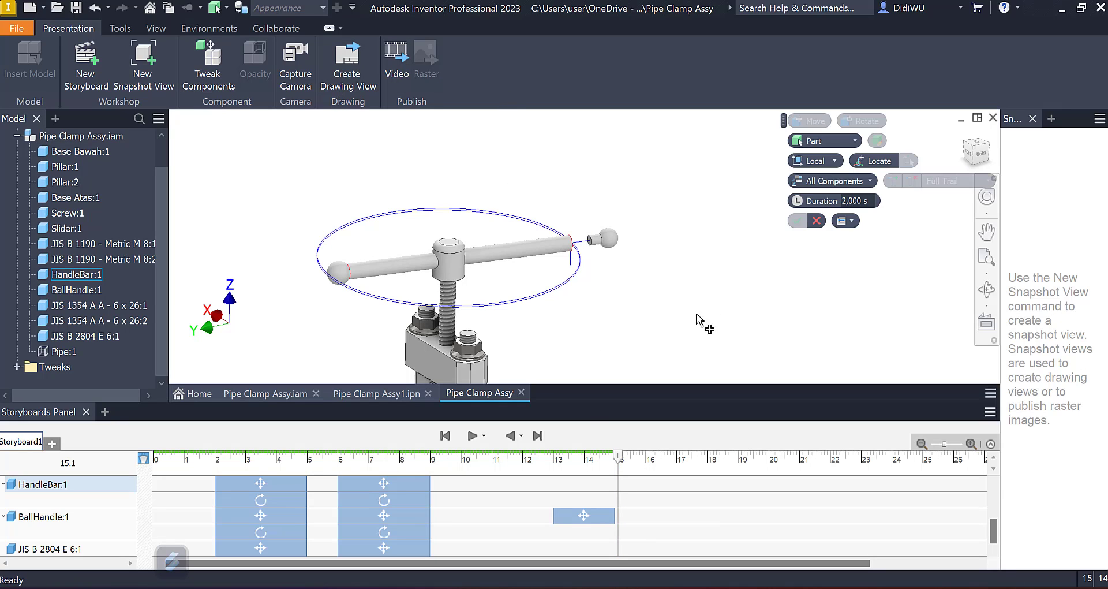
{"action": "left_click", "coordinate": [525, 255]}
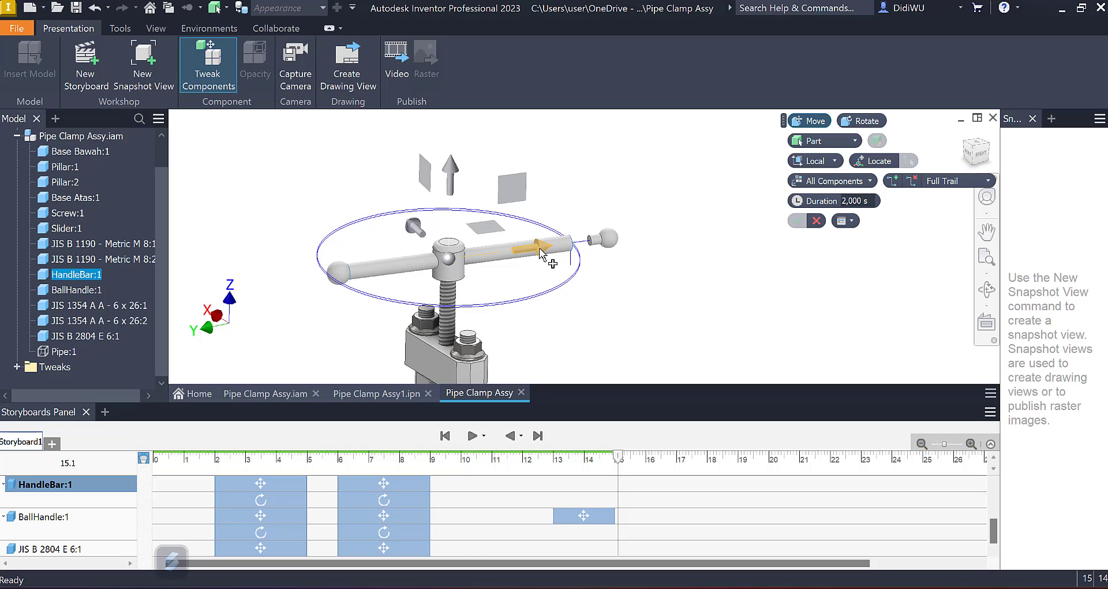
{"action": "left_click_drag", "start_coordinate": [539, 250], "coordinate": [327, 258]}
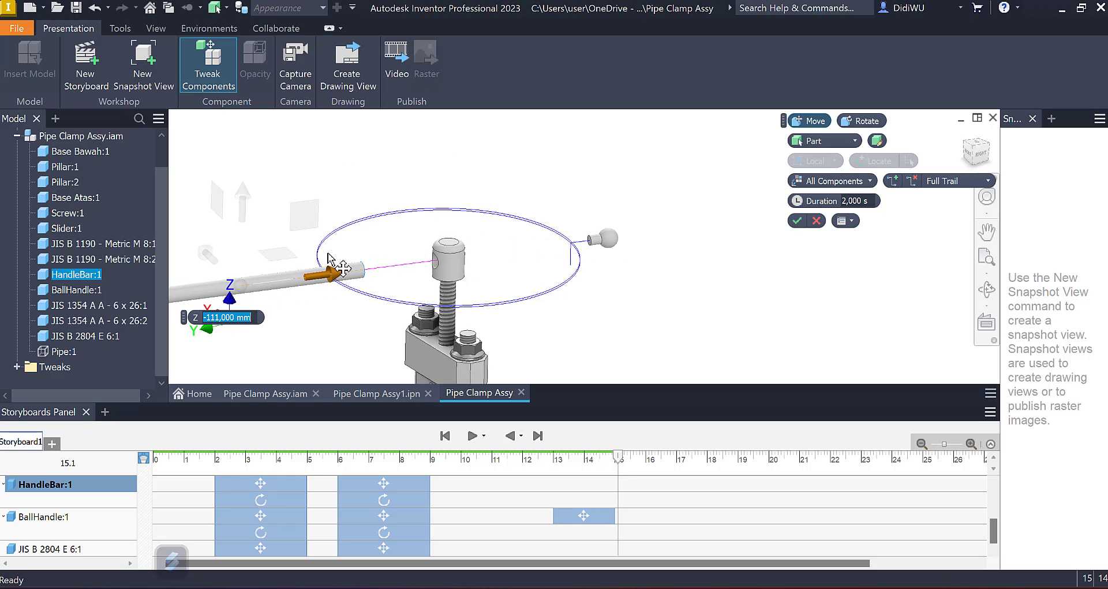
{"action": "left_click", "coordinate": [796, 222]}
{"action": "scroll", "coordinate": [572, 258], "scroll_direction": "up", "scroll_amount": 5}
{"action": "middle_click_drag", "start_coordinate": [591, 263], "coordinate": [595, 226]}
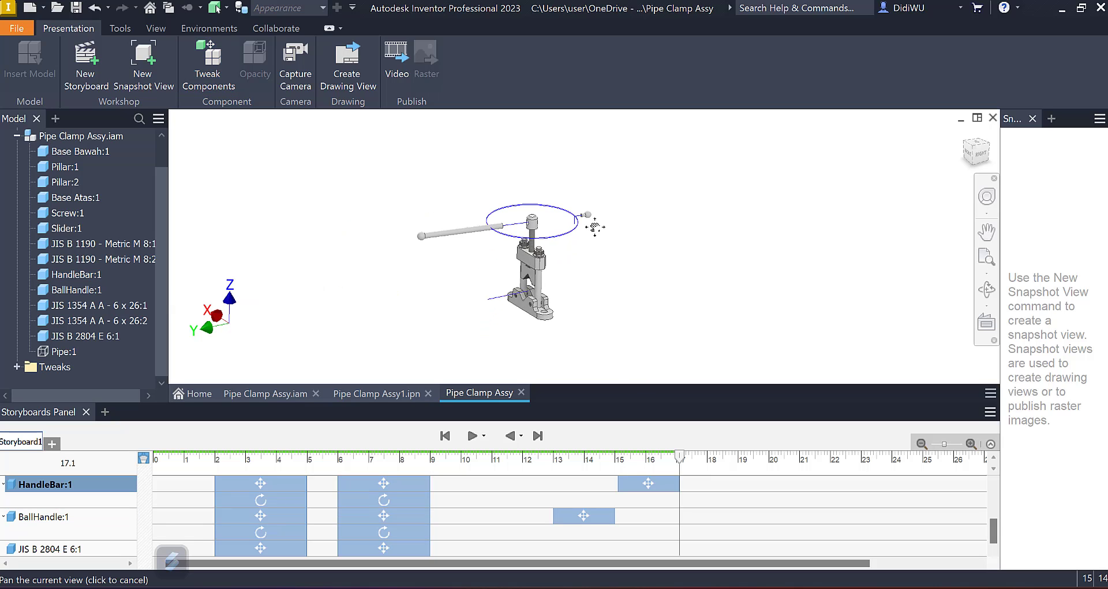
{"action": "scroll", "coordinate": [599, 247], "scroll_direction": "down", "scroll_amount": 5}
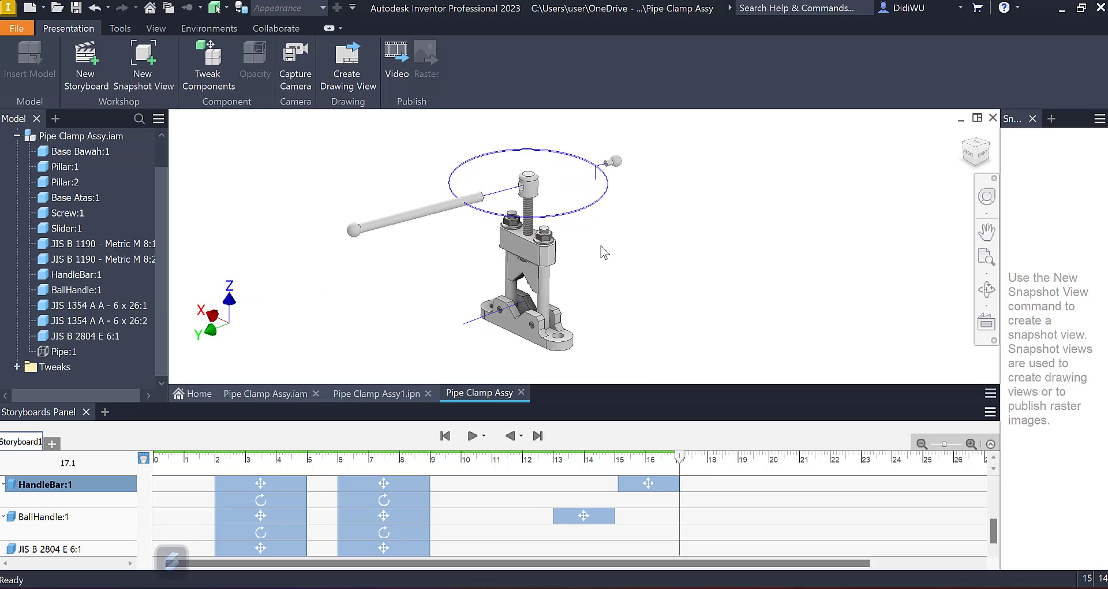
{"action": "scroll", "coordinate": [600, 247], "scroll_direction": "down", "scroll_amount": 1}
{"action": "middle_click_drag", "start_coordinate": [541, 242], "coordinate": [541, 226], "text": "shift"}
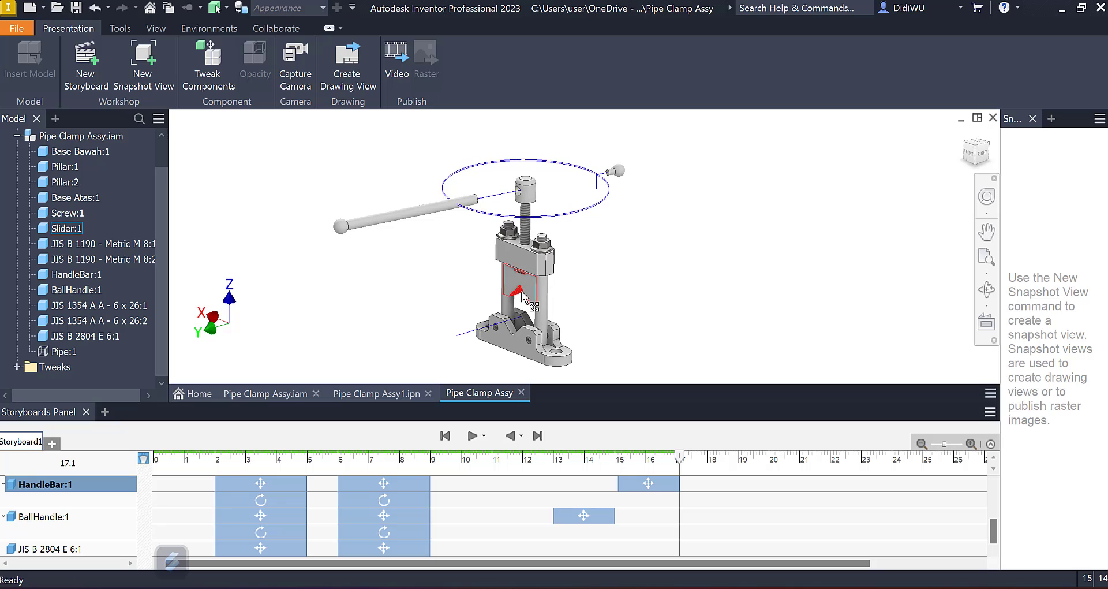
{"action": "scroll", "coordinate": [517, 286], "scroll_direction": "down", "scroll_amount": 5}
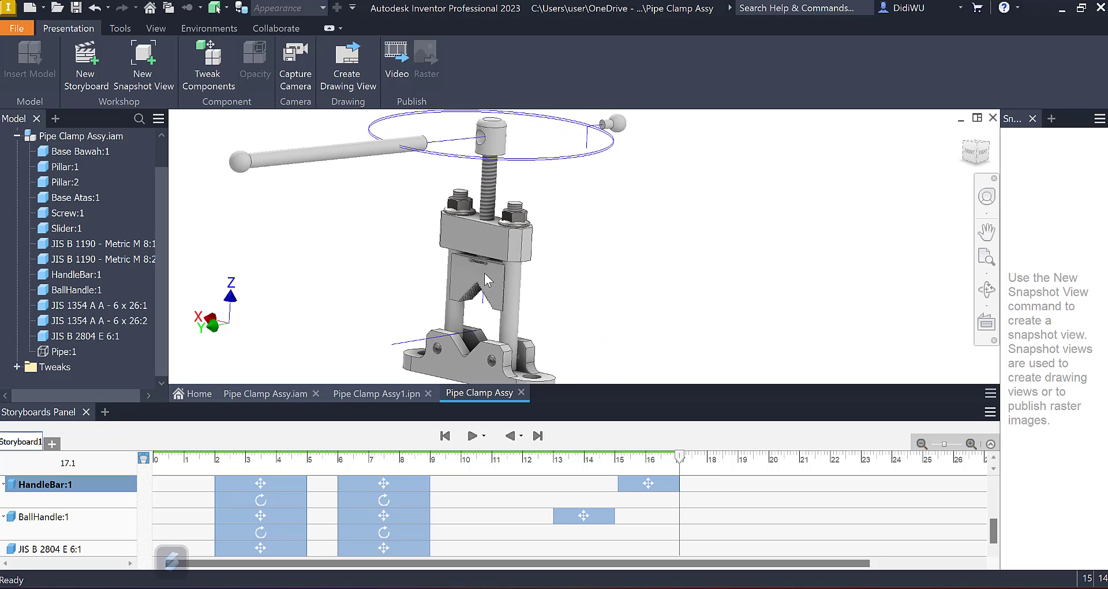
{"action": "scroll", "coordinate": [474, 267], "scroll_direction": "down", "scroll_amount": 5}
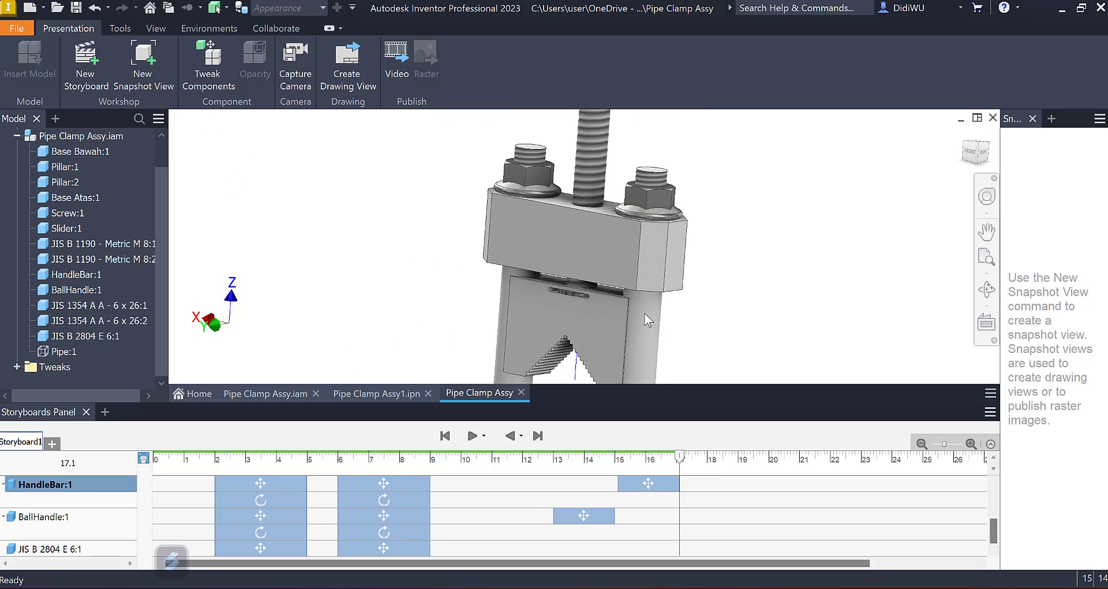
{"action": "middle_click_drag", "start_coordinate": [647, 314], "coordinate": [619, 300], "text": "shift"}
{"action": "scroll", "coordinate": [619, 300], "scroll_direction": "down", "scroll_amount": 3}
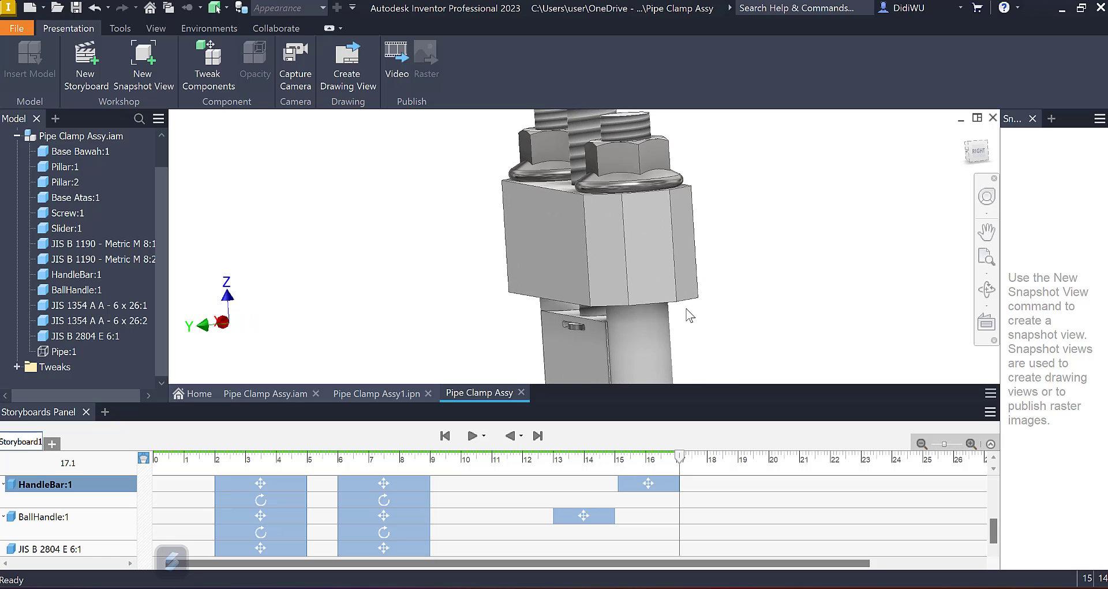
{"action": "middle_click_drag", "start_coordinate": [687, 309], "coordinate": [705, 213], "text": "shift"}
{"action": "scroll", "coordinate": [743, 281], "scroll_direction": "down", "scroll_amount": 2}
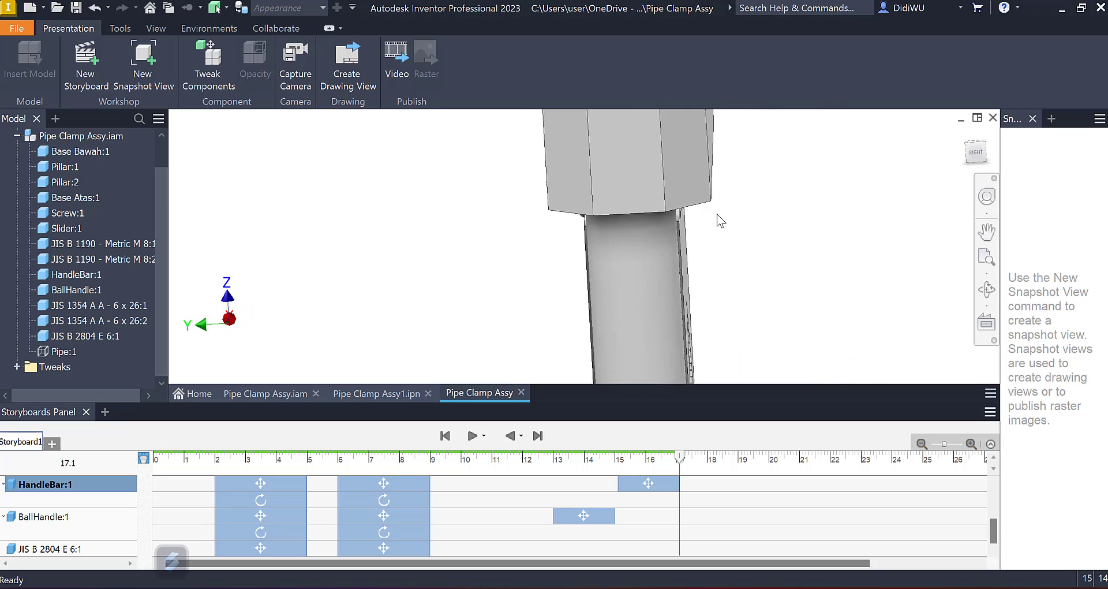
{"action": "left_click", "coordinate": [203, 66]}
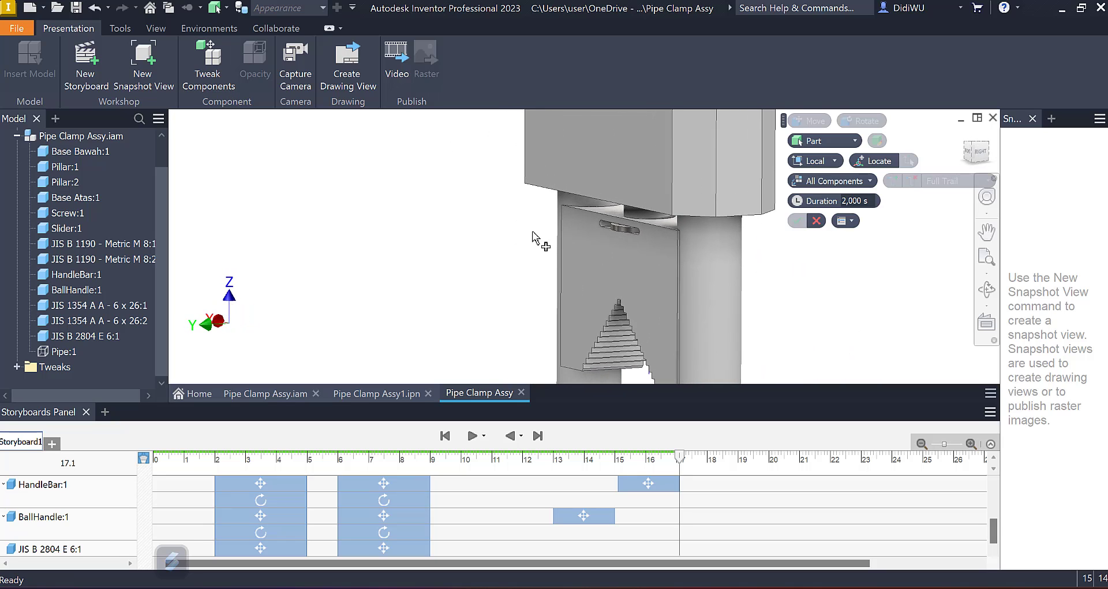
{"action": "left_click", "coordinate": [621, 239]}
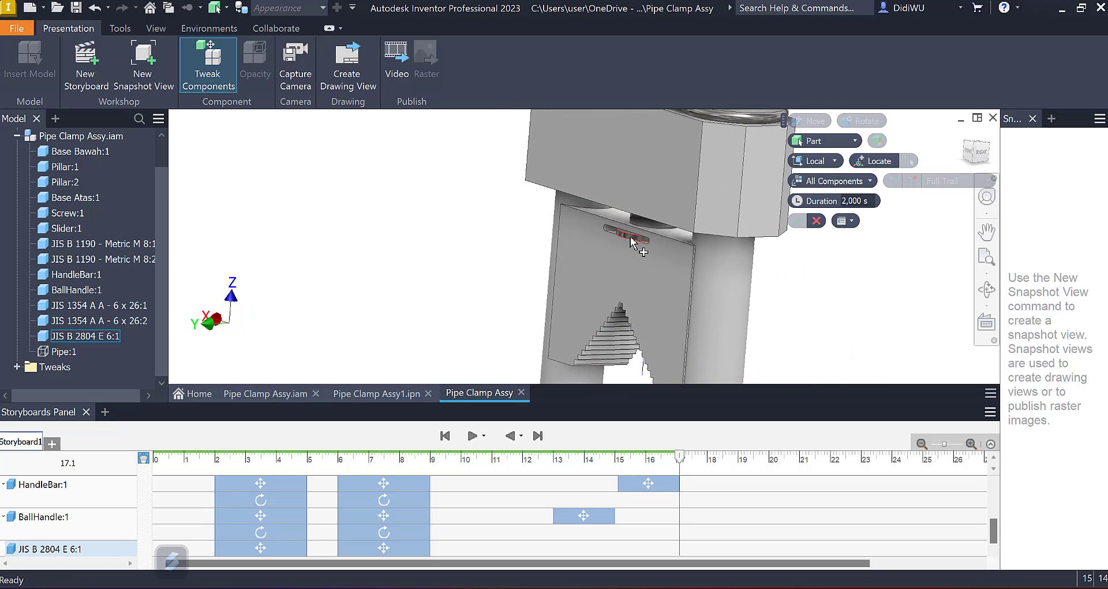
{"action": "left_click", "coordinate": [583, 283]}
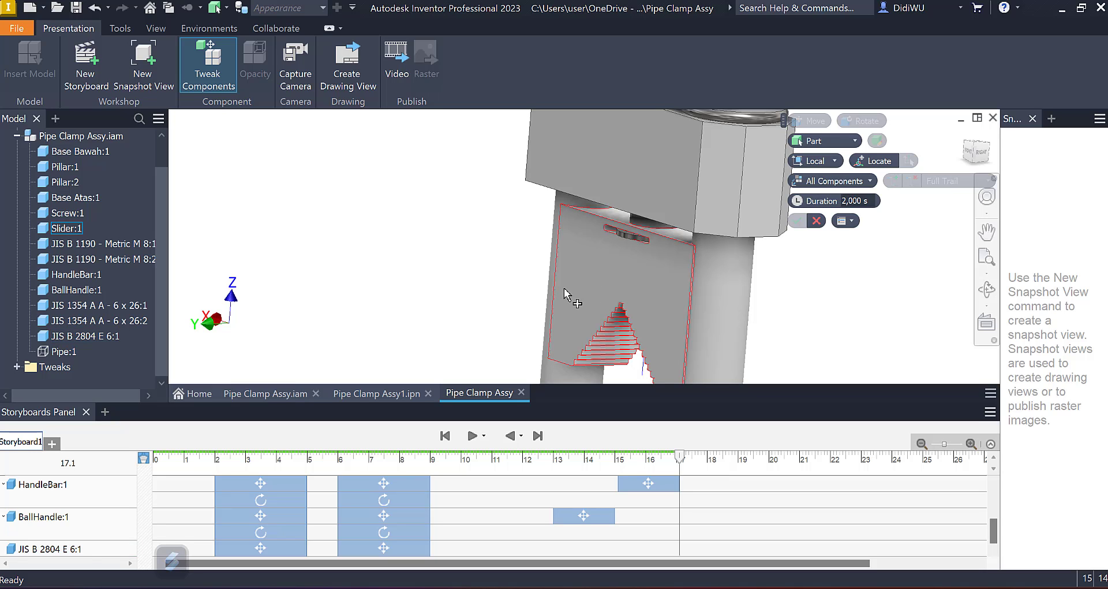
{"action": "key", "text": "Escape"}
{"action": "key", "text": "F6"}
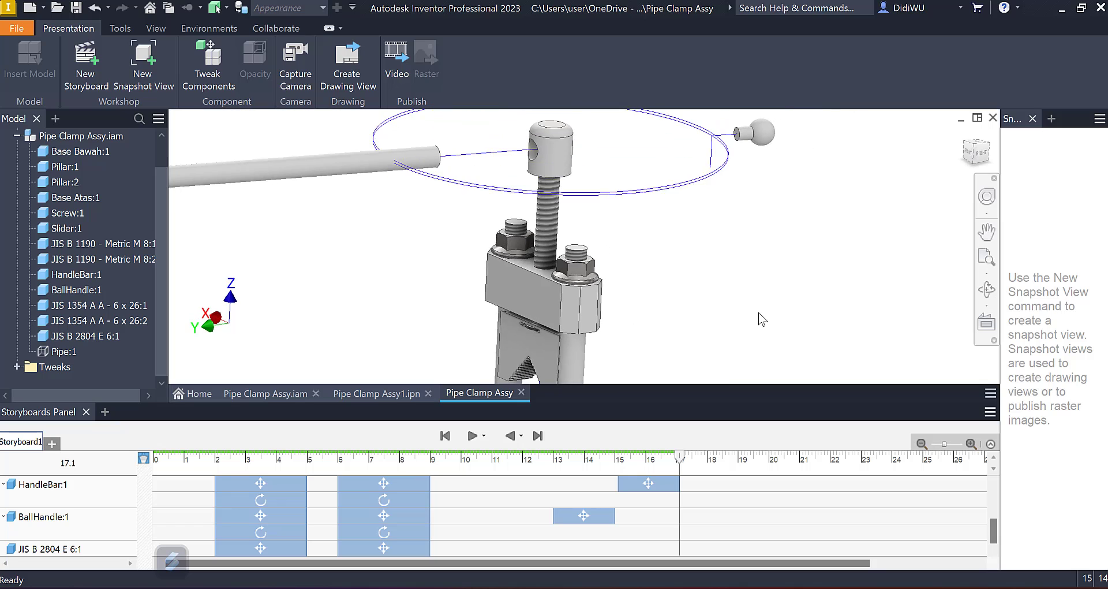
Step: Edit the HandleBar:1 tweak spanning 15.1–17.1 s to include the retaining ring JIS B 2804 E 6:1 in the same 111 mm move
{"action": "left_click", "coordinate": [644, 480]}
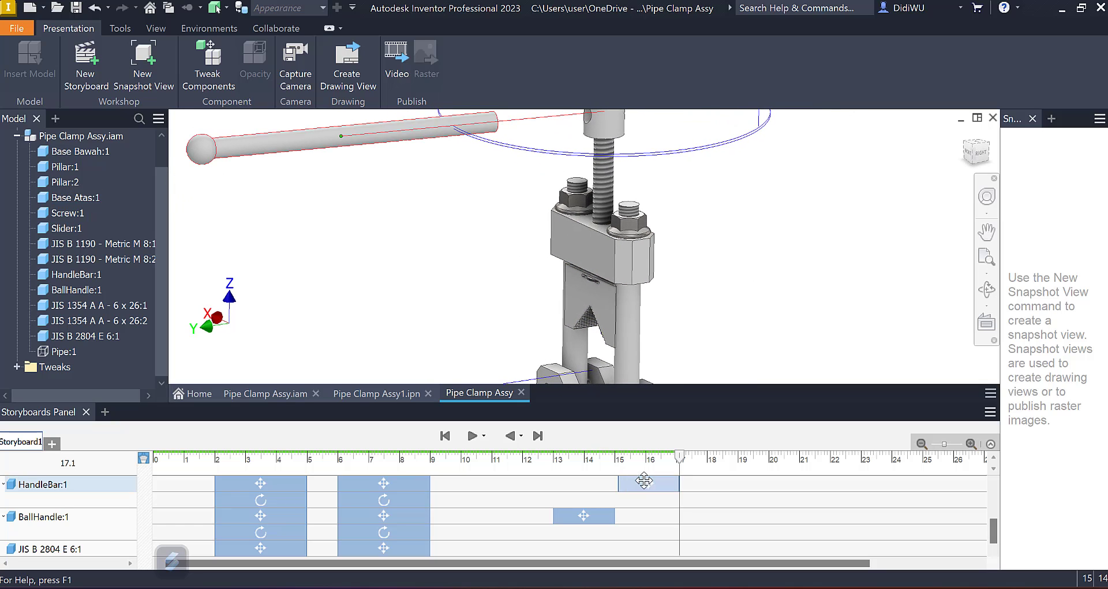
{"action": "scroll", "coordinate": [644, 485], "scroll_direction": "up", "scroll_amount": 1}
{"action": "left_click", "coordinate": [651, 506]}
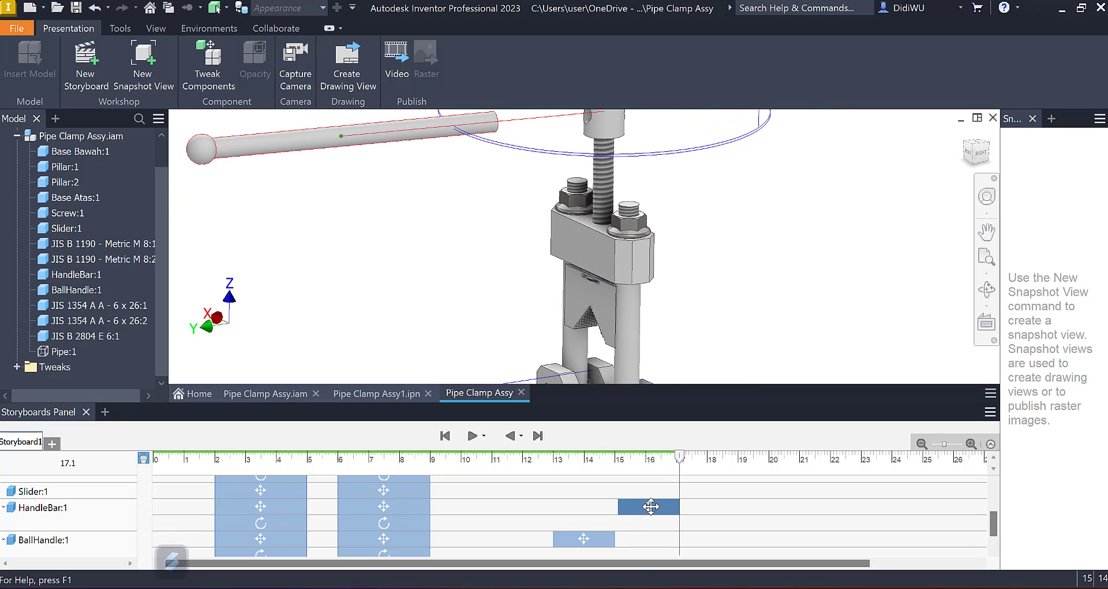
{"action": "right_click", "coordinate": [651, 506]}
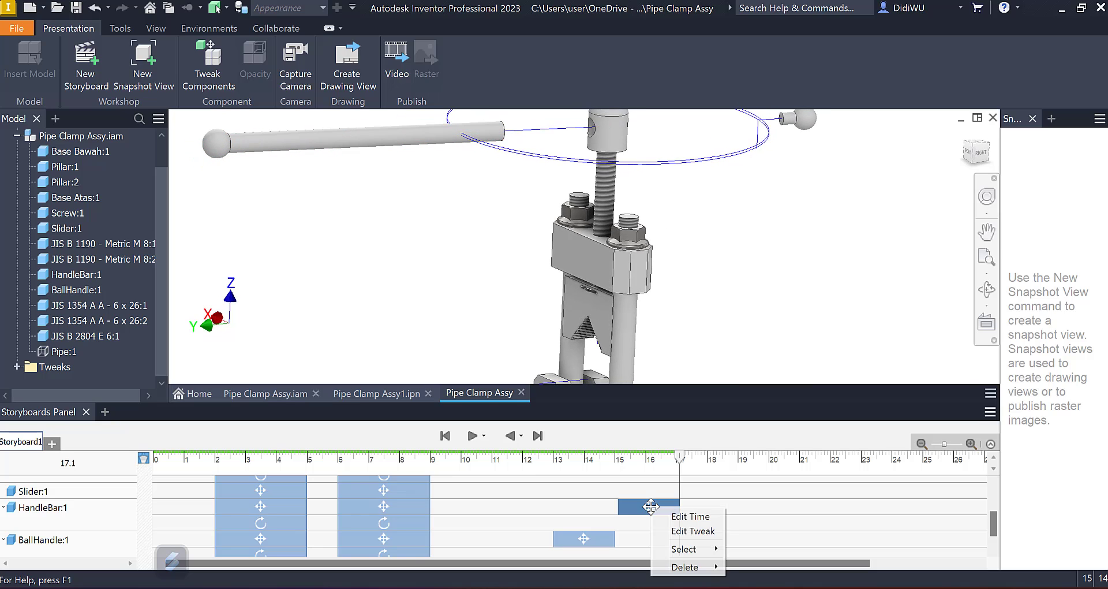
{"action": "left_click", "coordinate": [673, 531]}
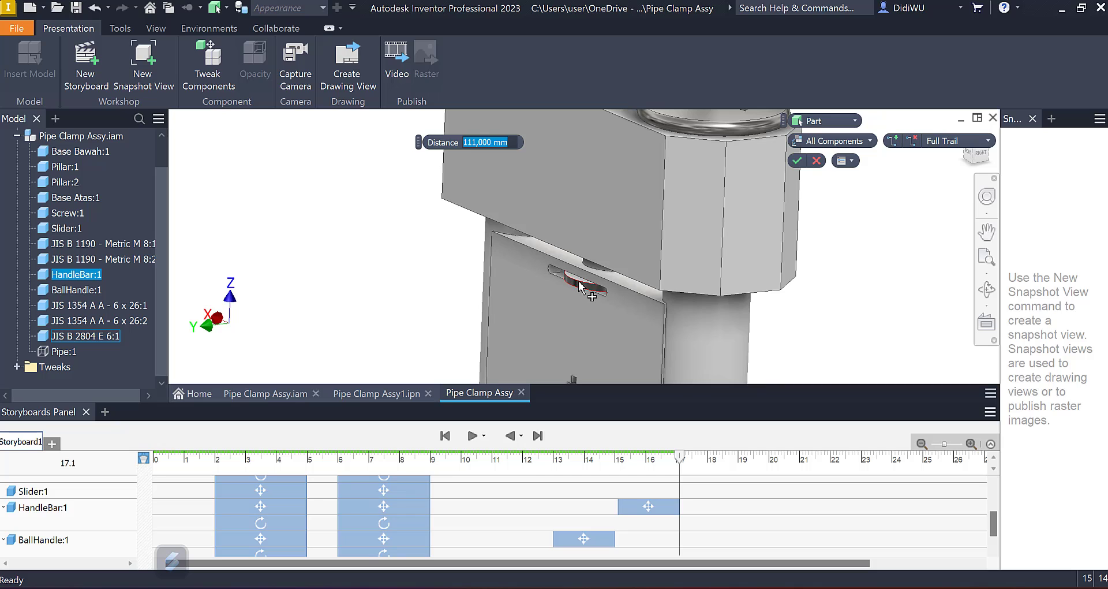
{"action": "left_click", "coordinate": [110, 339], "text": "ctrl"}
{"action": "scroll", "coordinate": [476, 265], "scroll_direction": "down", "scroll_amount": 6}
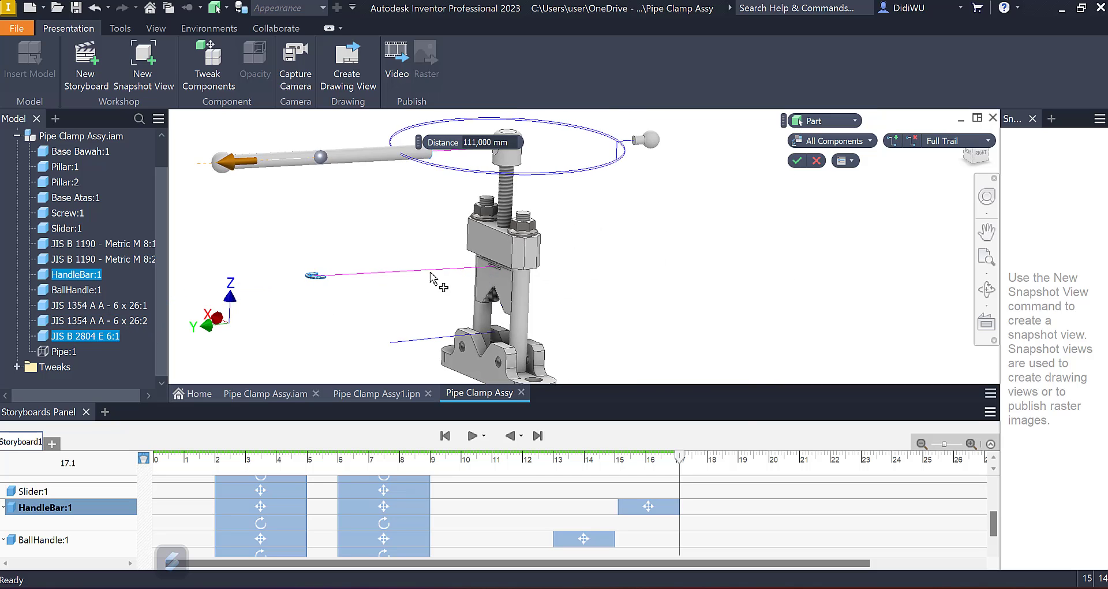
{"action": "left_click", "coordinate": [797, 161]}
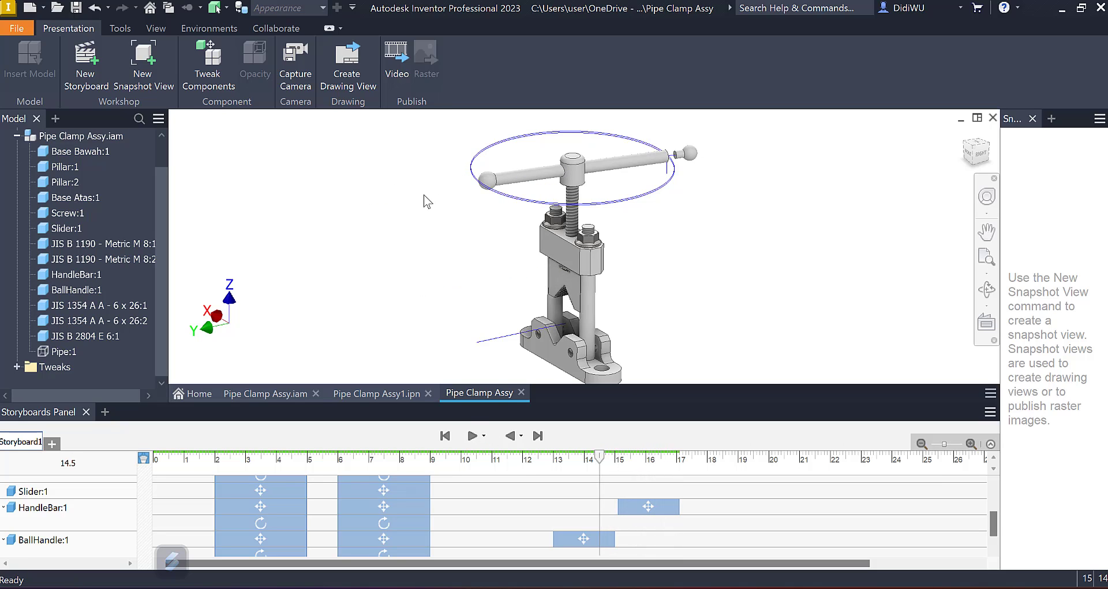
Step: Tweak Screw:1 at 17.1 s with a 34 mm upward move along Y, out of the upper base, lasting 2 s
{"action": "left_click", "coordinate": [682, 459]}
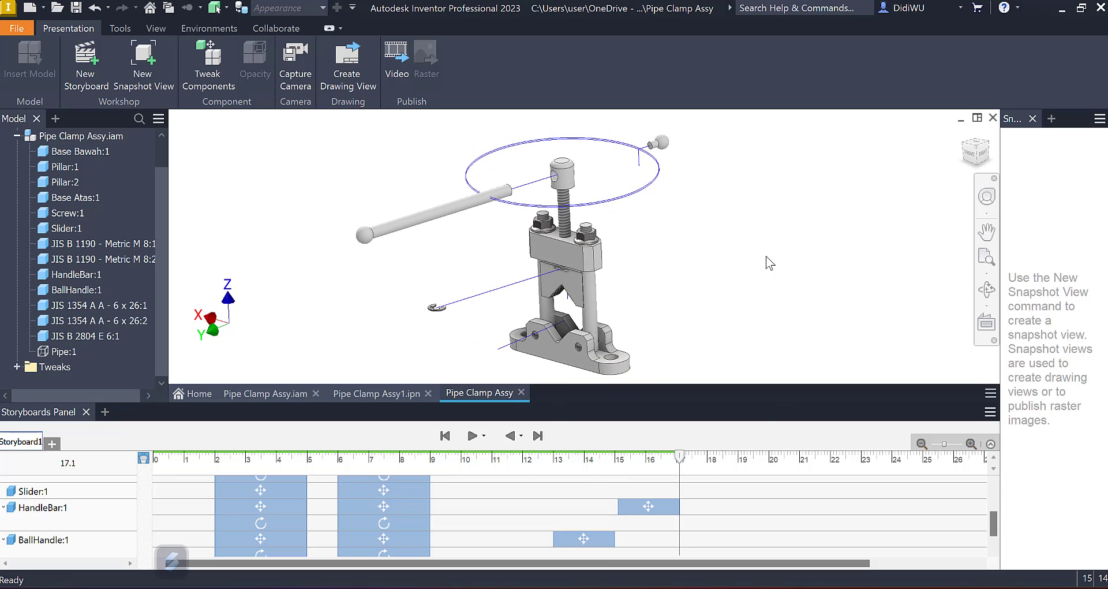
{"action": "key", "text": "t"}
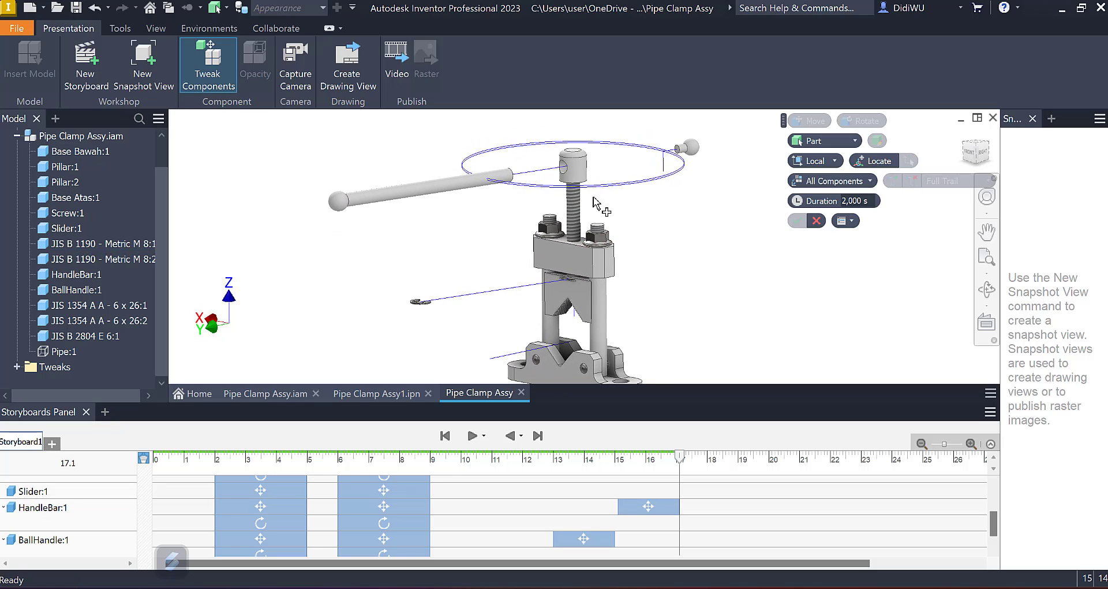
{"action": "left_click", "coordinate": [577, 204]}
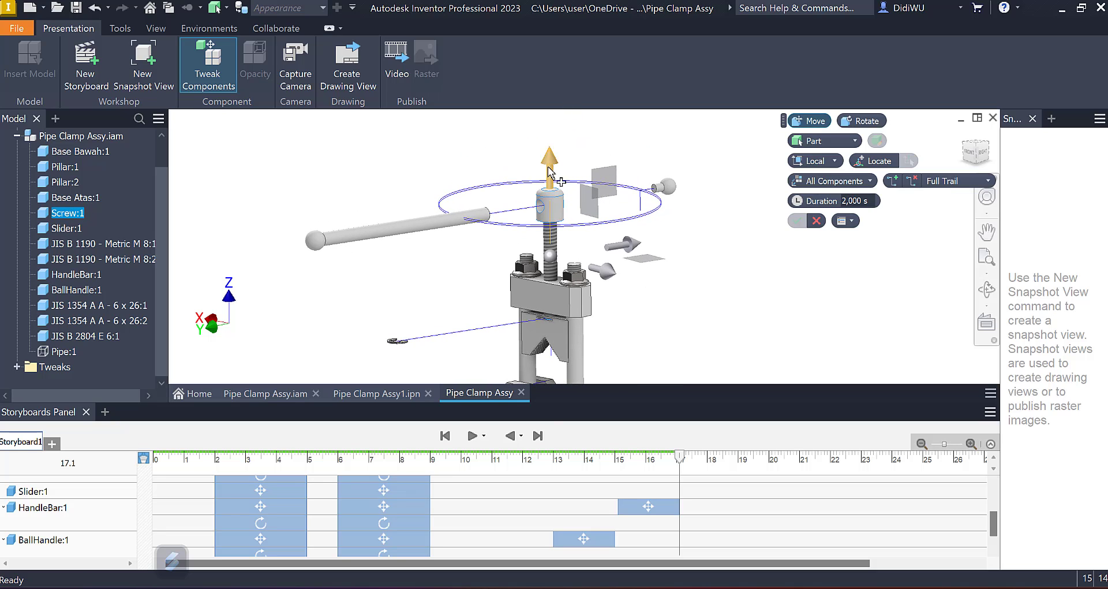
{"action": "left_click_drag", "start_coordinate": [548, 167], "coordinate": [548, 111]}
{"action": "middle_click_drag", "start_coordinate": [695, 183], "coordinate": [703, 198], "text": "shift"}
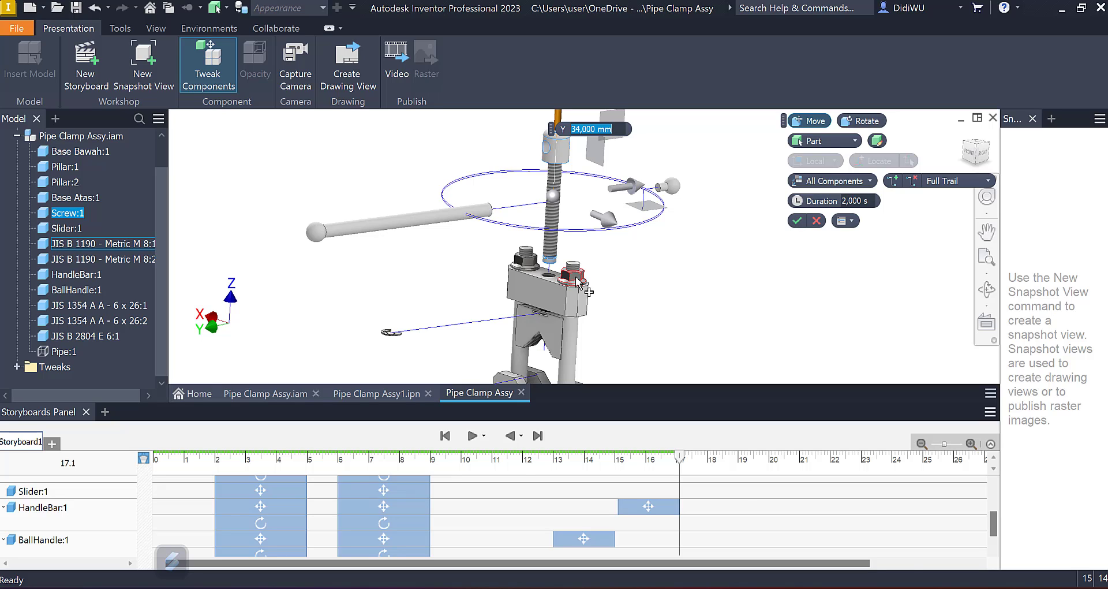
{"action": "key", "text": "Return"}
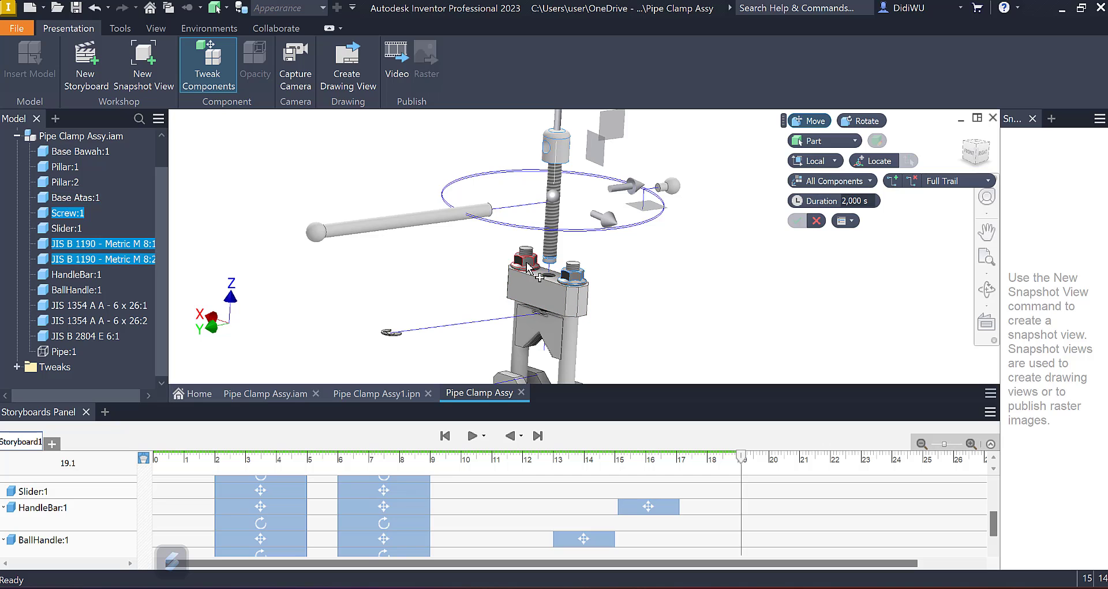
Step: Add both JIS B 1190 - Metric M 8 nuts to the selected Screw:1 and move them 27.5 mm along Y at 19.1 s for 2 s
{"action": "scroll", "coordinate": [680, 260], "scroll_direction": "down", "scroll_amount": 3}
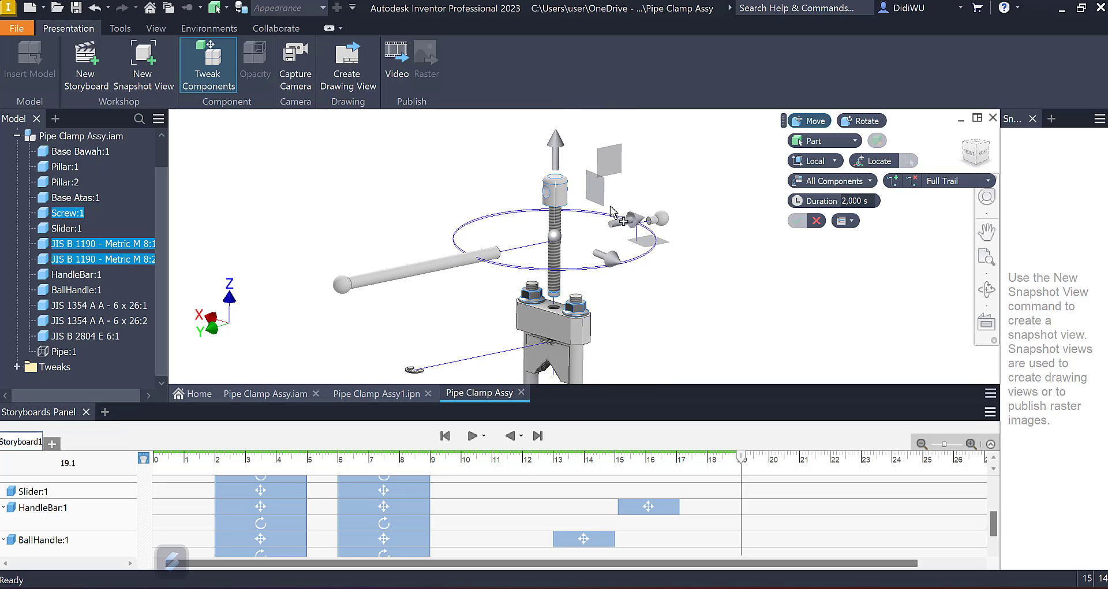
{"action": "left_click_drag", "start_coordinate": [561, 161], "coordinate": [553, 115]}
{"action": "middle_click_drag", "start_coordinate": [614, 238], "coordinate": [614, 278], "text": "shift"}
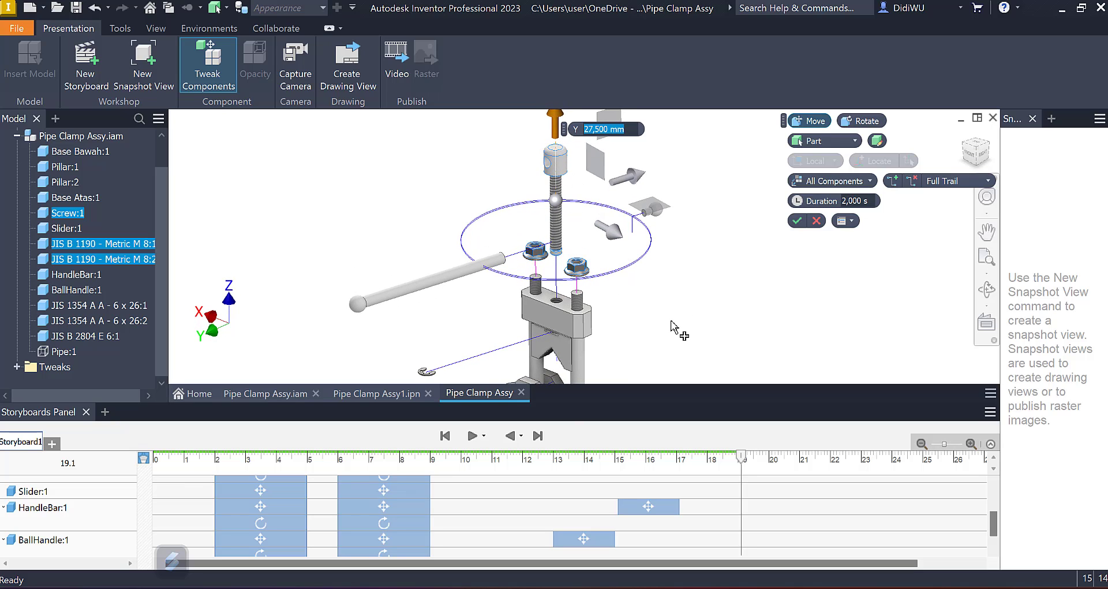
{"action": "key", "text": "Return"}
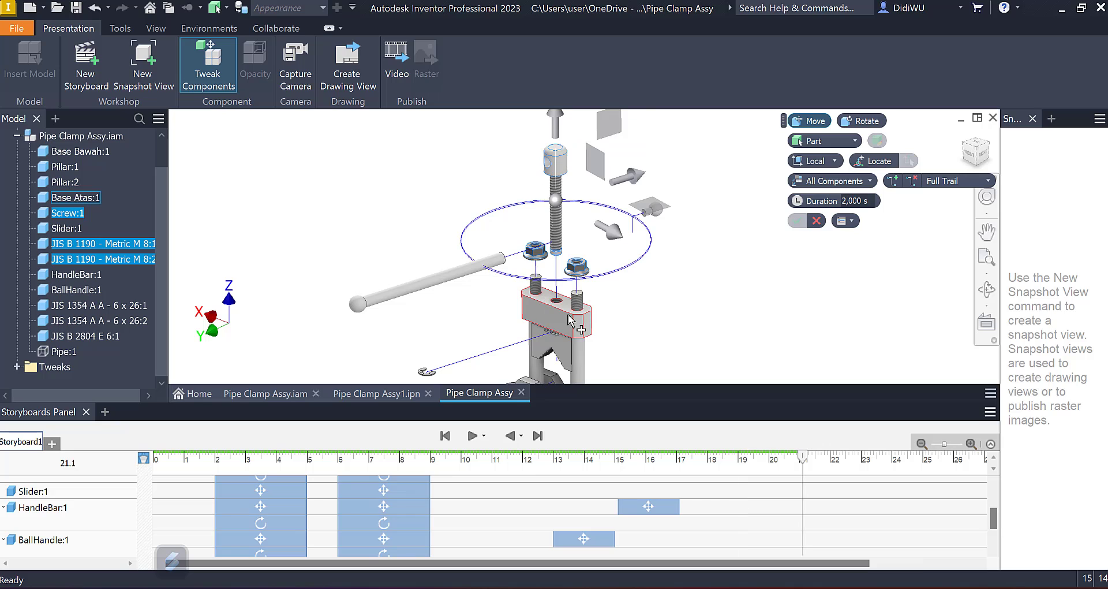
Step: Add Base Atas:1 to the selected screw and nuts and move them all 38 mm along Y at 21.1 s for 2 s
{"action": "middle_click_drag", "start_coordinate": [631, 255], "coordinate": [563, 153], "text": "shift"}
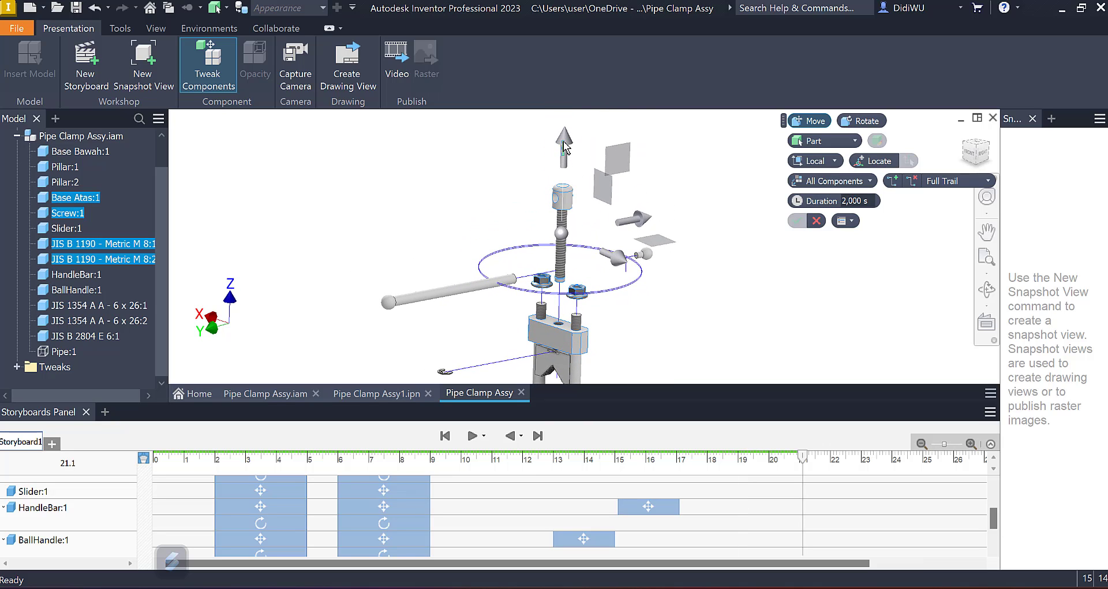
{"action": "left_click_drag", "start_coordinate": [567, 130], "coordinate": [569, 100]}
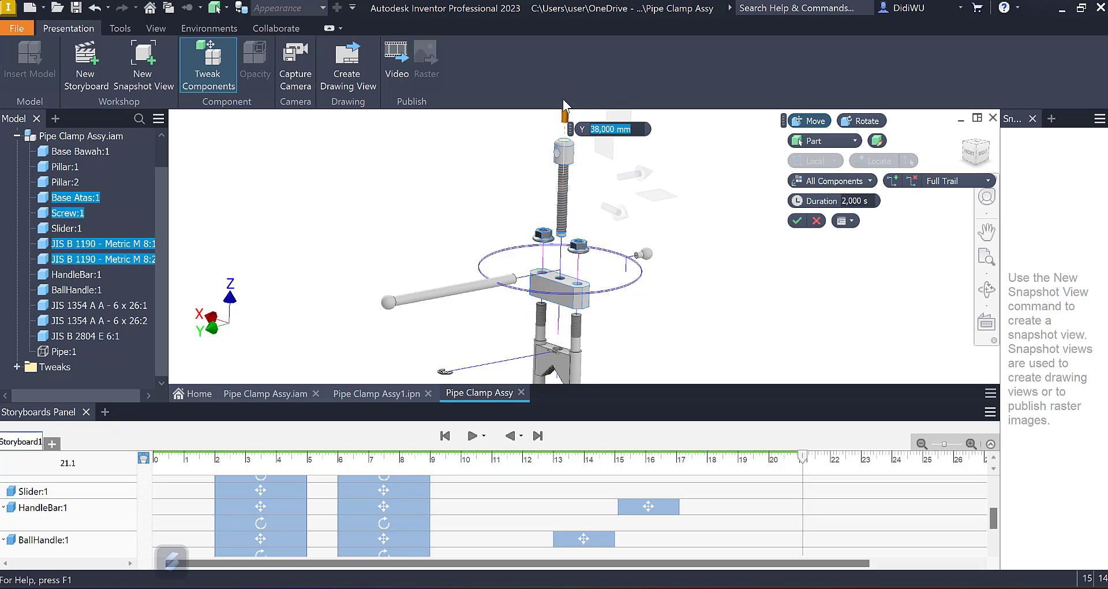
{"action": "middle_click_drag", "start_coordinate": [668, 203], "coordinate": [691, 172], "text": "shift"}
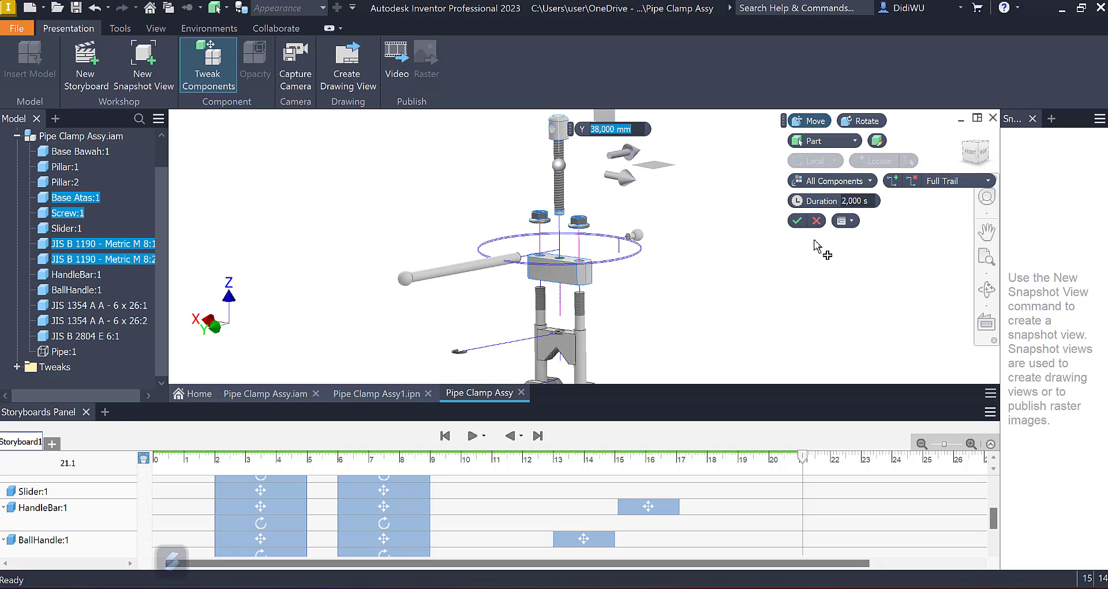
{"action": "left_click", "coordinate": [796, 221]}
Step: Scrub the timeline back to about 16.7 s to check the screw, nut and upper base moves, and return to 23.1 s
{"action": "scroll", "coordinate": [795, 514], "scroll_direction": "down", "scroll_amount": 3}
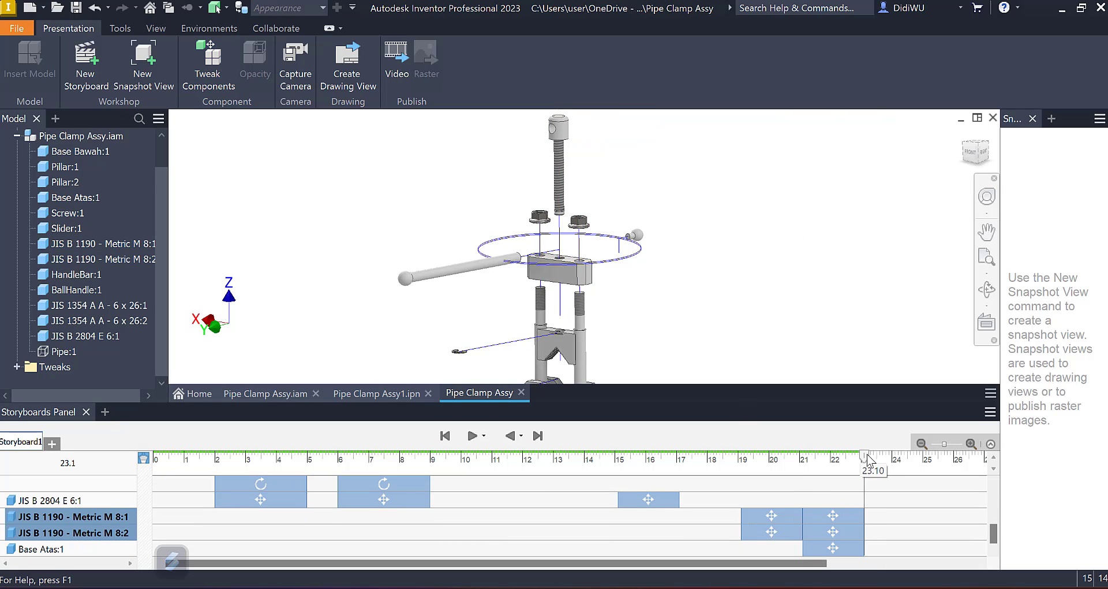
{"action": "left_click_drag", "start_coordinate": [795, 463], "coordinate": [667, 462]}
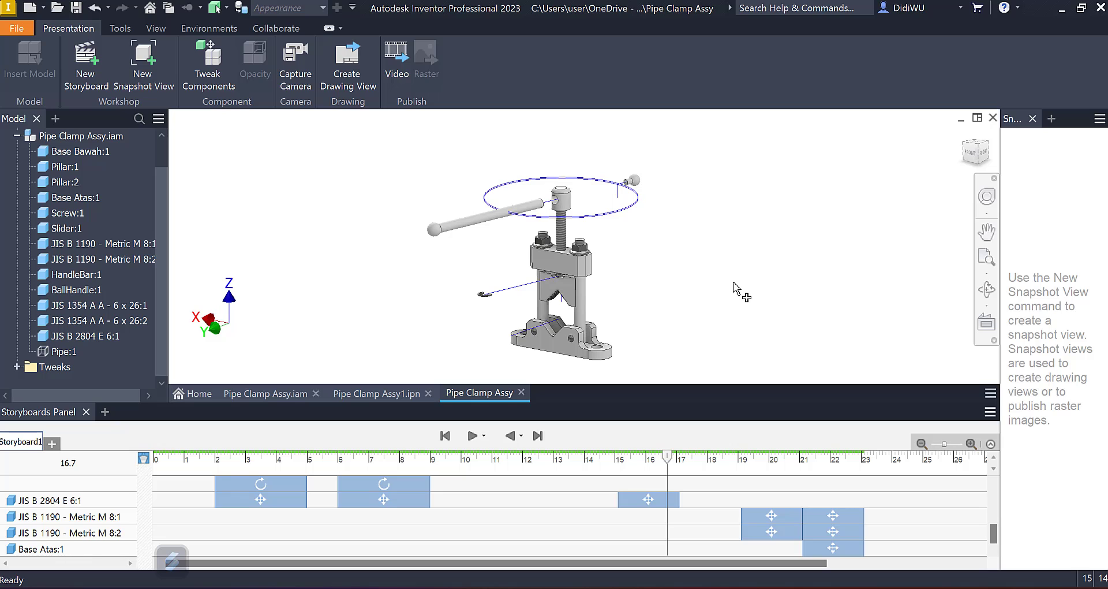
{"action": "left_click", "coordinate": [864, 461]}
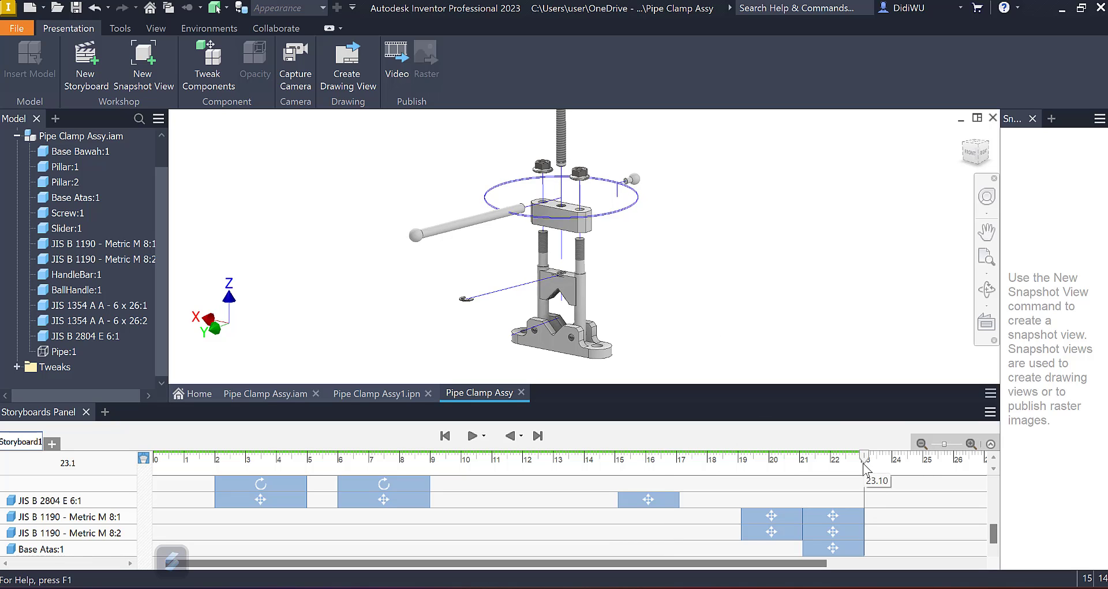
Step: Tweak both JIS 1354 A A - 6 x 26 pins at 23.1 s with a -48.5 mm move along X, out of Base Bawah:1
{"action": "middle_click_drag", "start_coordinate": [562, 279], "coordinate": [567, 273], "text": "shift"}
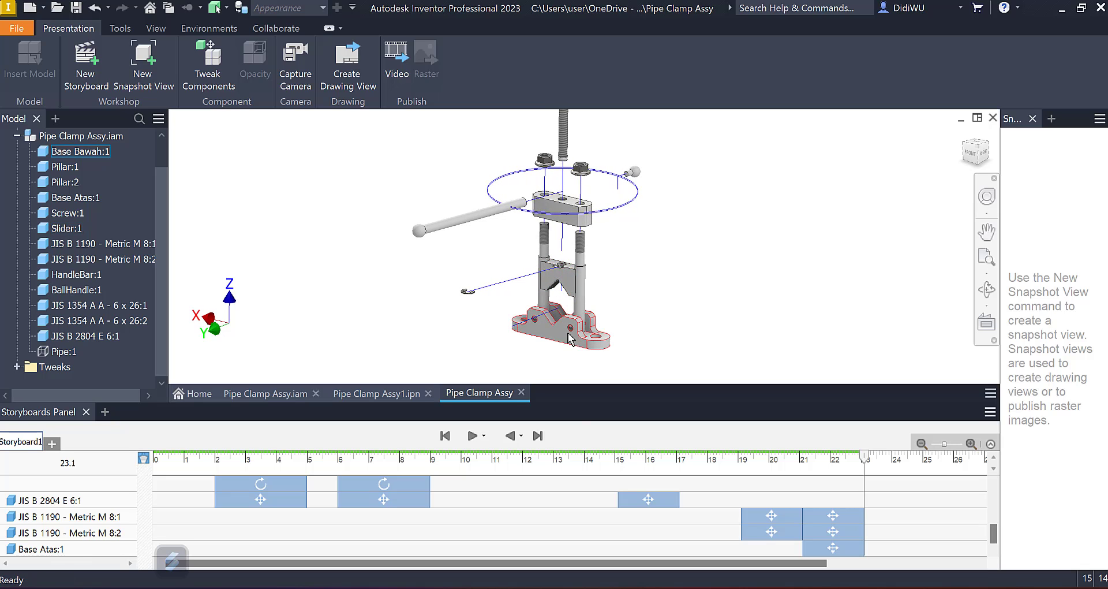
{"action": "scroll", "coordinate": [572, 337], "scroll_direction": "down", "scroll_amount": 5}
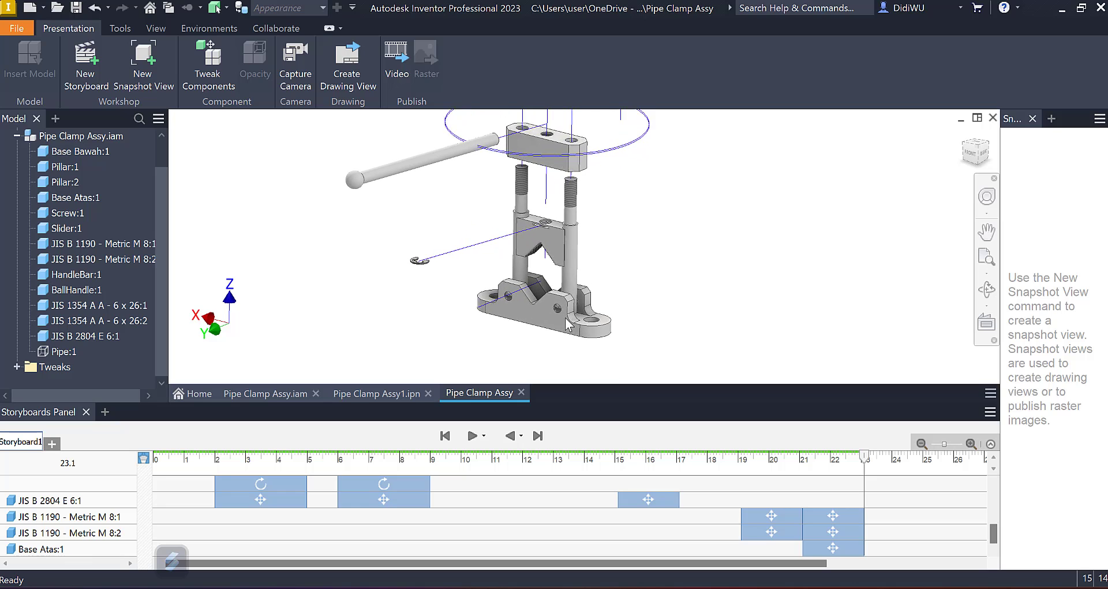
{"action": "scroll", "coordinate": [569, 323], "scroll_direction": "down", "scroll_amount": 4}
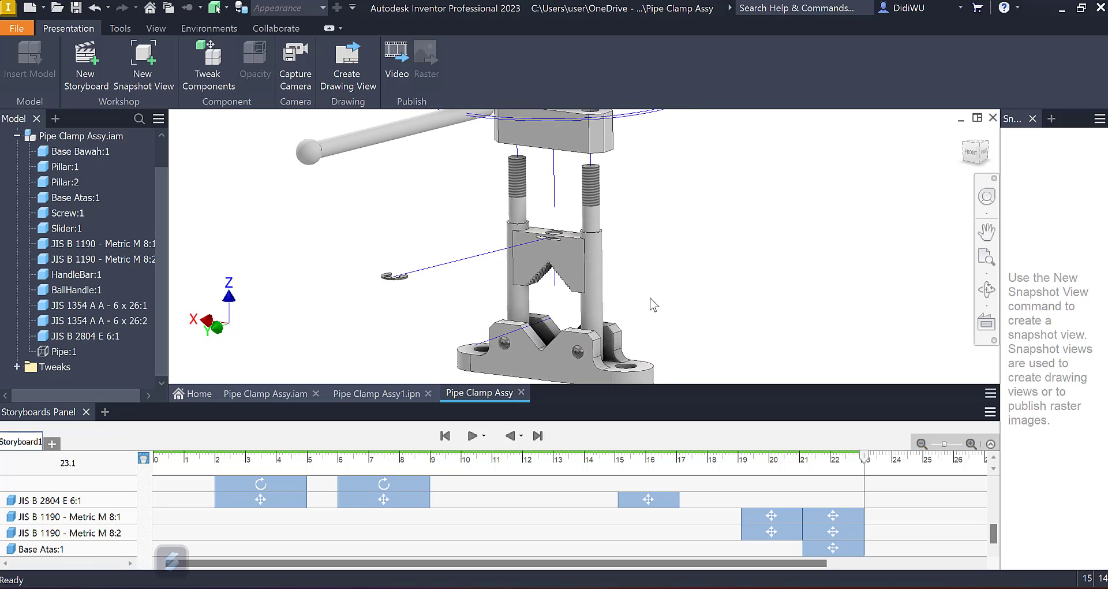
{"action": "middle_click_drag", "start_coordinate": [582, 364], "coordinate": [581, 326], "text": "shift"}
{"action": "left_click", "coordinate": [199, 56]}
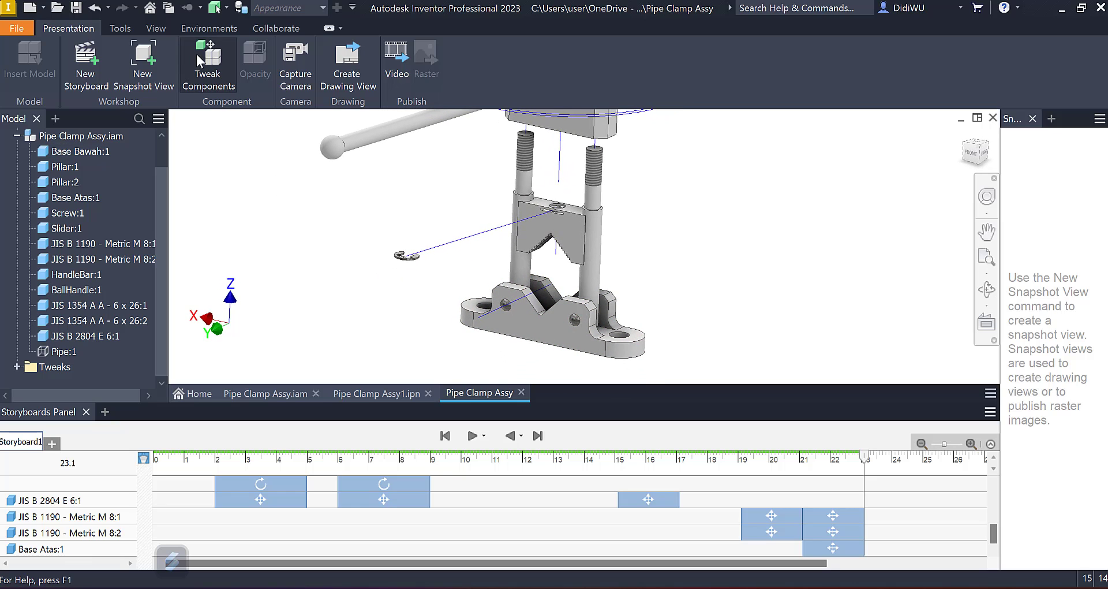
{"action": "middle_click_drag", "start_coordinate": [750, 338], "coordinate": [518, 333], "text": "shift"}
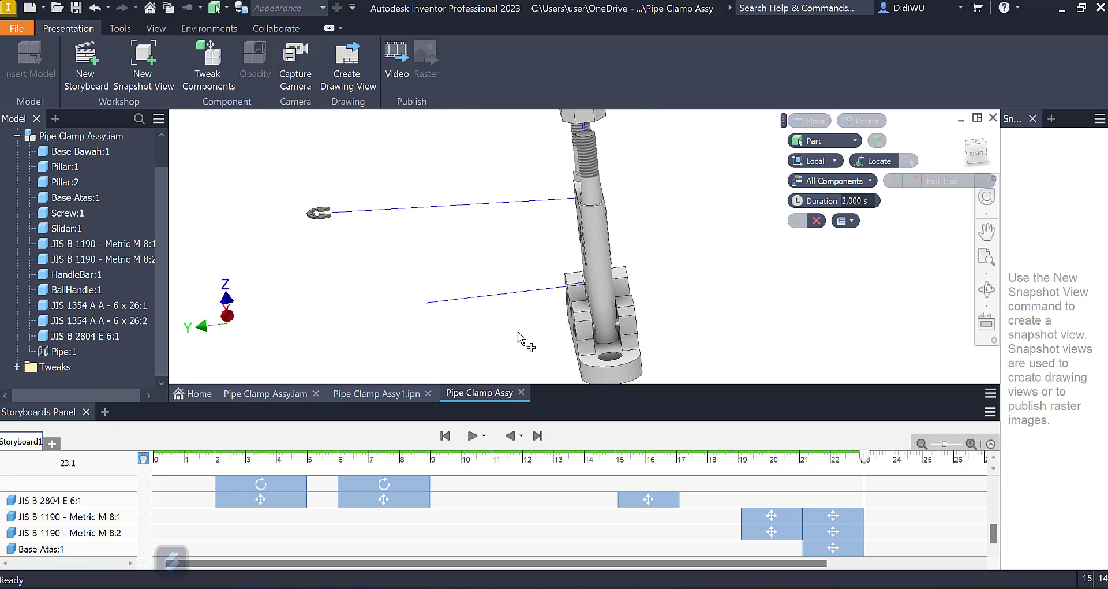
{"action": "left_click", "coordinate": [126, 306]}
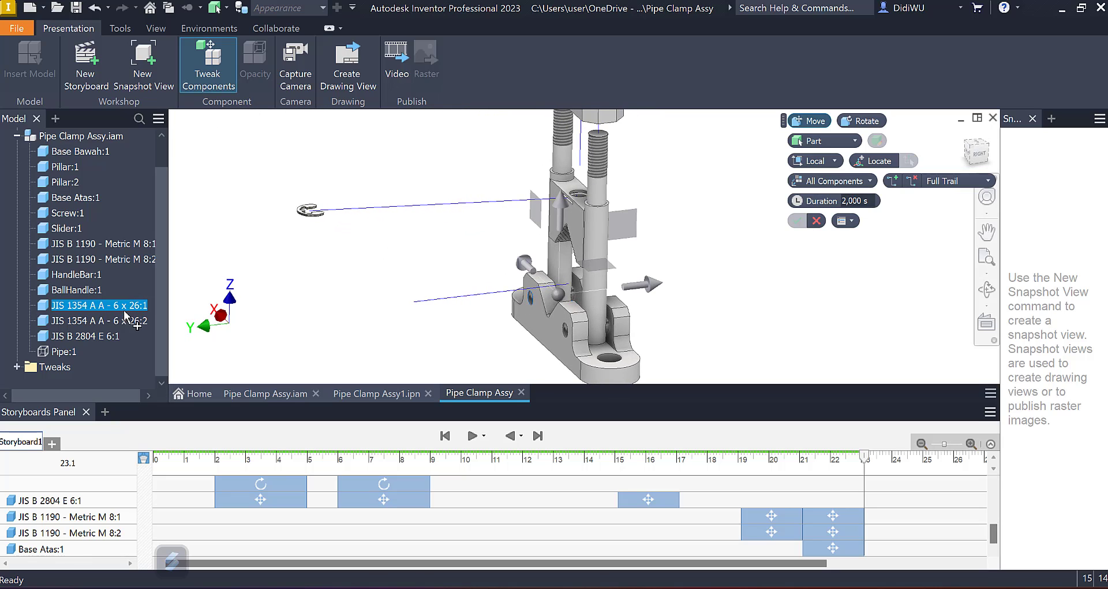
{"action": "middle_click_drag", "start_coordinate": [680, 306], "coordinate": [621, 261], "text": "shift"}
{"action": "left_click_drag", "start_coordinate": [613, 260], "coordinate": [536, 291]}
{"action": "middle_click_drag", "start_coordinate": [705, 303], "coordinate": [700, 280], "text": "shift"}
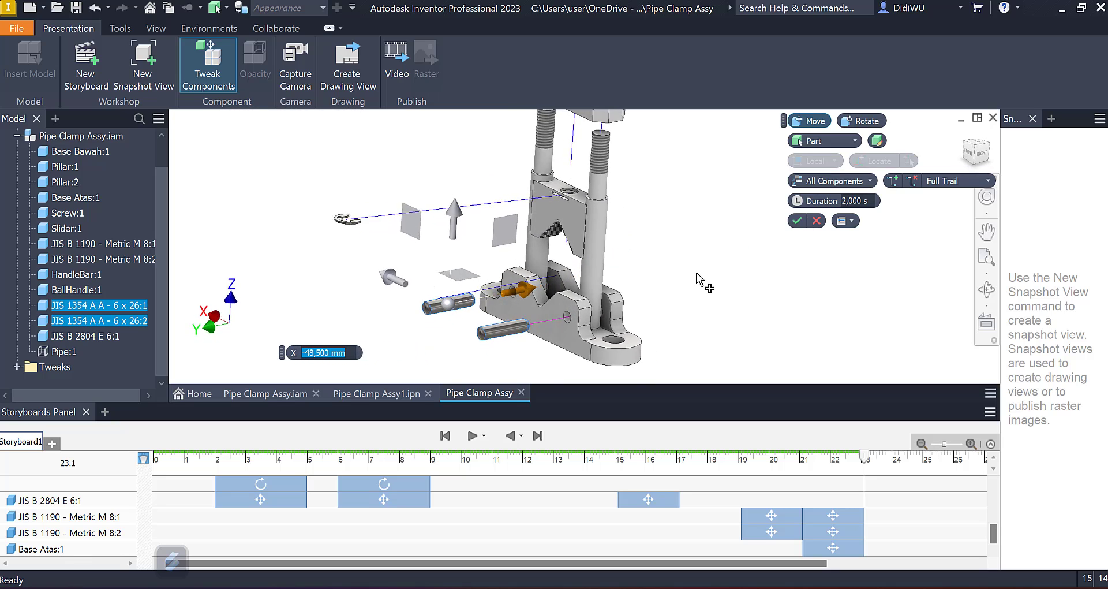
{"action": "scroll", "coordinate": [700, 279], "scroll_direction": "up", "scroll_amount": 2}
{"action": "left_click", "coordinate": [797, 220]}
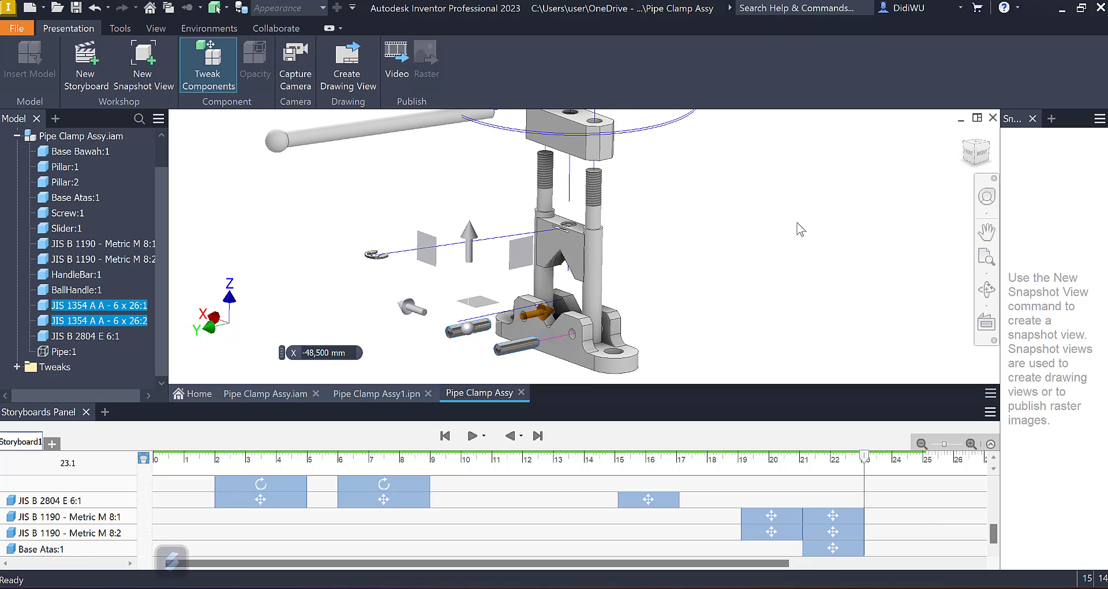
Step: Finish the pin tweak, and tweak Pillar:2 at 25.1 s with a -49.5 mm move along X for 2 s
{"action": "middle_click_drag", "start_coordinate": [798, 230], "coordinate": [606, 298], "text": "shift"}
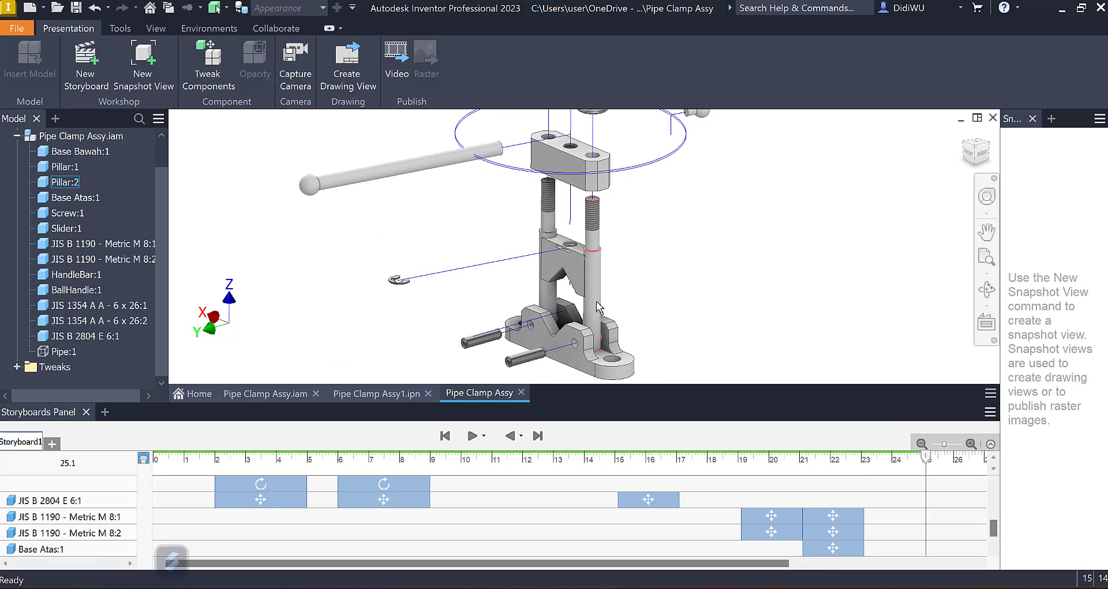
{"action": "left_click", "coordinate": [207, 66]}
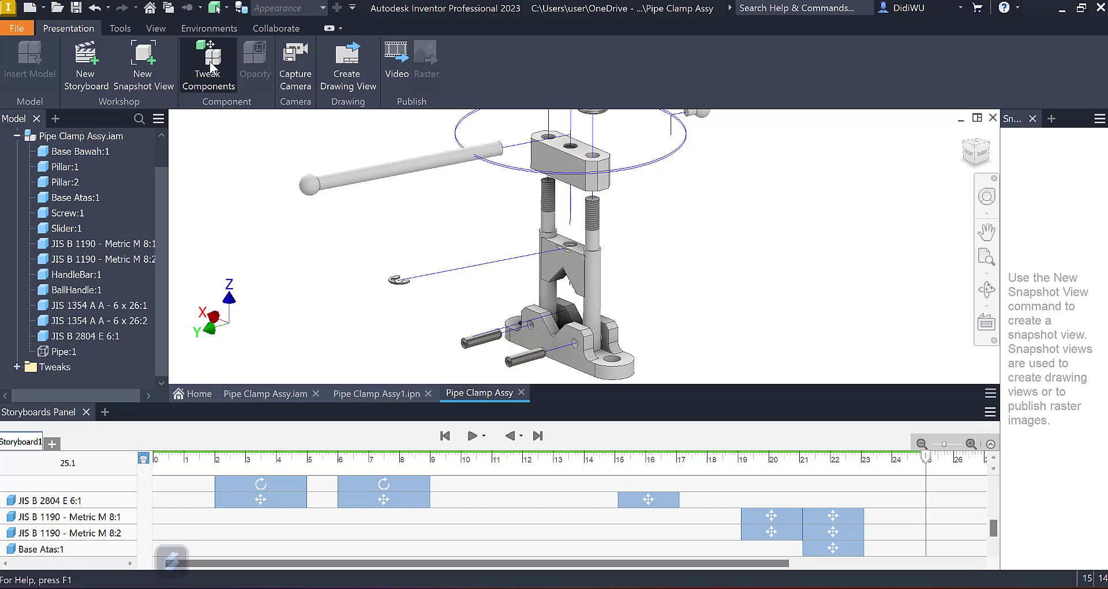
{"action": "left_click", "coordinate": [597, 268]}
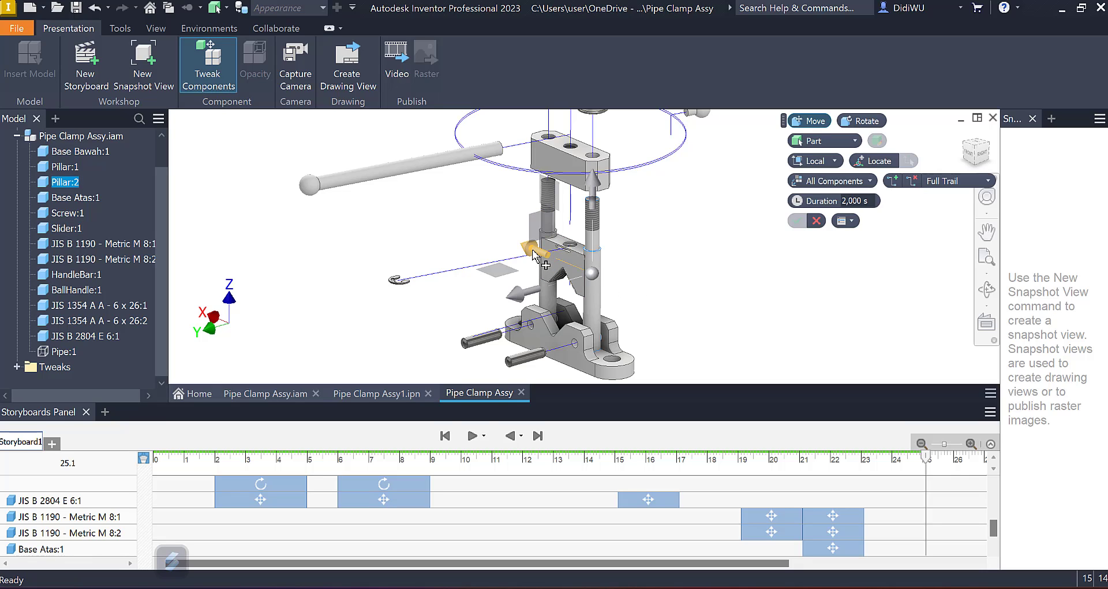
{"action": "left_click_drag", "start_coordinate": [539, 254], "coordinate": [586, 286]}
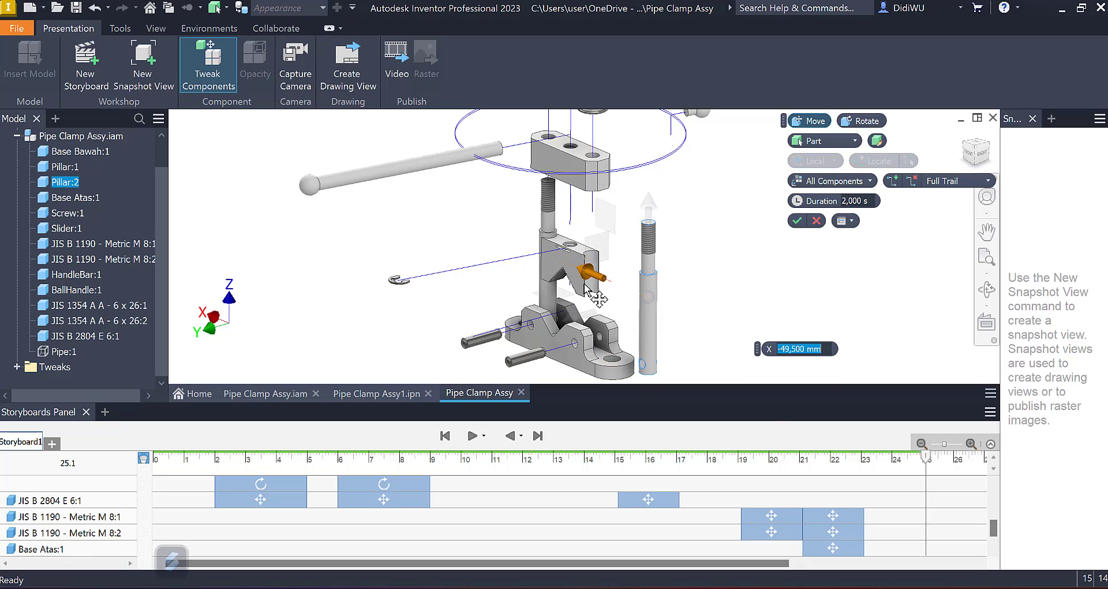
{"action": "left_click", "coordinate": [797, 221]}
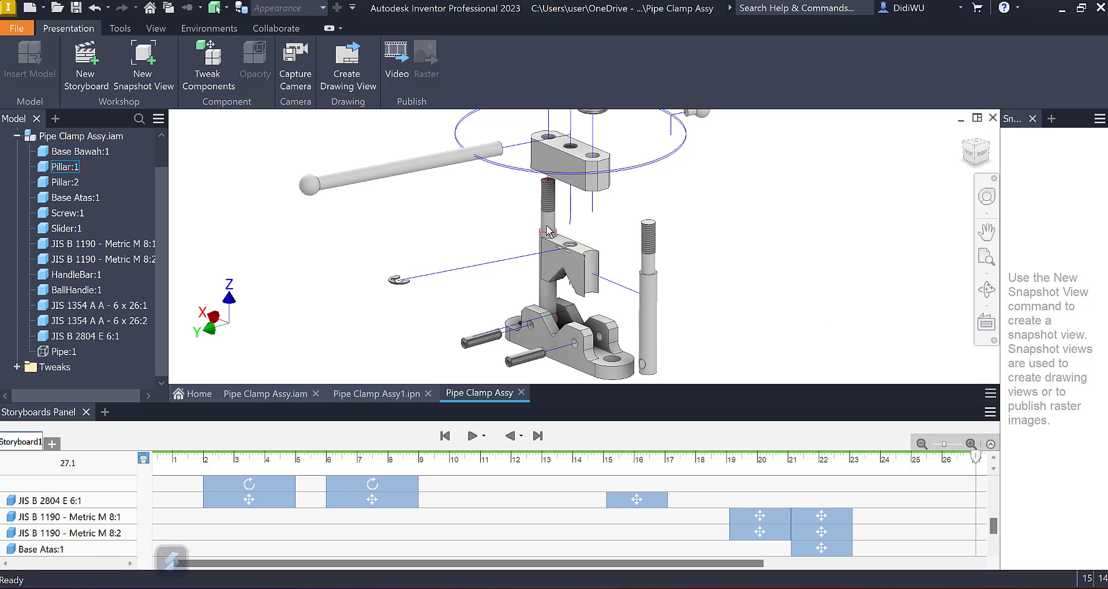
Step: Tweak Pillar:1 at 27.1 s with a 2 s move out of the base, in the direction opposite to Pillar:2
{"action": "left_click", "coordinate": [217, 76]}
{"action": "left_click", "coordinate": [552, 219]}
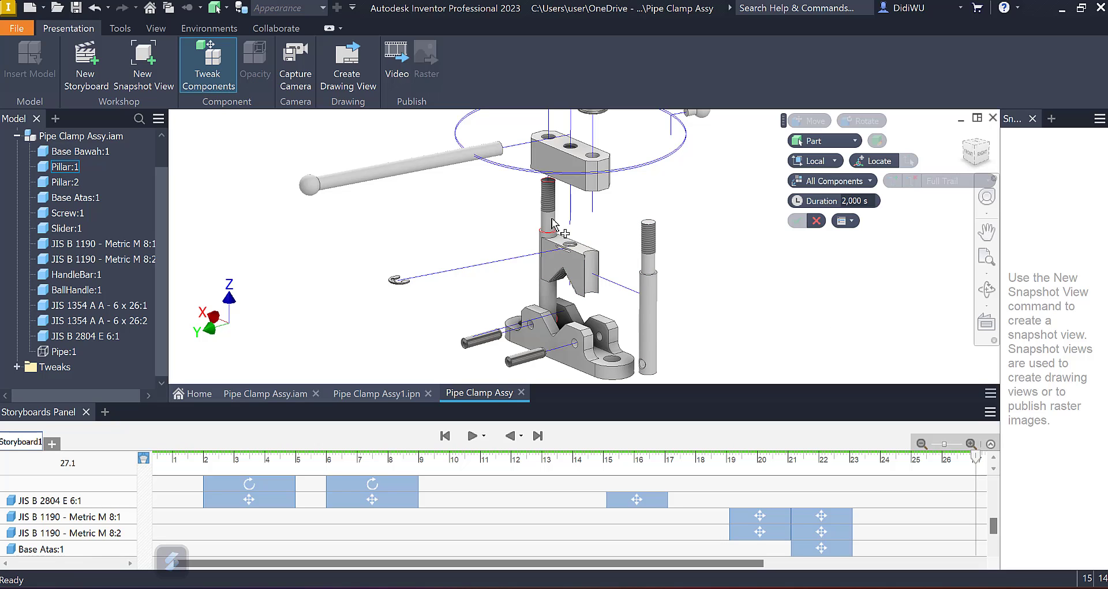
{"action": "left_click_drag", "start_coordinate": [495, 240], "coordinate": [433, 225]}
{"action": "left_click", "coordinate": [797, 221]}
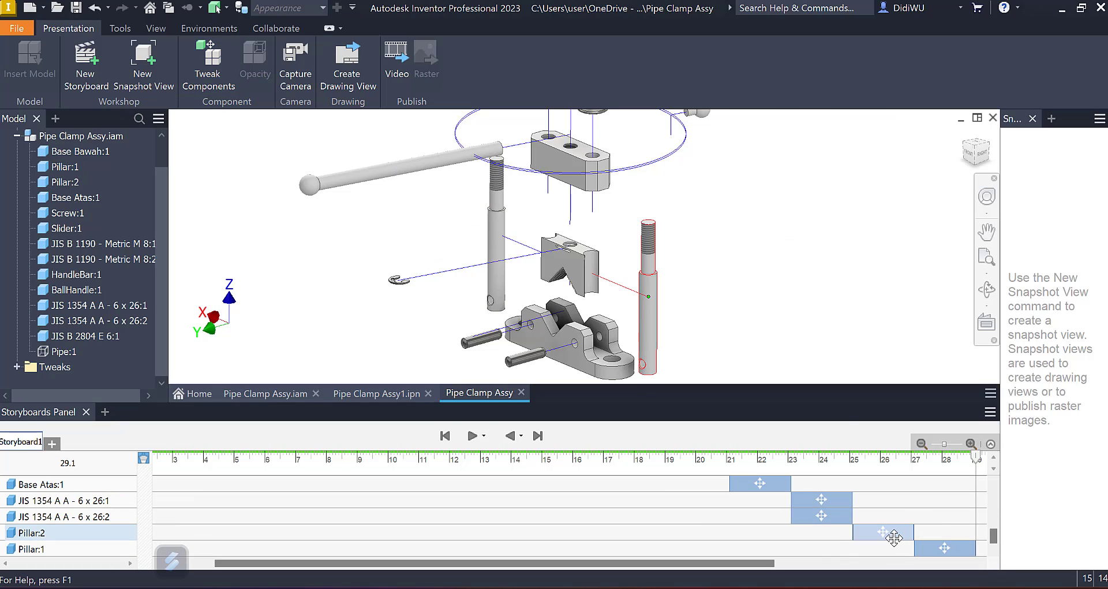
Step: Shift the Pillar:1 move on the timeline to 25.1 s so that it runs together with the Pillar:2 move
{"action": "left_click", "coordinate": [894, 536]}
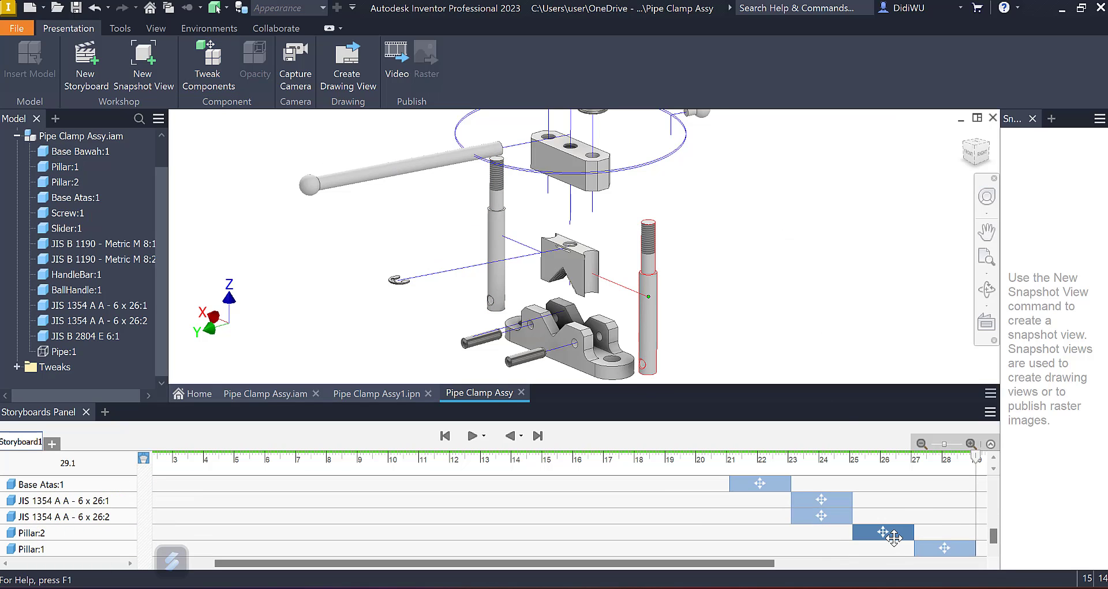
{"action": "left_click", "coordinate": [950, 549]}
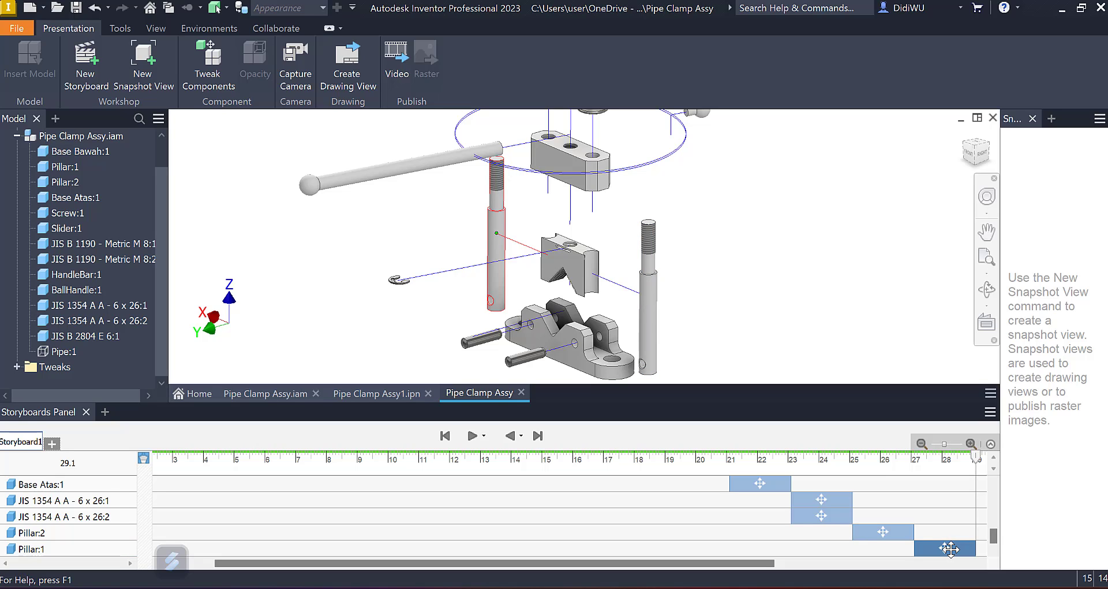
{"action": "left_click_drag", "start_coordinate": [951, 549], "coordinate": [891, 549]}
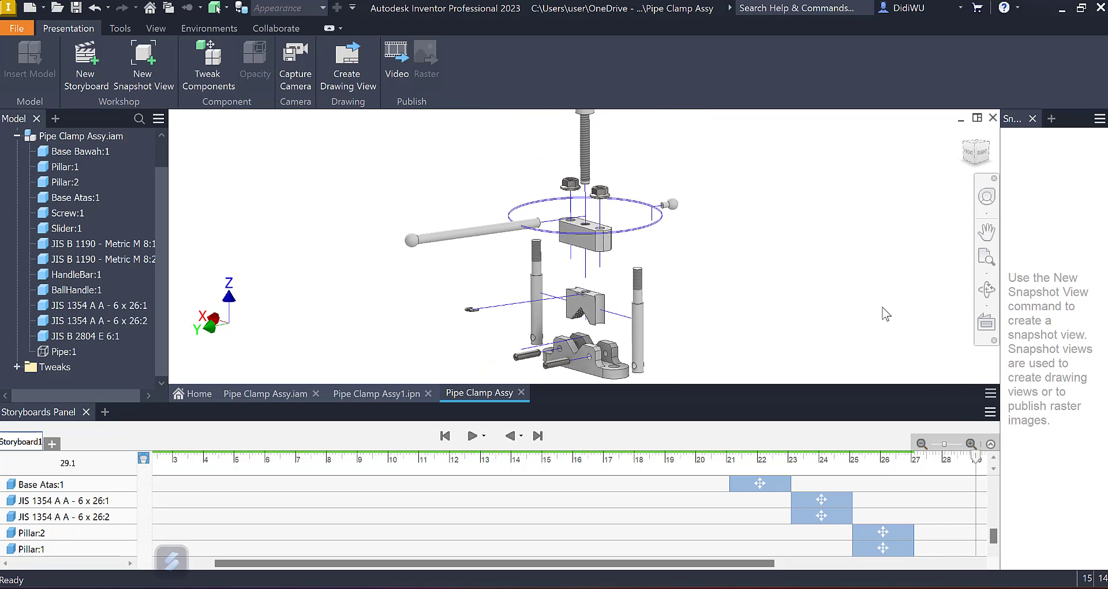
Step: Return the storyboard to 0.0 s and capture the camera view of the whole clamp and pipe
{"action": "left_click", "coordinate": [445, 436]}
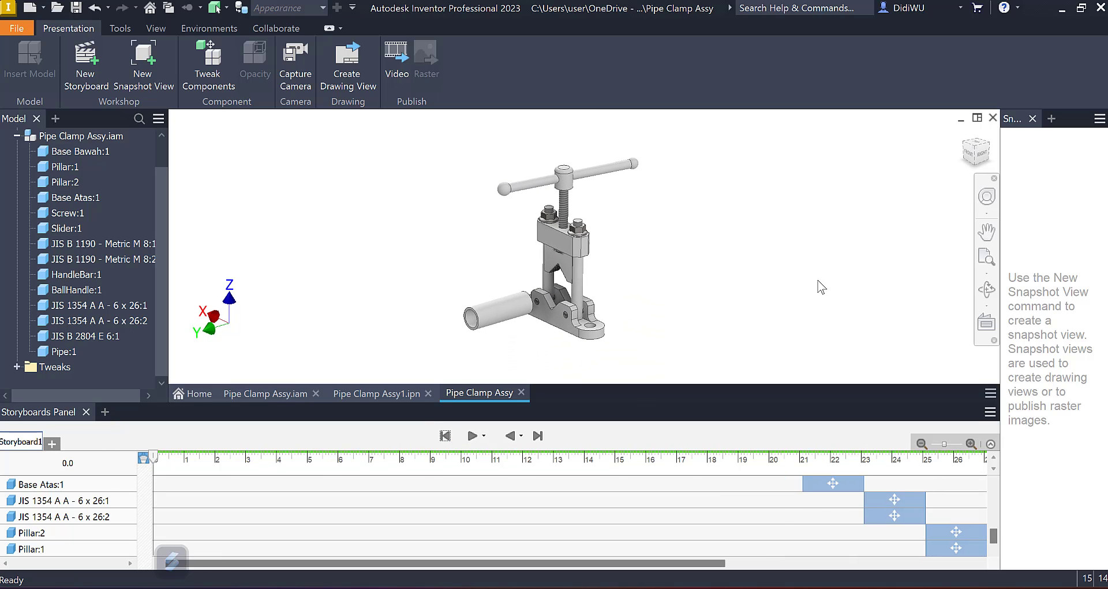
{"action": "left_click", "coordinate": [990, 443]}
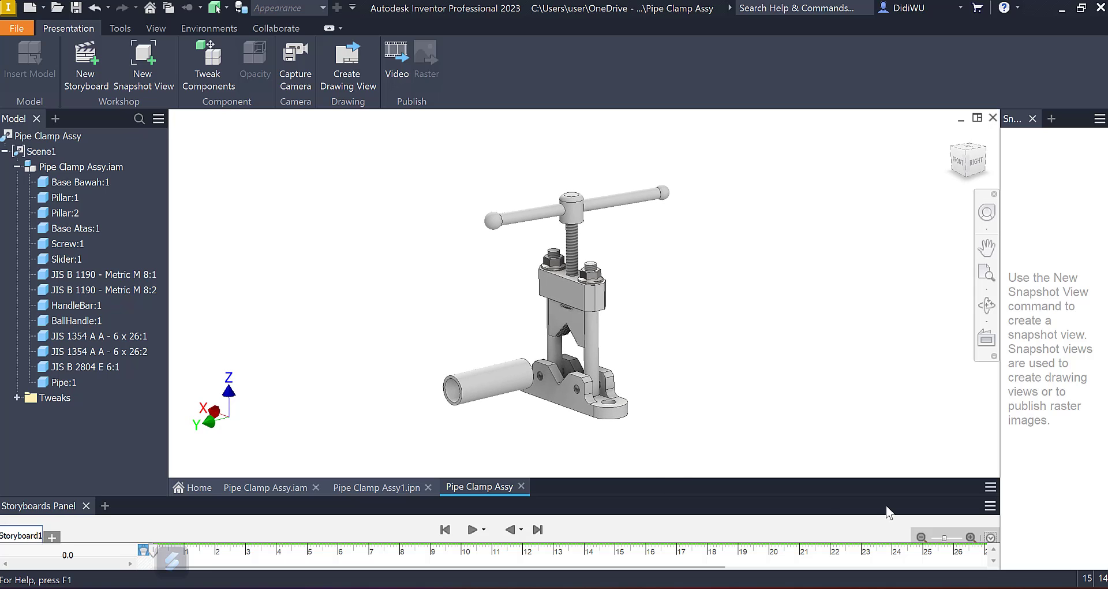
{"action": "left_click", "coordinate": [990, 538]}
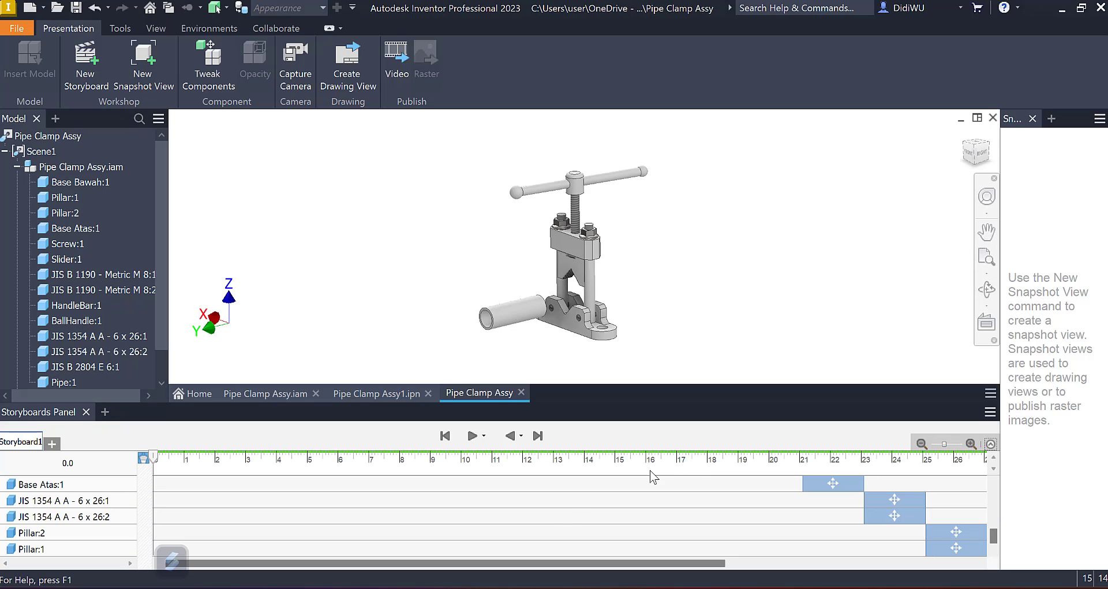
{"action": "scroll", "coordinate": [588, 540], "scroll_direction": "up", "scroll_amount": 5}
{"action": "scroll", "coordinate": [277, 495], "scroll_direction": "up", "scroll_amount": 2}
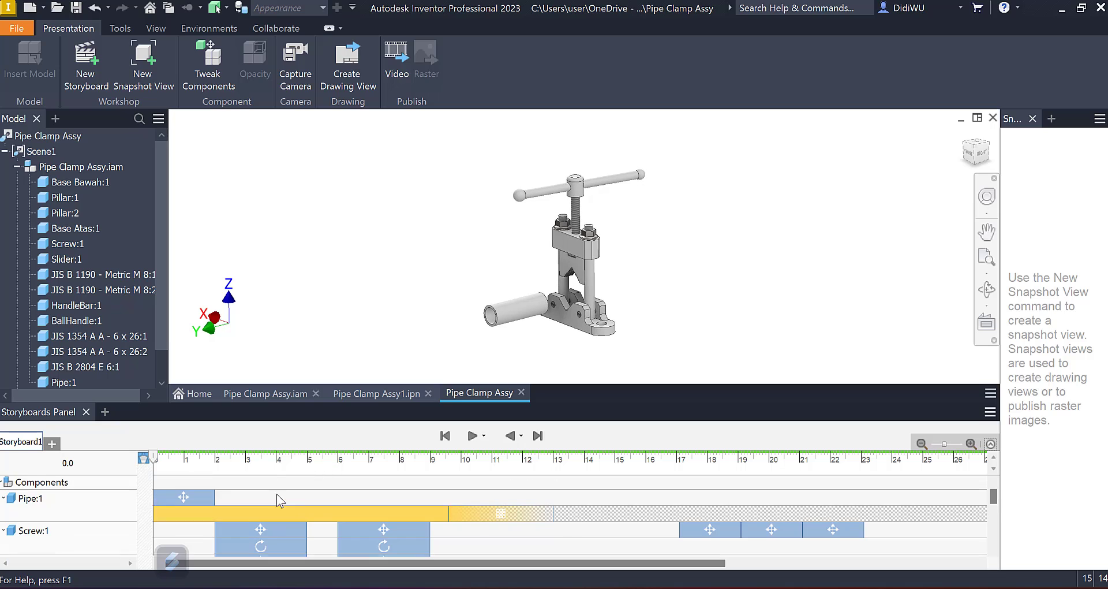
{"action": "left_click", "coordinate": [304, 89]}
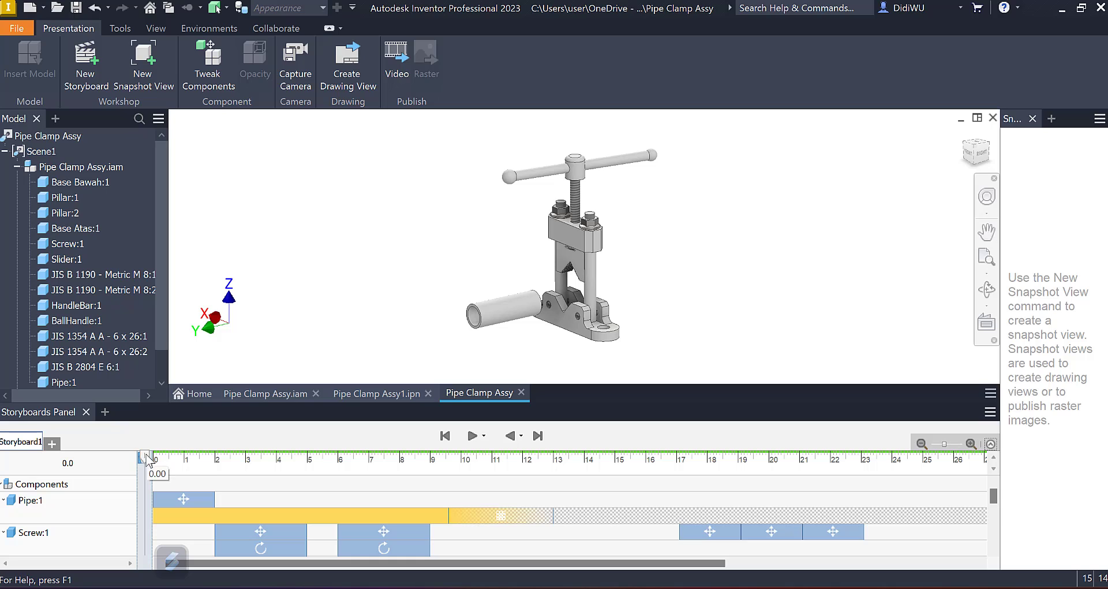
Step: Set the timeline to 1.2 s and capture a closer camera view of the pipe entering the clamp base
{"action": "left_click_drag", "start_coordinate": [146, 459], "coordinate": [190, 458]}
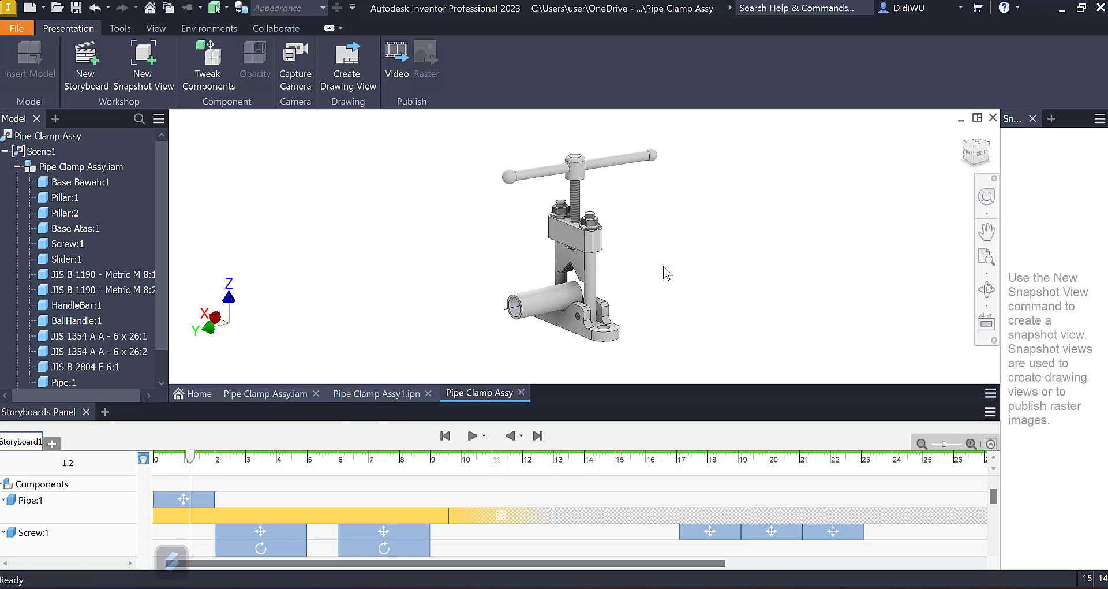
{"action": "scroll", "coordinate": [666, 273], "scroll_direction": "down", "scroll_amount": 3}
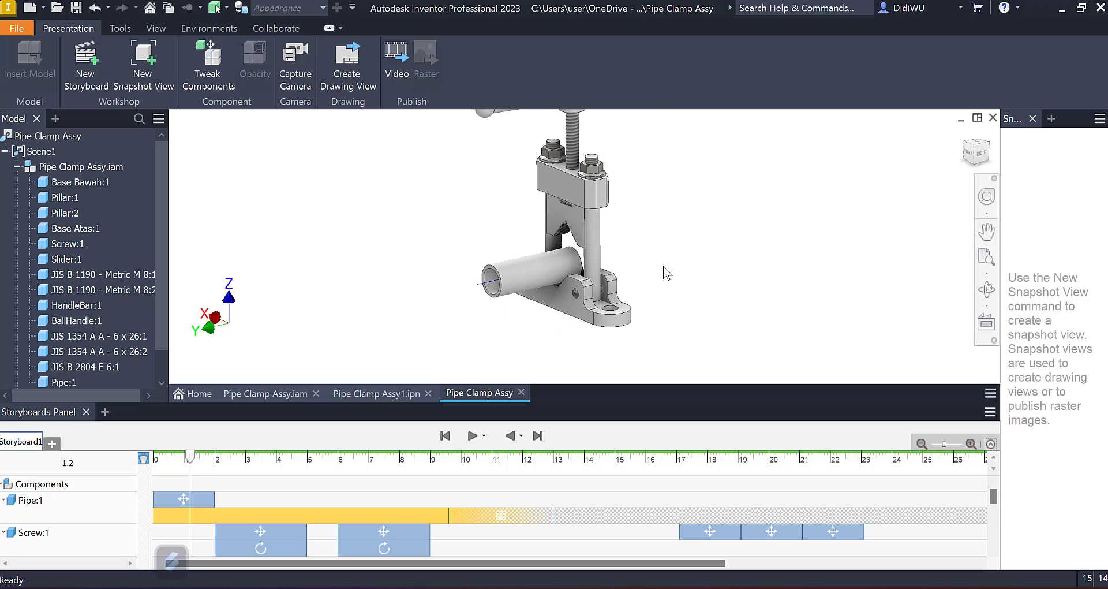
{"action": "scroll", "coordinate": [665, 272], "scroll_direction": "down", "scroll_amount": 2}
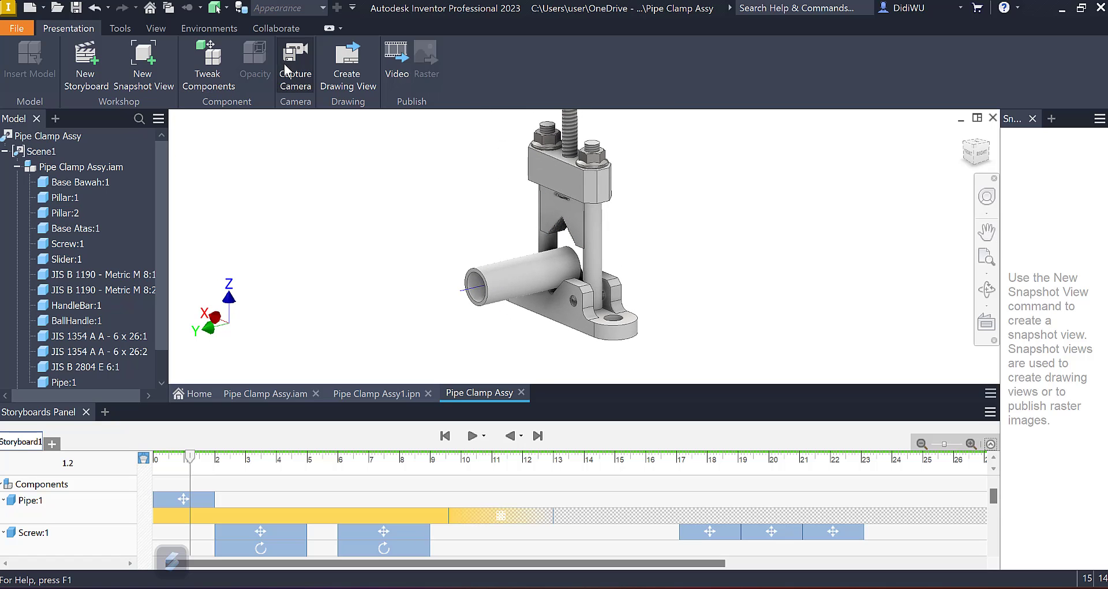
{"action": "left_click", "coordinate": [301, 70]}
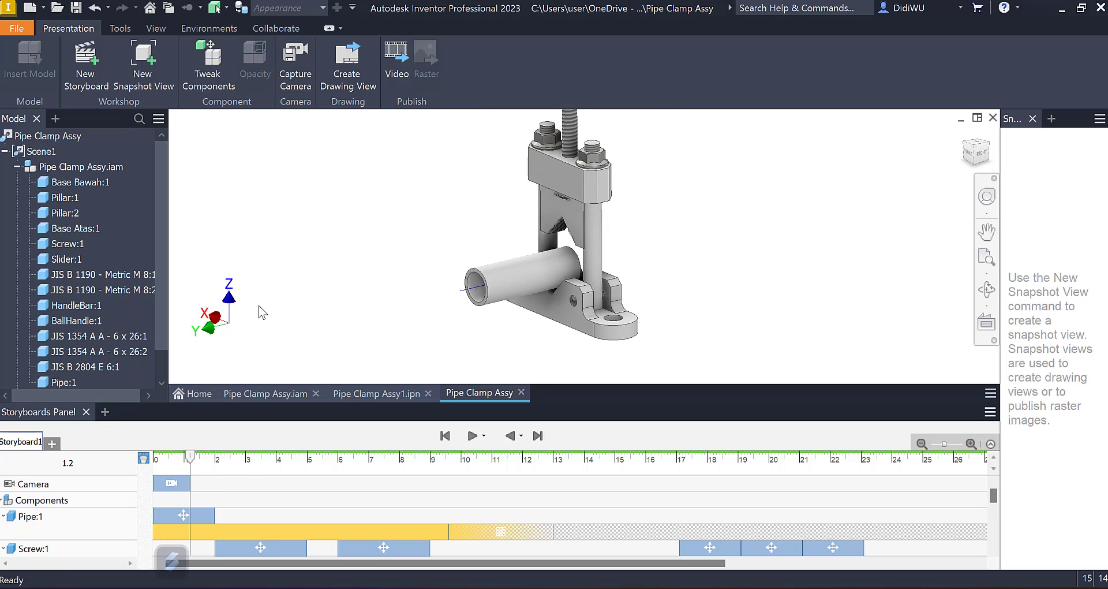
Step: Replay the storyboard from the start and capture a camera view at 3.3 s framing the turning handle and clamp
{"action": "left_click", "coordinate": [446, 436]}
{"action": "left_click", "coordinate": [473, 437]}
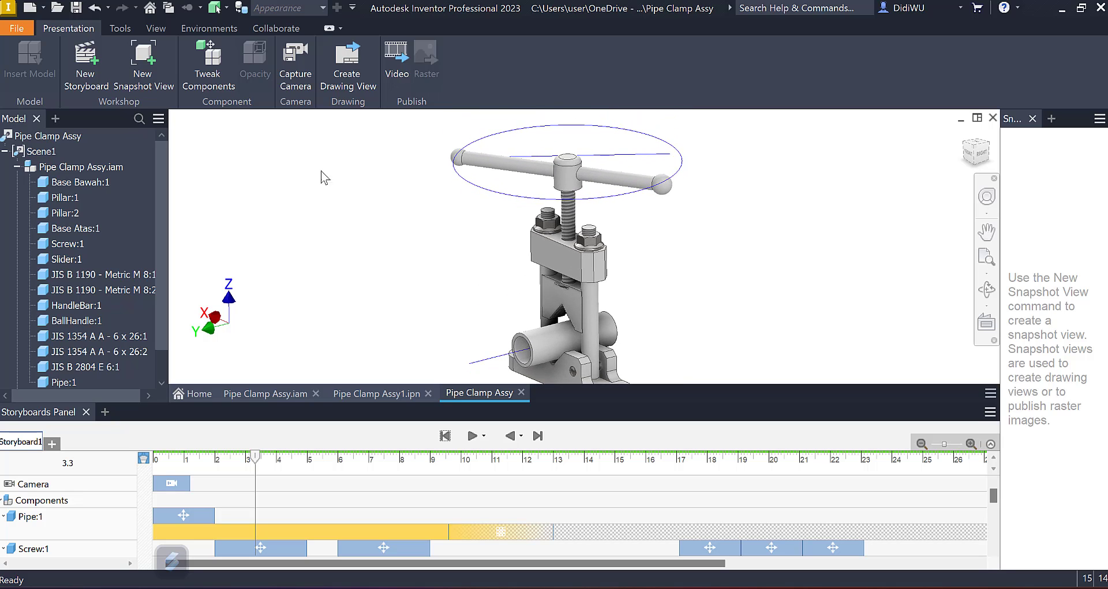
{"action": "left_click", "coordinate": [295, 63]}
Step: Play to 13.8 s, capture a camera view of the clamp rotated to its other side, and extend that camera action's start to 12 s
{"action": "left_click", "coordinate": [445, 436]}
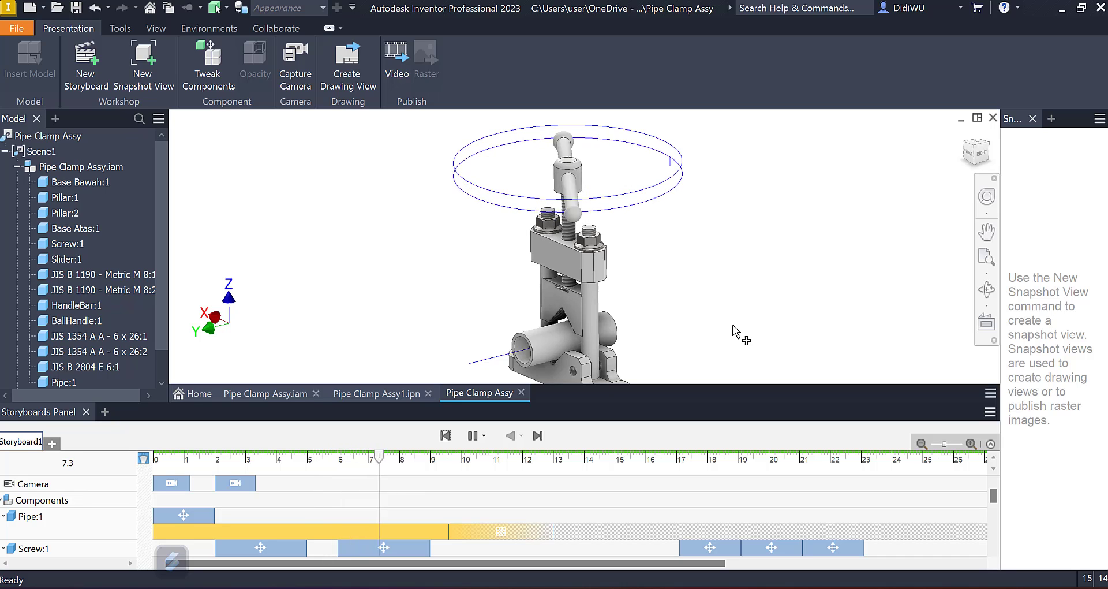
{"action": "left_click", "coordinate": [472, 437]}
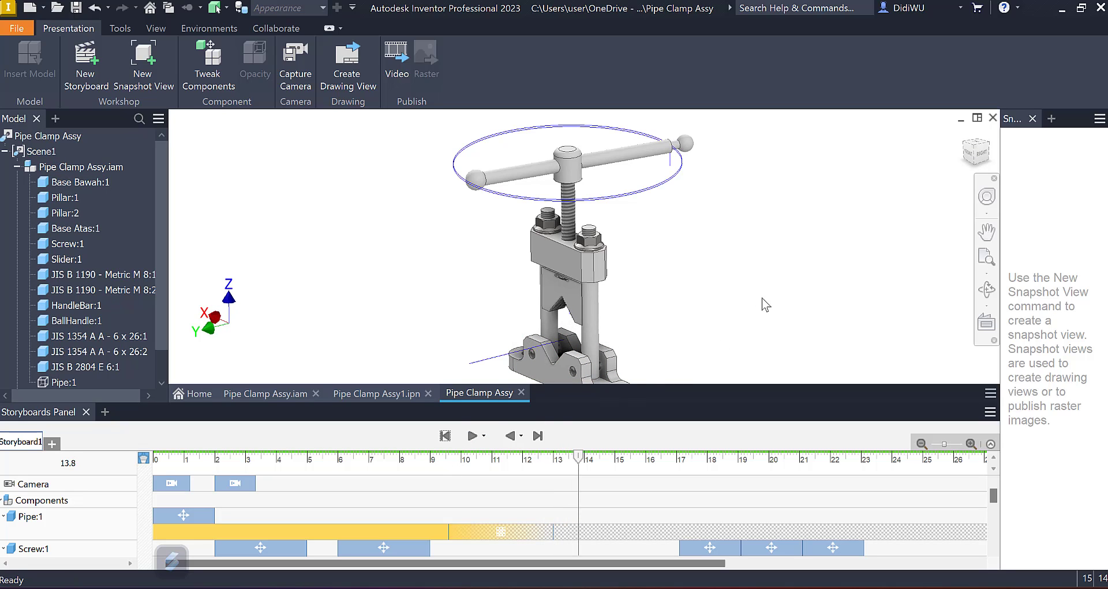
{"action": "middle_click_drag", "start_coordinate": [762, 298], "coordinate": [762, 298], "text": "shift"}
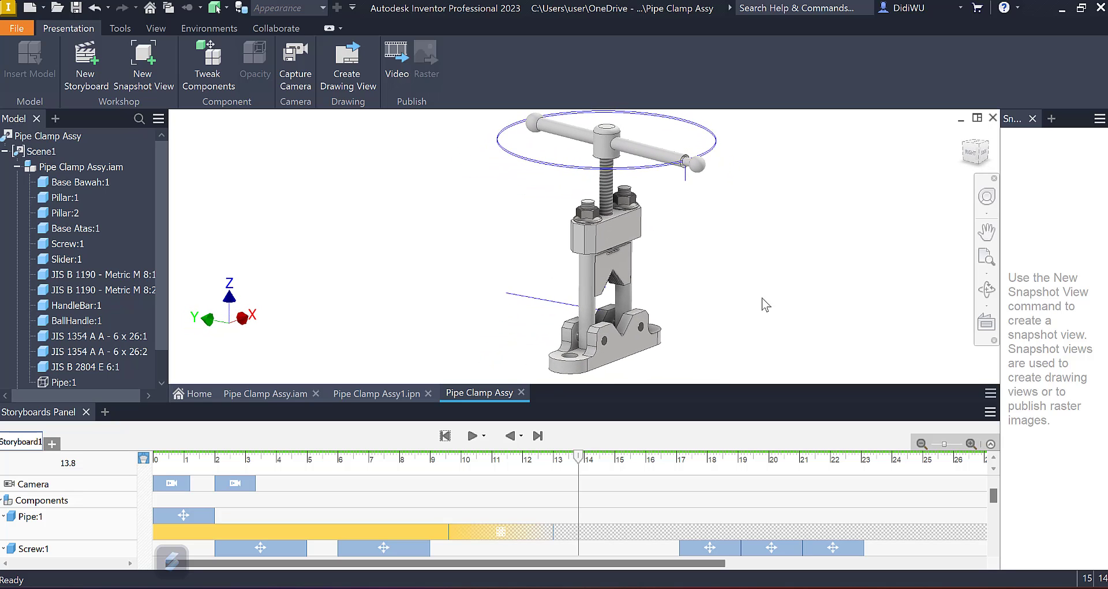
{"action": "left_click", "coordinate": [299, 79]}
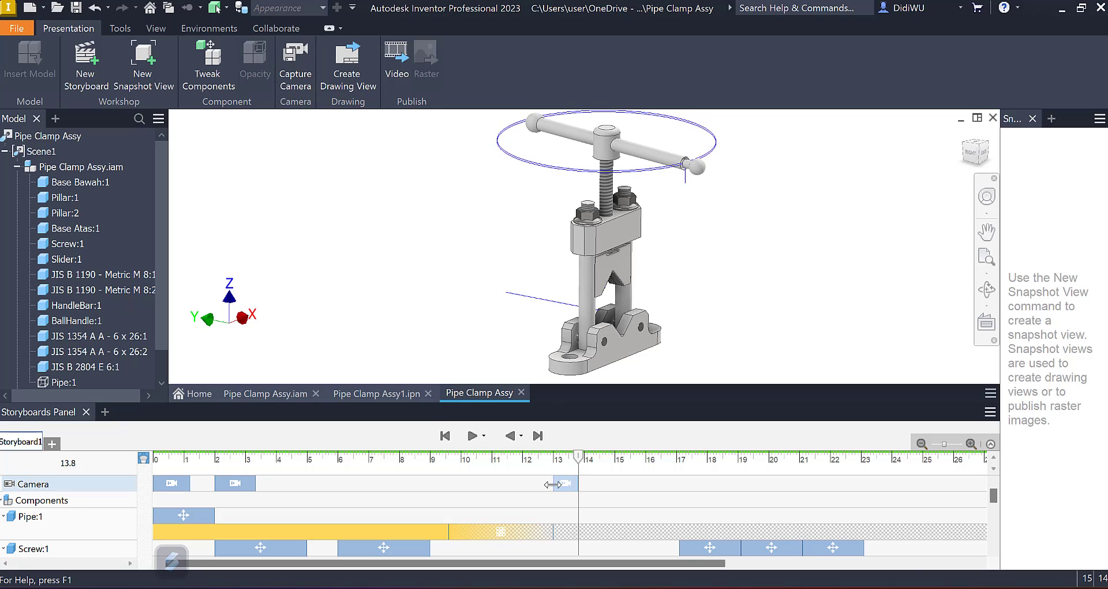
{"action": "left_click_drag", "start_coordinate": [554, 483], "coordinate": [523, 484]}
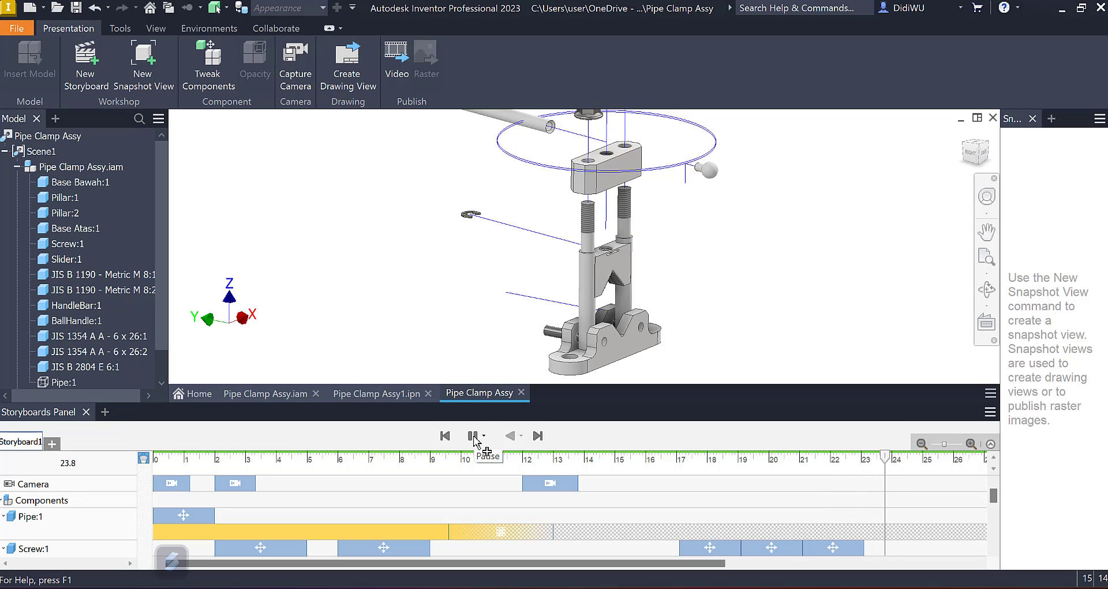
Step: Capture a wider camera view of the disassembling clamp at 19.6 s and extend that camera action's start to about 17.3 s
{"action": "left_click", "coordinate": [473, 435]}
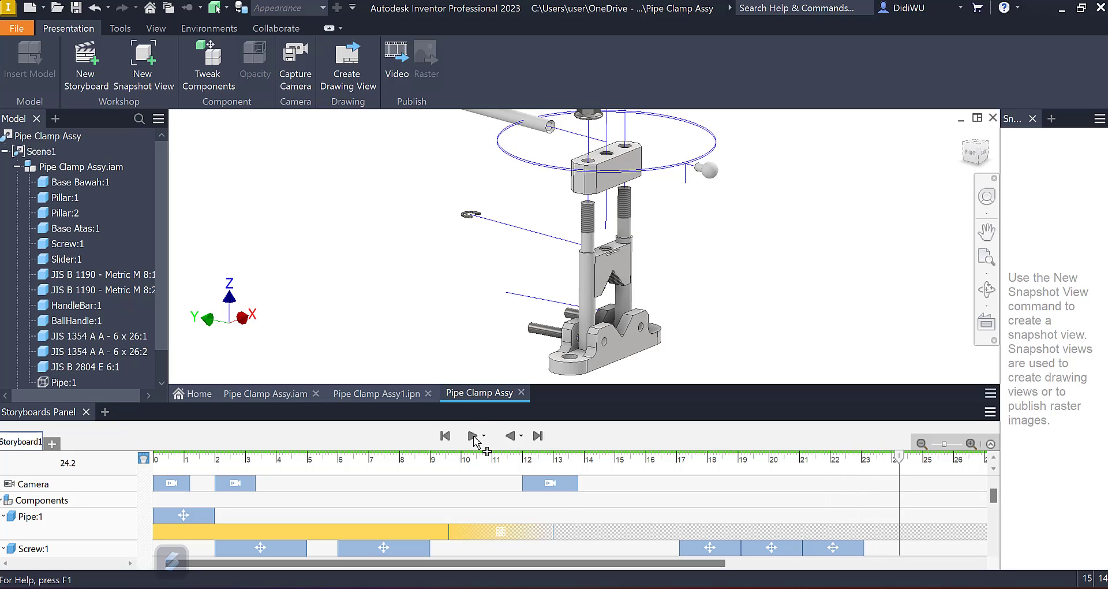
{"action": "left_click", "coordinate": [739, 459]}
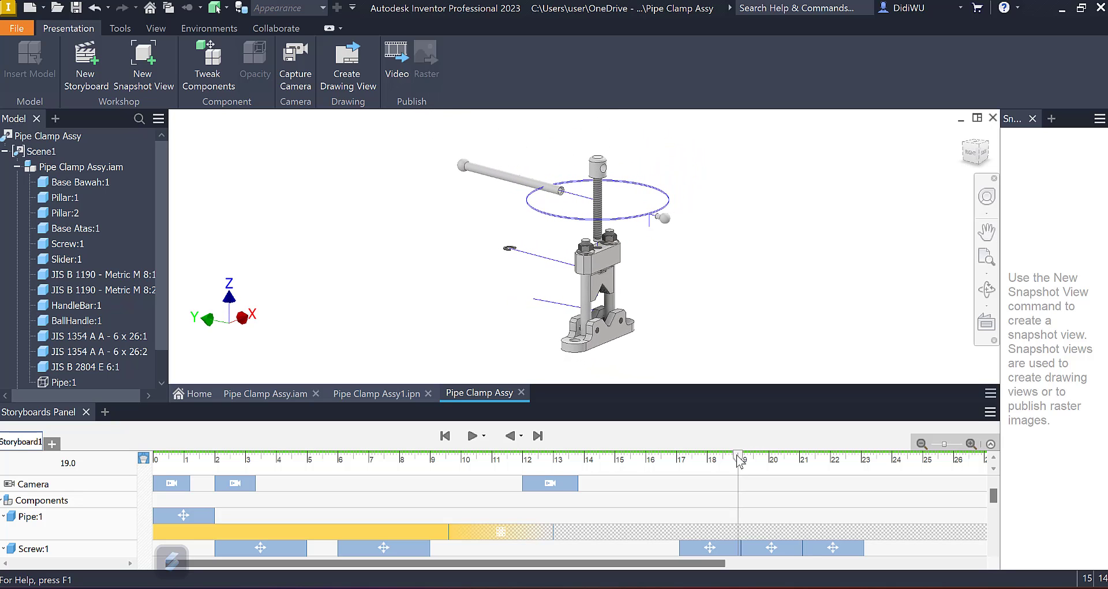
{"action": "mouse_move", "coordinate": [738, 459]}
{"action": "left_mouse_down"}
{"action": "mouse_move", "coordinate": [701, 462]}
{"action": "mouse_move", "coordinate": [757, 462]}
{"action": "left_mouse_up"}
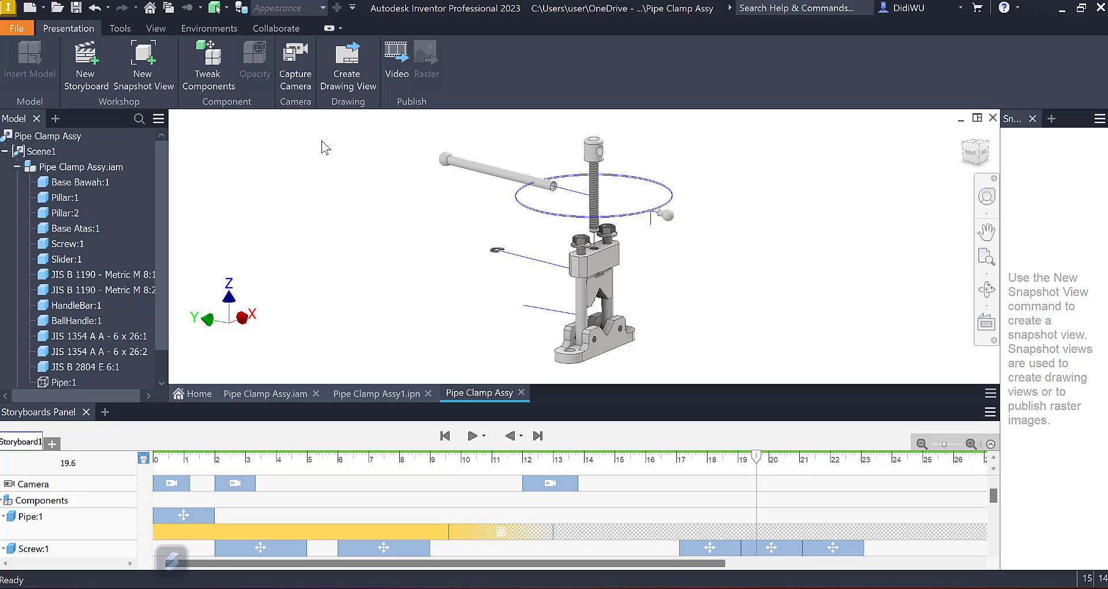
{"action": "left_click", "coordinate": [295, 65]}
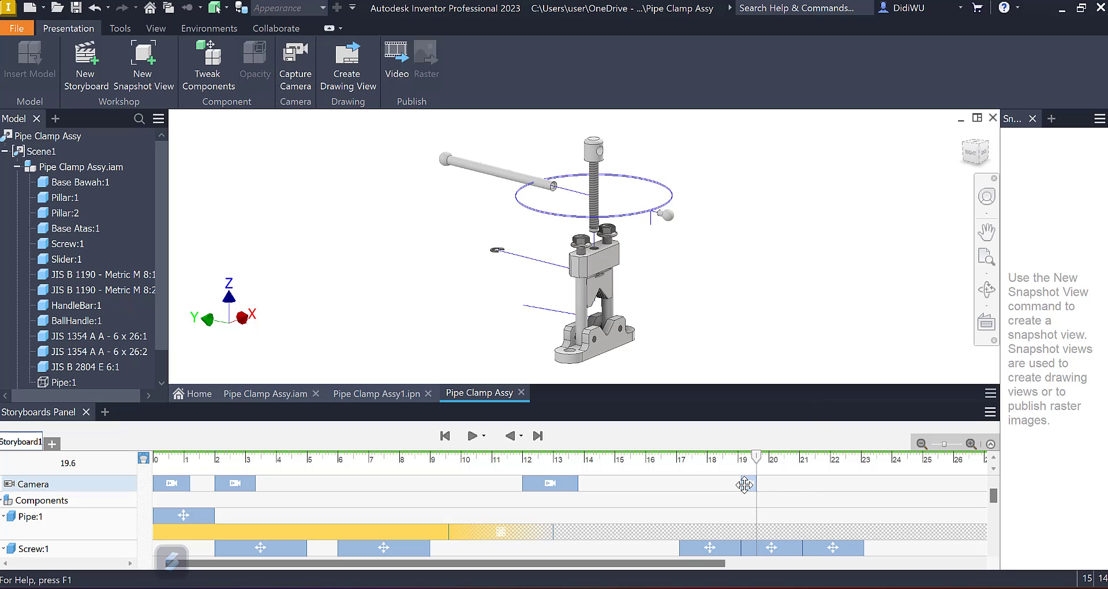
{"action": "left_click_drag", "start_coordinate": [741, 482], "coordinate": [686, 483]}
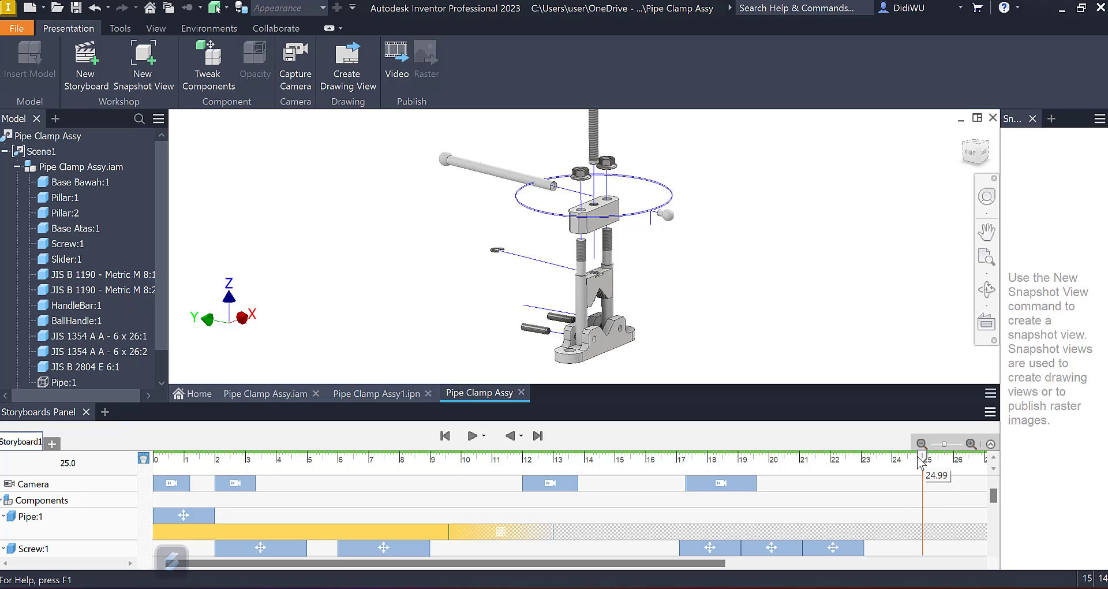
Step: Capture a closer camera view at 22.4 s with the clamp rotated back to its first side, and set the timeline to 24 s
{"action": "left_click_drag", "start_coordinate": [918, 457], "coordinate": [844, 466]}
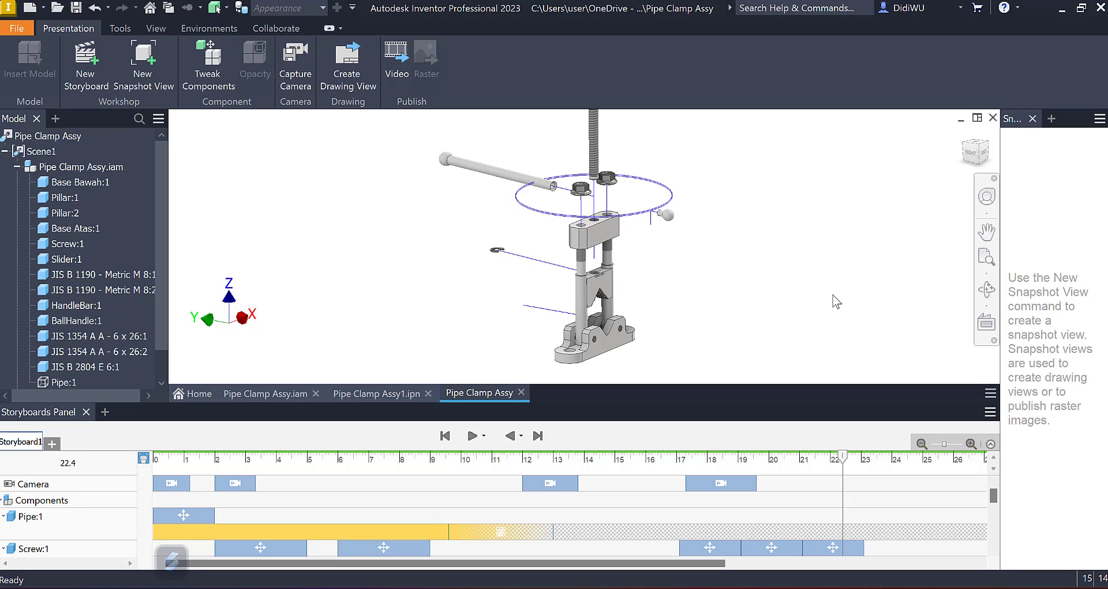
{"action": "middle_click_drag", "start_coordinate": [833, 295], "coordinate": [833, 295], "text": "shift"}
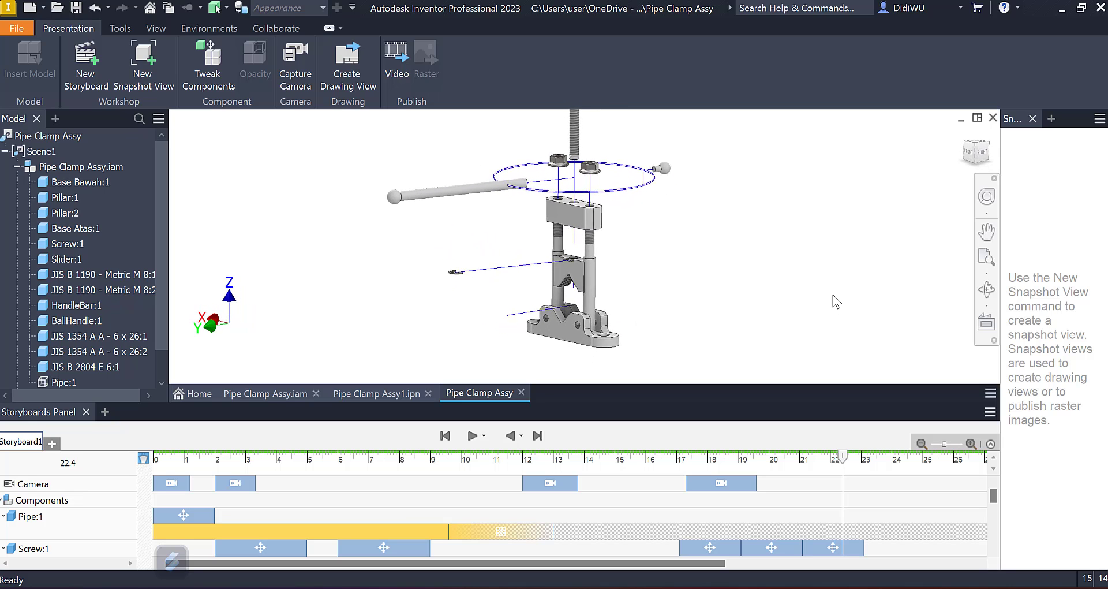
{"action": "scroll", "coordinate": [832, 295], "scroll_direction": "up", "scroll_amount": 3}
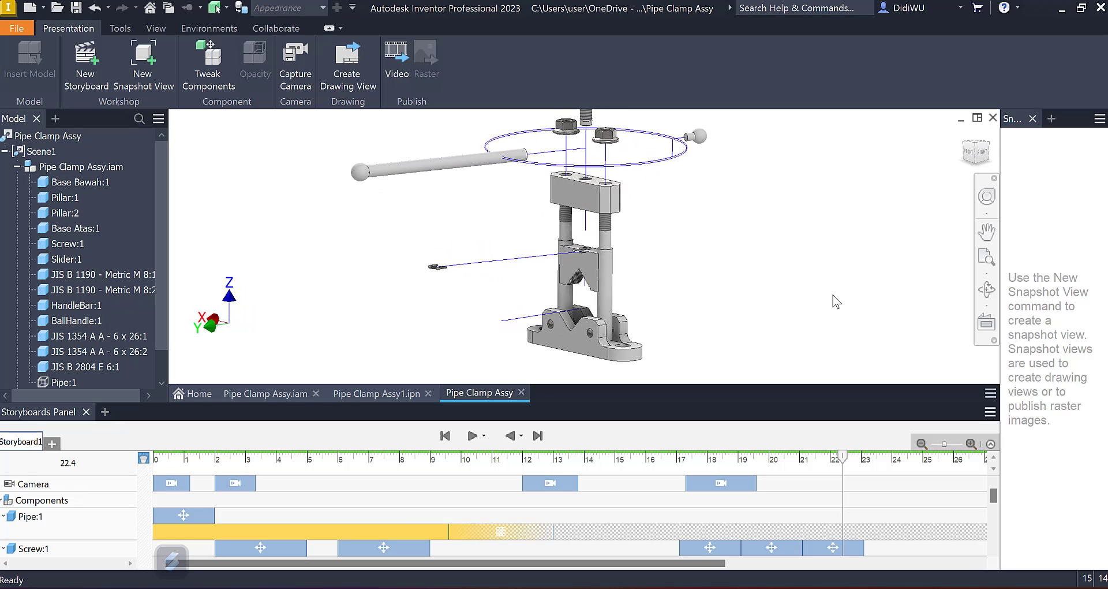
{"action": "scroll", "coordinate": [833, 295], "scroll_direction": "up", "scroll_amount": 2}
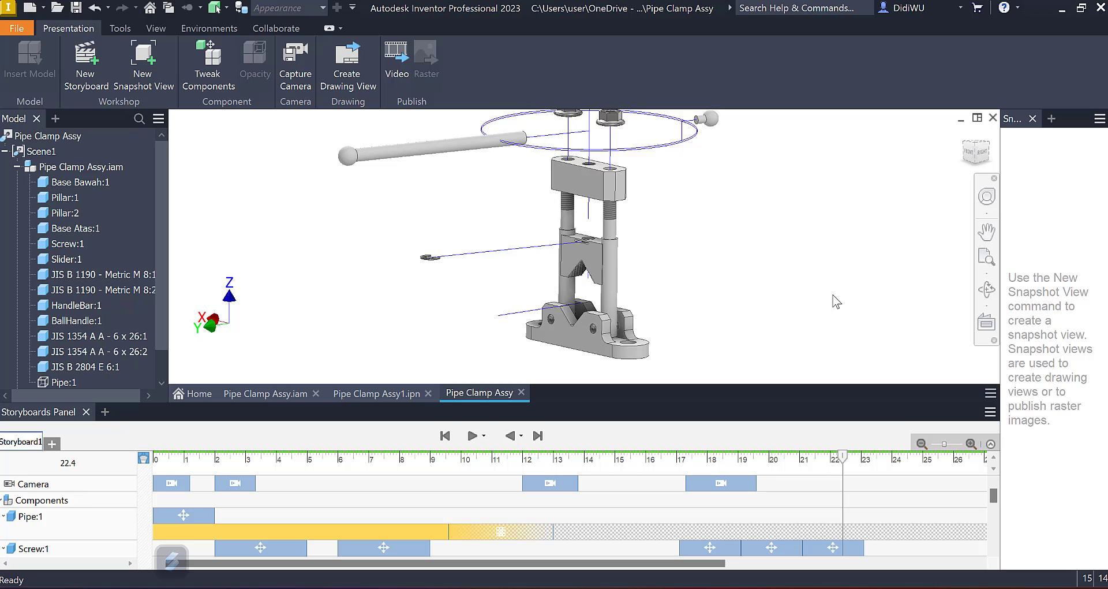
{"action": "left_click", "coordinate": [299, 74]}
{"action": "left_click_drag", "start_coordinate": [843, 461], "coordinate": [896, 468]}
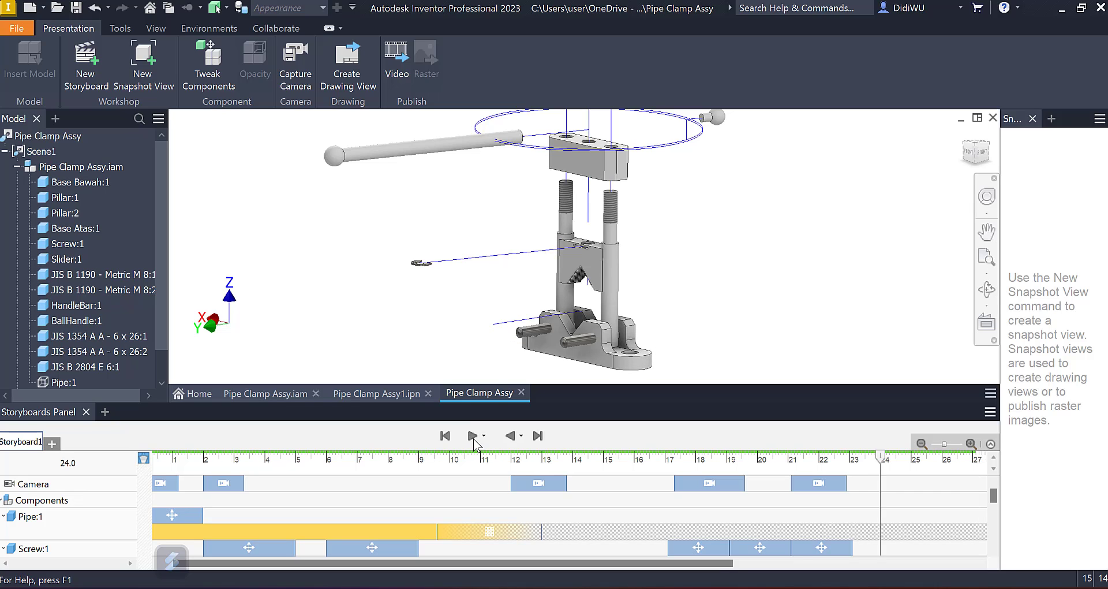
Step: Replay the storyboard from the start with its action tracks collapsed and return the model to the home view
{"action": "left_click", "coordinate": [446, 436]}
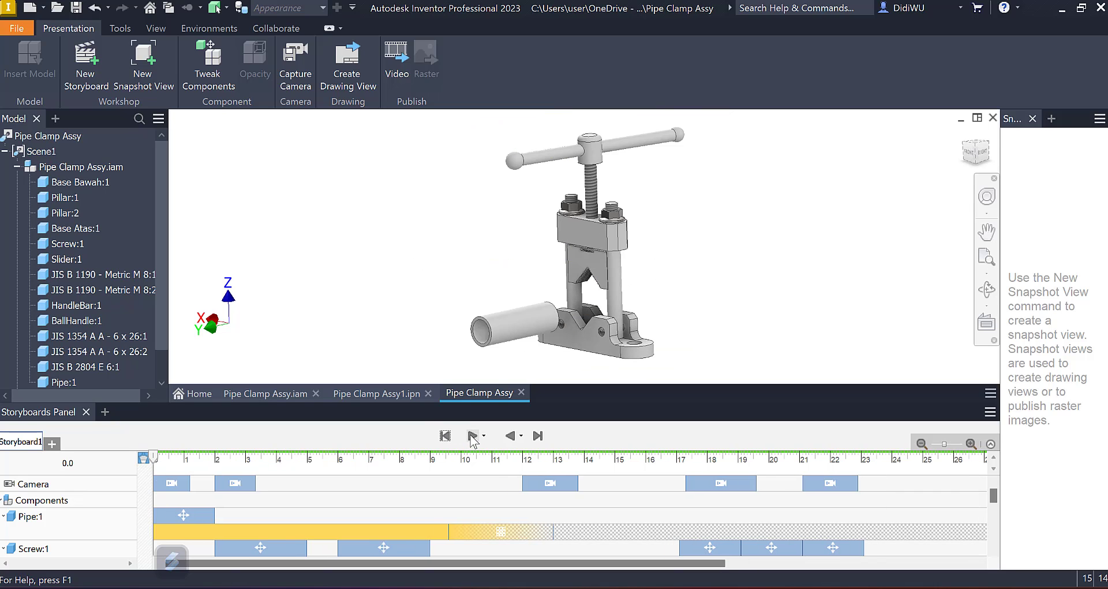
{"action": "left_click", "coordinate": [472, 436]}
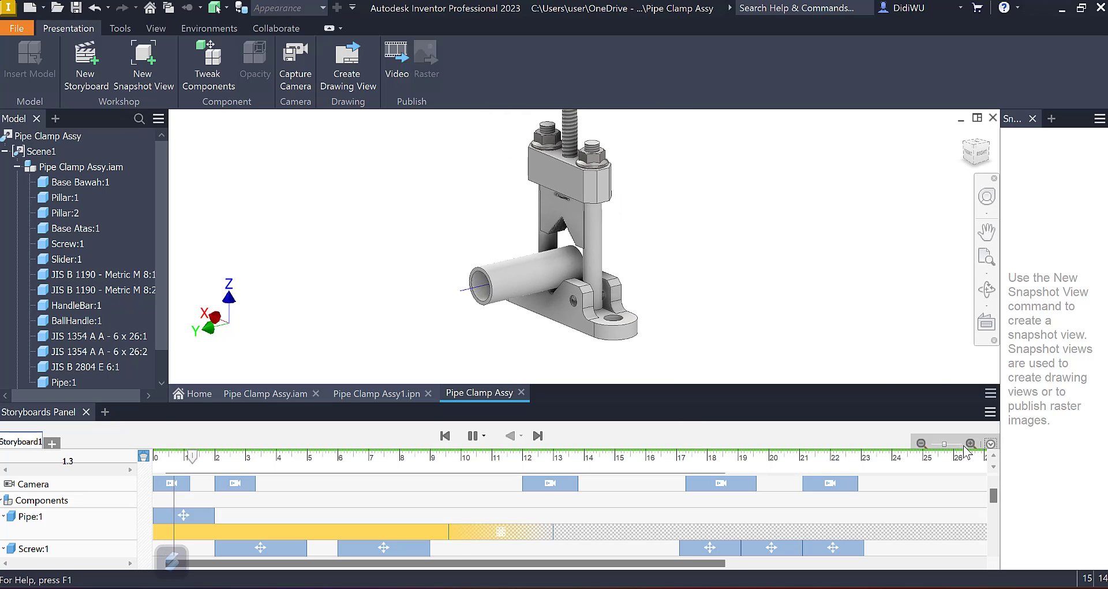
{"action": "left_click", "coordinate": [991, 443]}
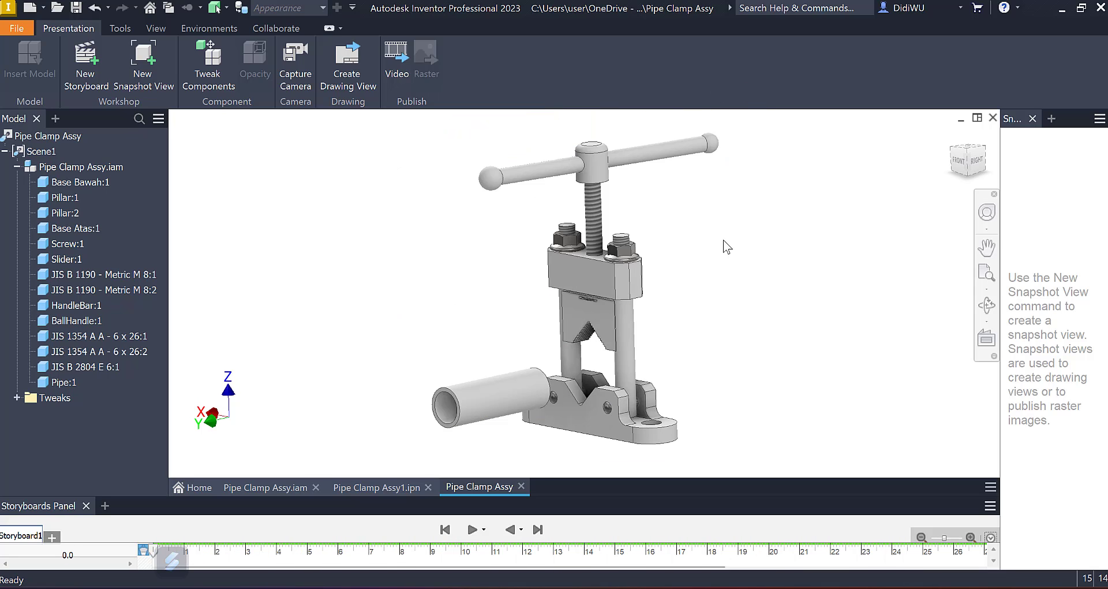
{"action": "key", "text": "F6"}
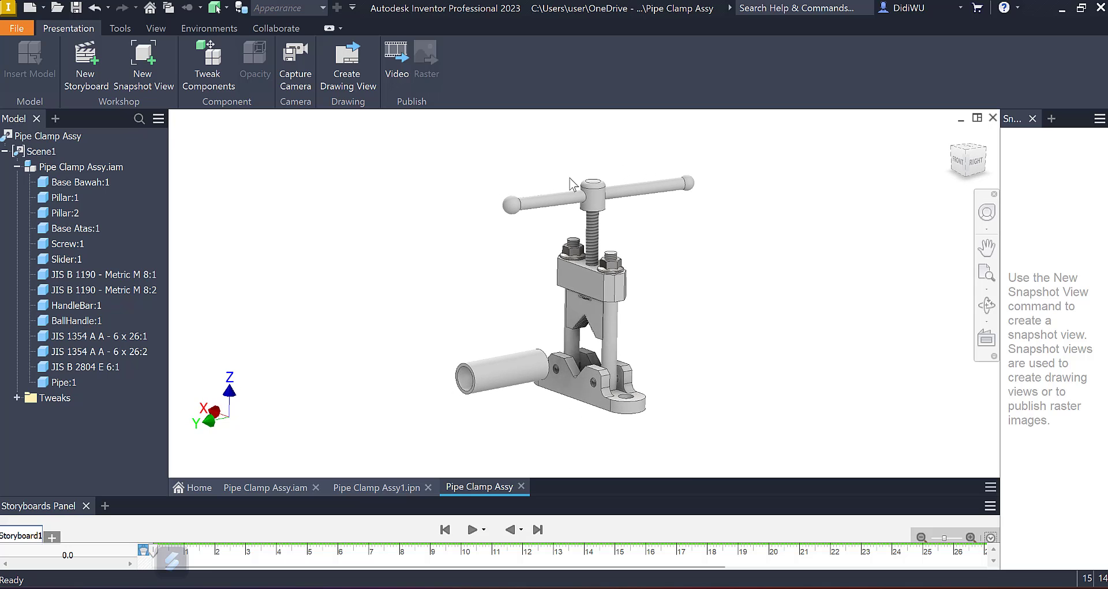
Step: Set up a video publication of the current storyboard with the file name Clamp and the WMV file format
{"action": "left_click", "coordinate": [397, 65]}
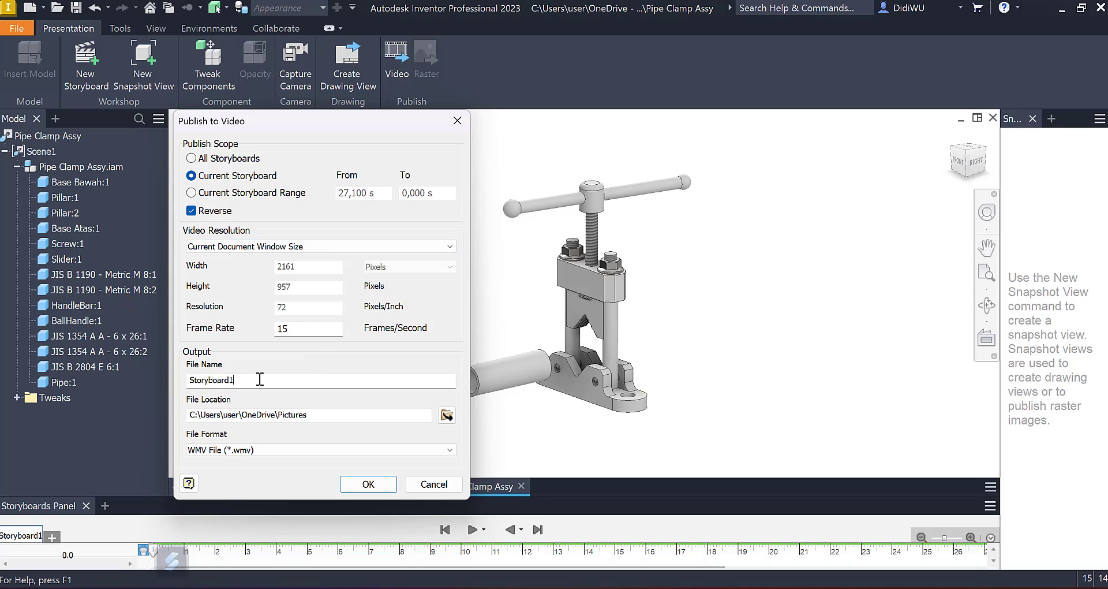
{"action": "left_click_drag", "start_coordinate": [260, 379], "coordinate": [195, 379]}
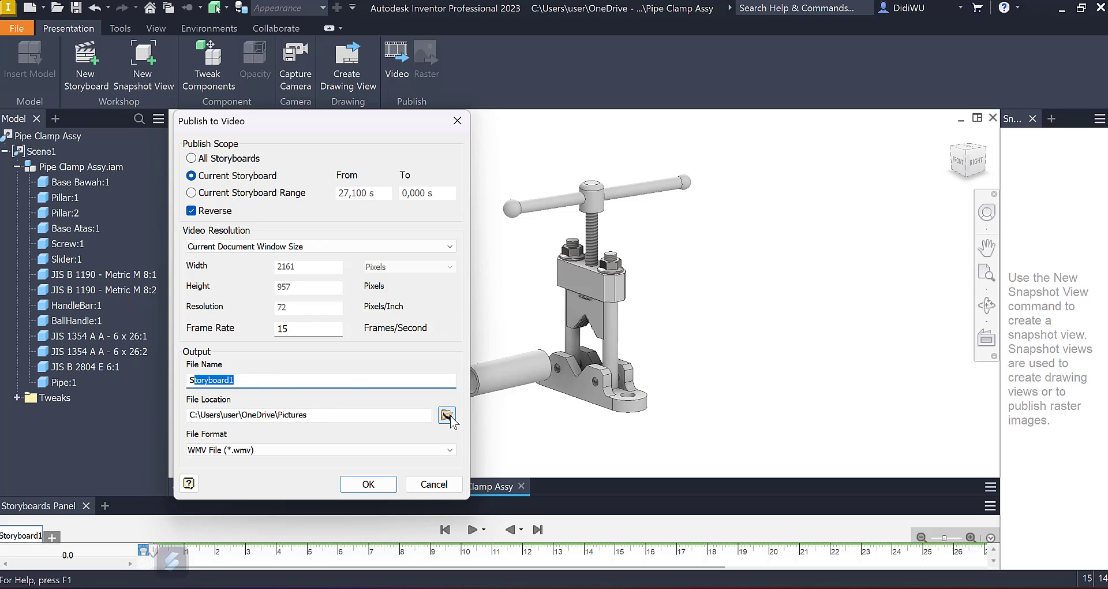
{"action": "left_click", "coordinate": [261, 451]}
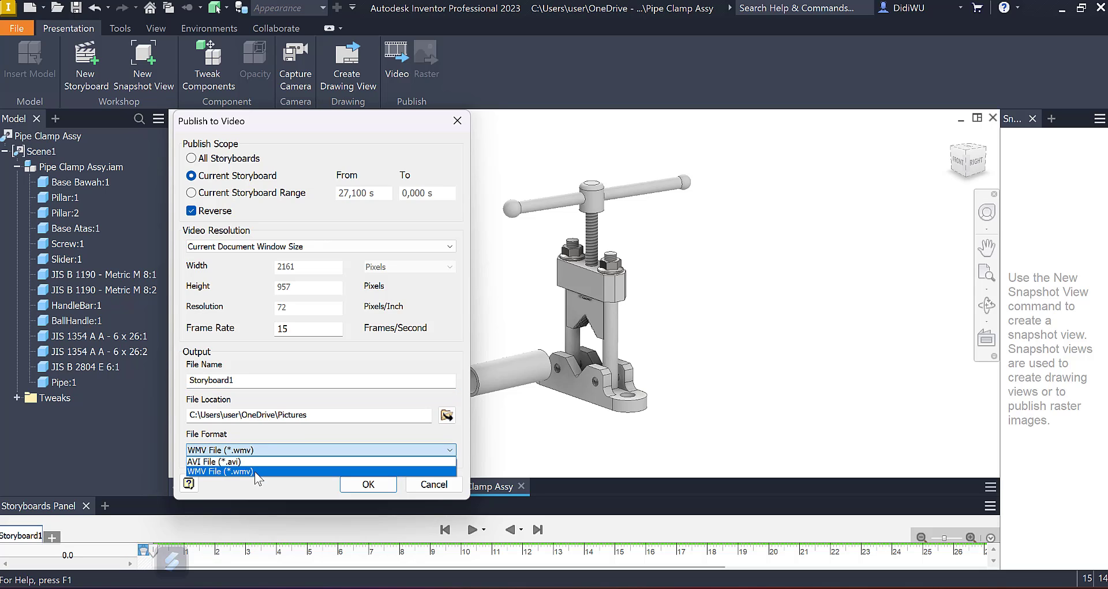
{"action": "left_click", "coordinate": [256, 472]}
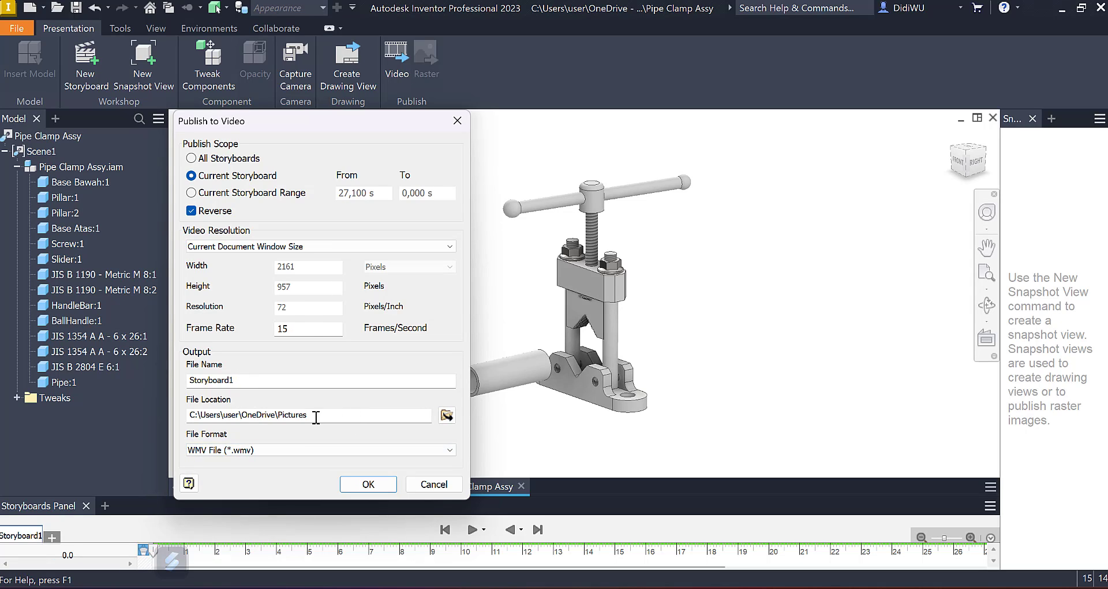
{"action": "left_click_drag", "start_coordinate": [237, 376], "coordinate": [181, 386]}
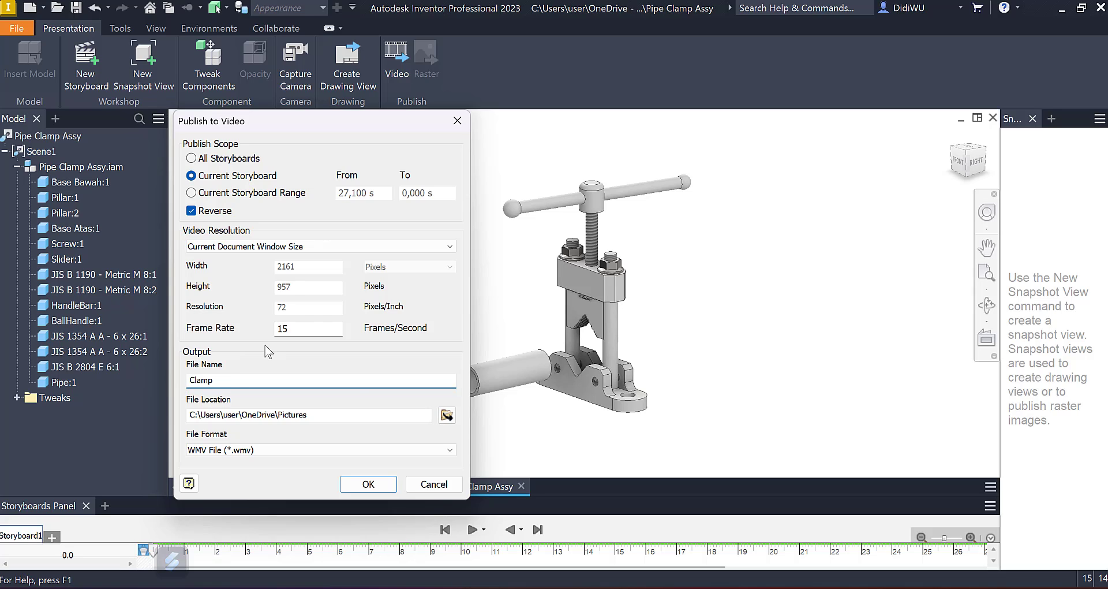
Step: Set the video's file location to the OneDrive Desktop folder and publish the video
{"action": "left_click", "coordinate": [446, 415]}
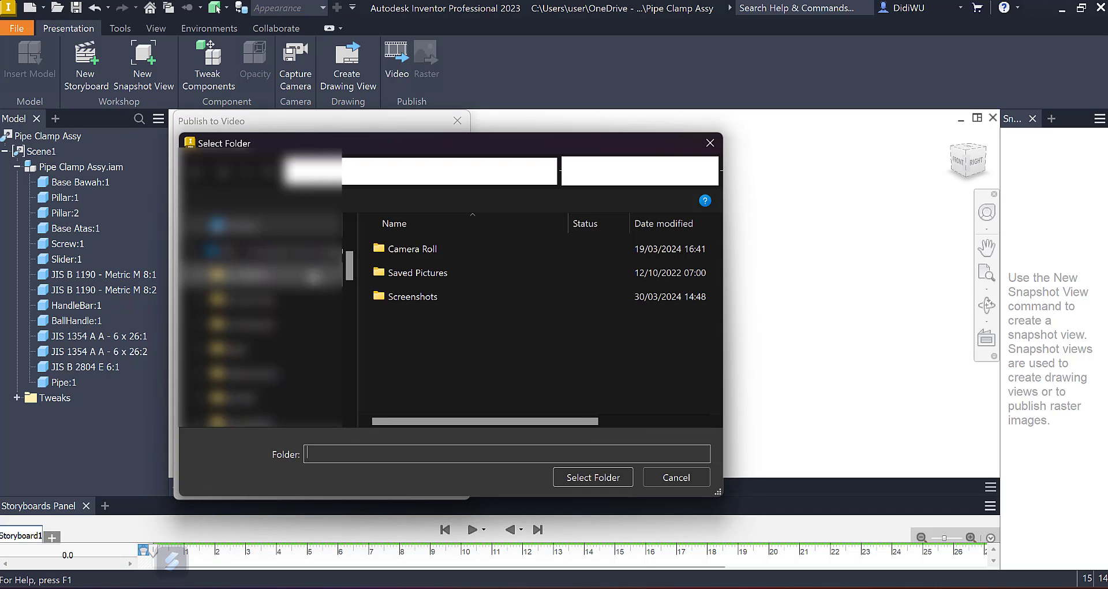
{"action": "scroll", "coordinate": [242, 234], "scroll_direction": "down", "scroll_amount": 10}
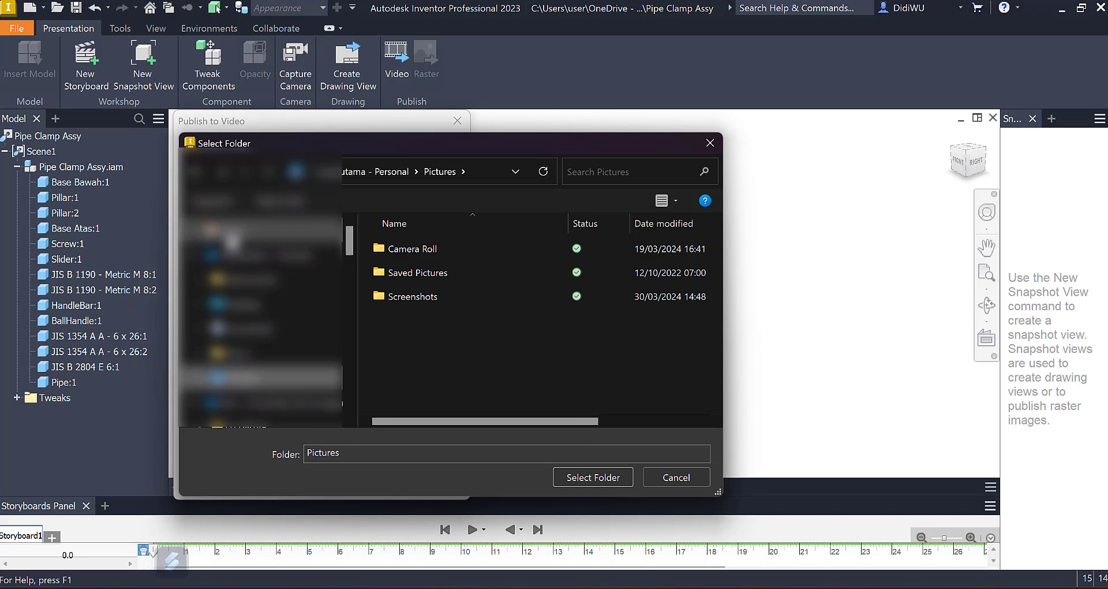
{"action": "scroll", "coordinate": [252, 315], "scroll_direction": "up", "scroll_amount": 3}
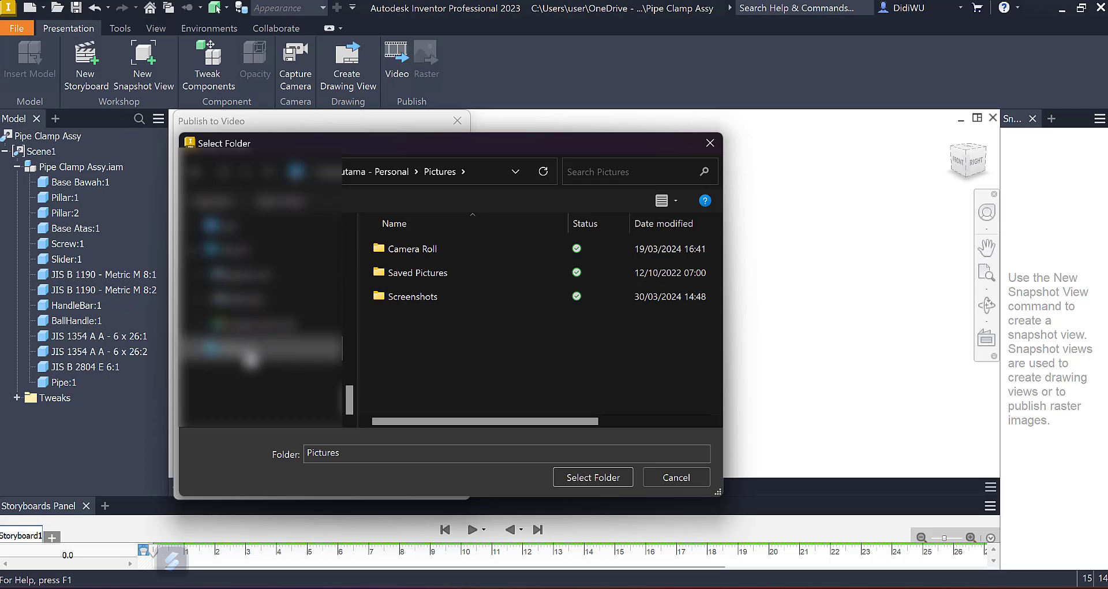
{"action": "left_click", "coordinate": [255, 325]}
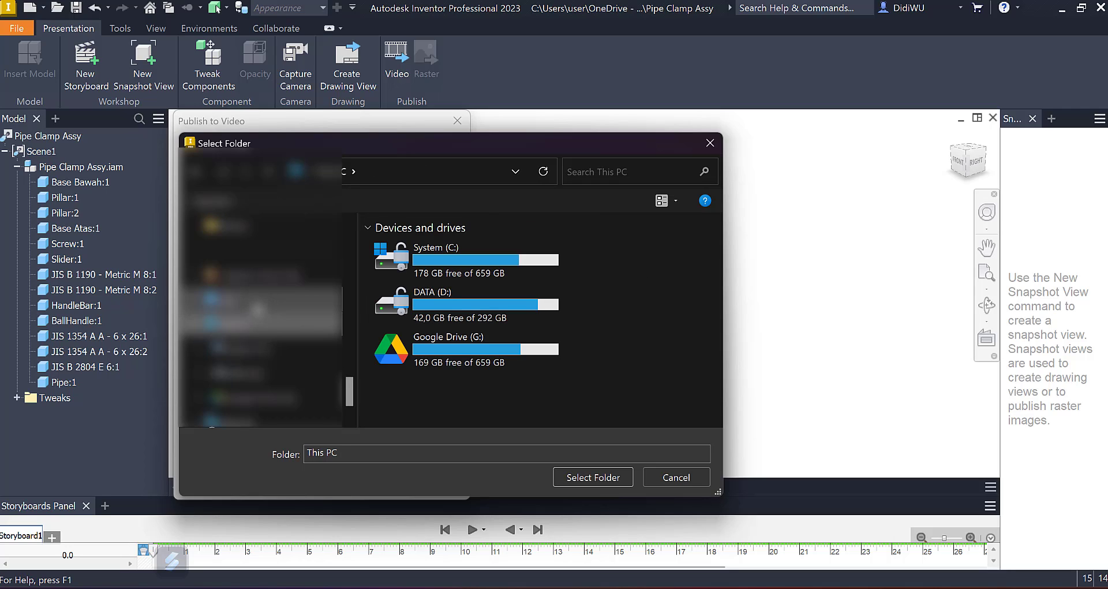
{"action": "scroll", "coordinate": [257, 309], "scroll_direction": "up", "scroll_amount": 5}
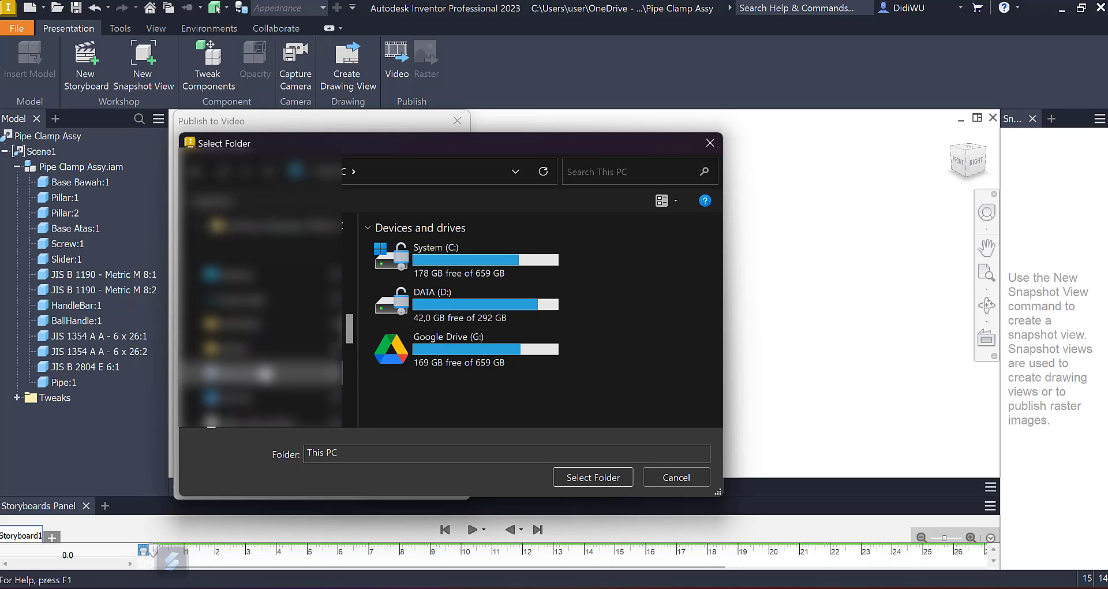
{"action": "left_click", "coordinate": [242, 275]}
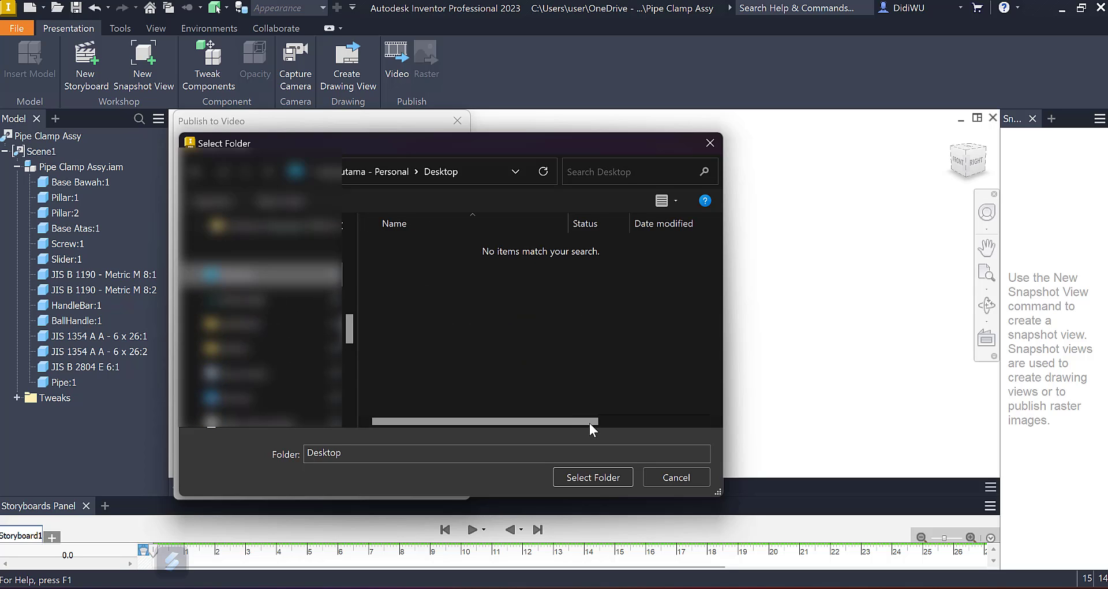
{"action": "left_click", "coordinate": [590, 476]}
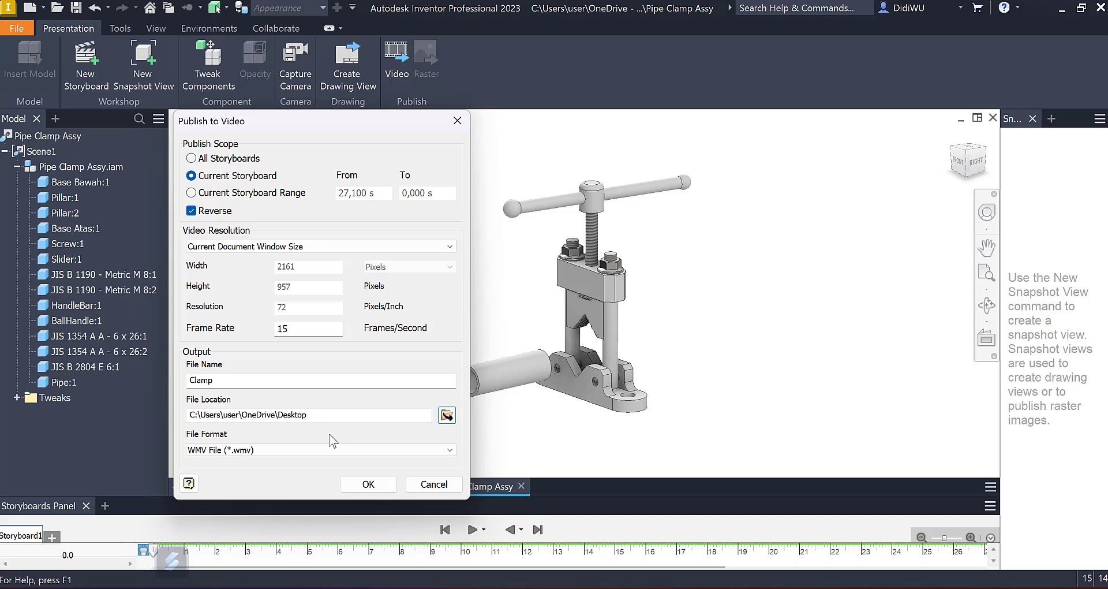
{"action": "left_click", "coordinate": [369, 484]}
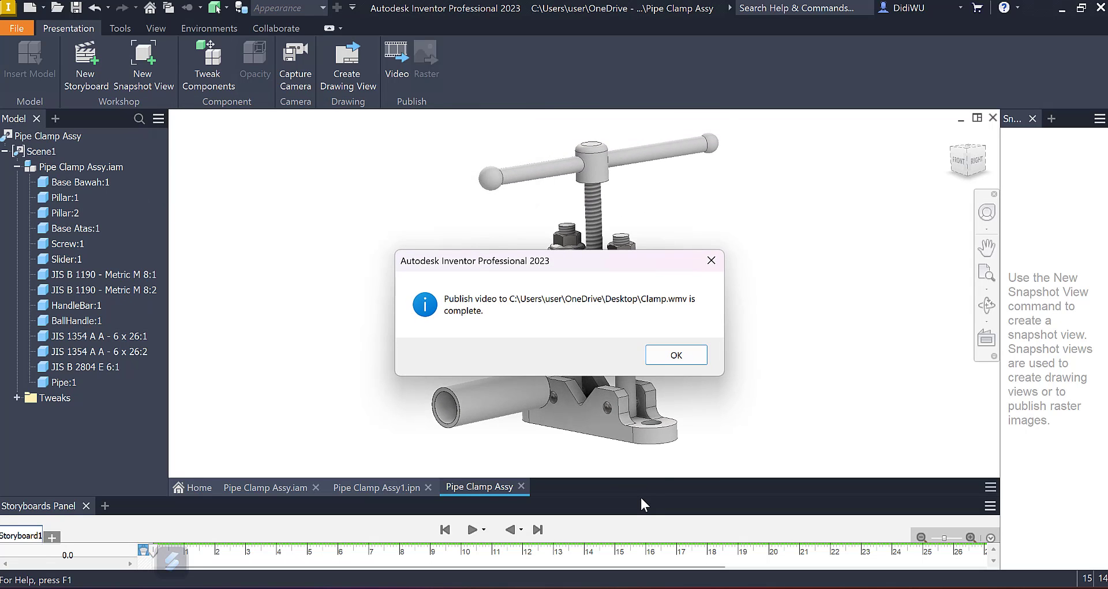
{"action": "left_click", "coordinate": [687, 356]}
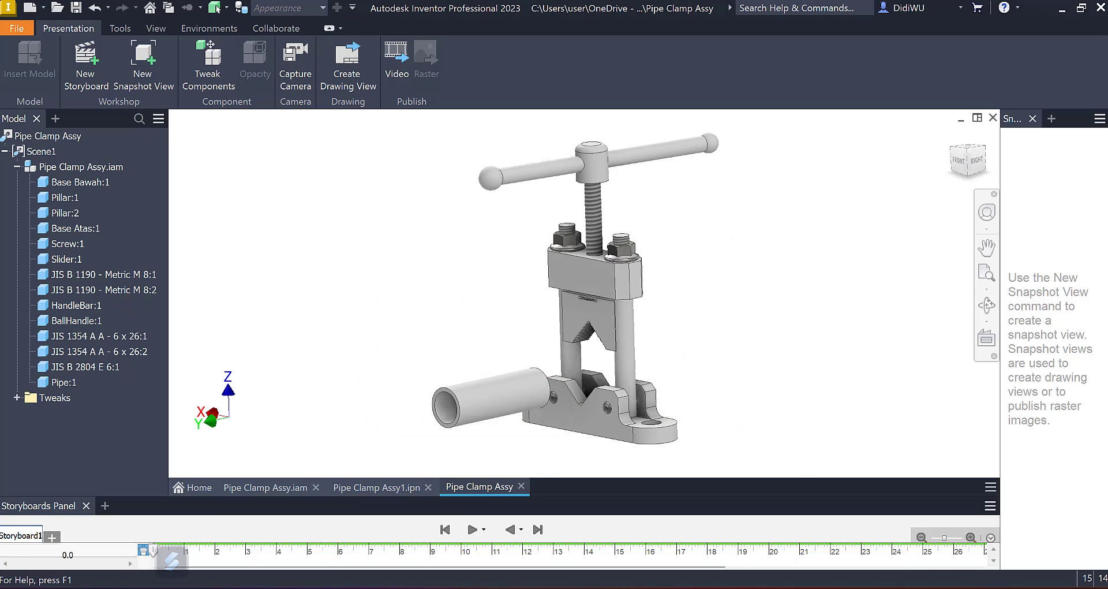
Step: Switch to File Explorer, play the Clamp video from the Desktop folder in Media Player, and return to Inventor's home view of the clamp
{"action": "key", "text": "super"}
{"action": "key", "text": "super"}
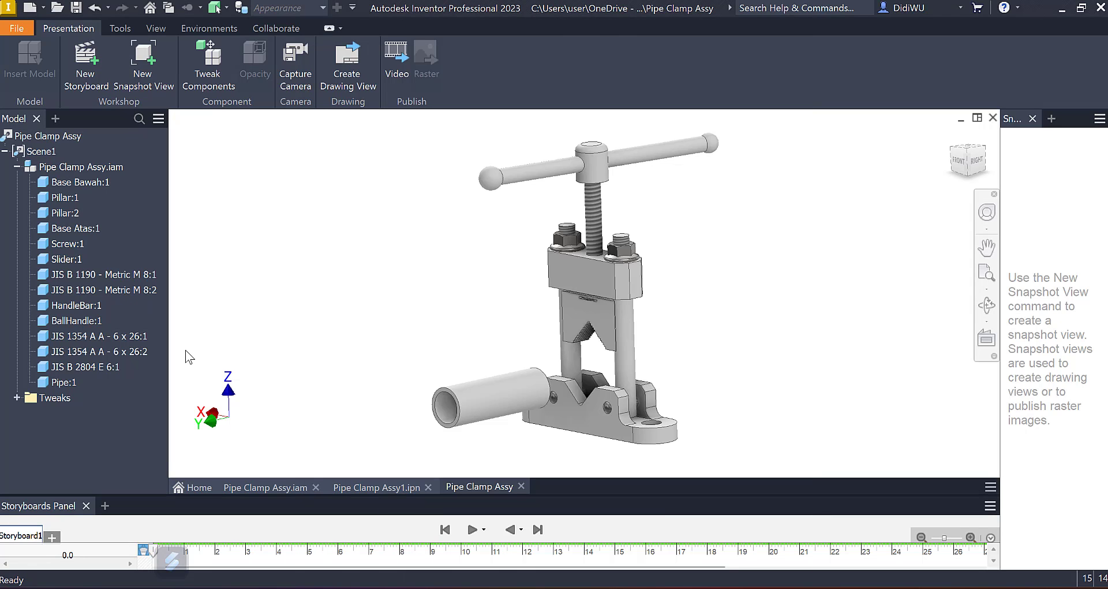
{"action": "key", "text": "super+e"}
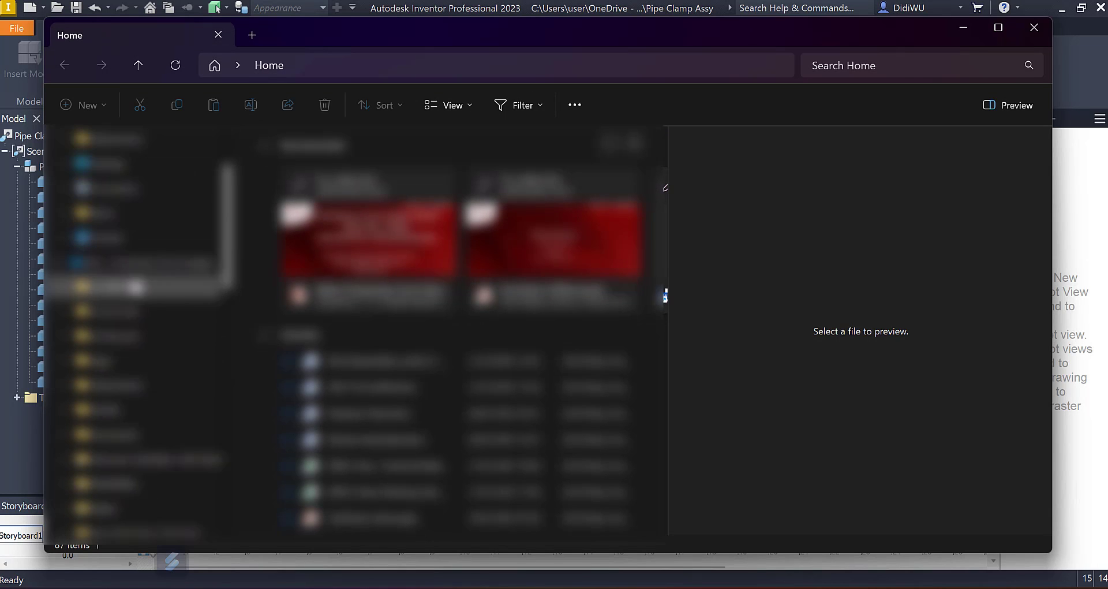
{"action": "left_click", "coordinate": [104, 164]}
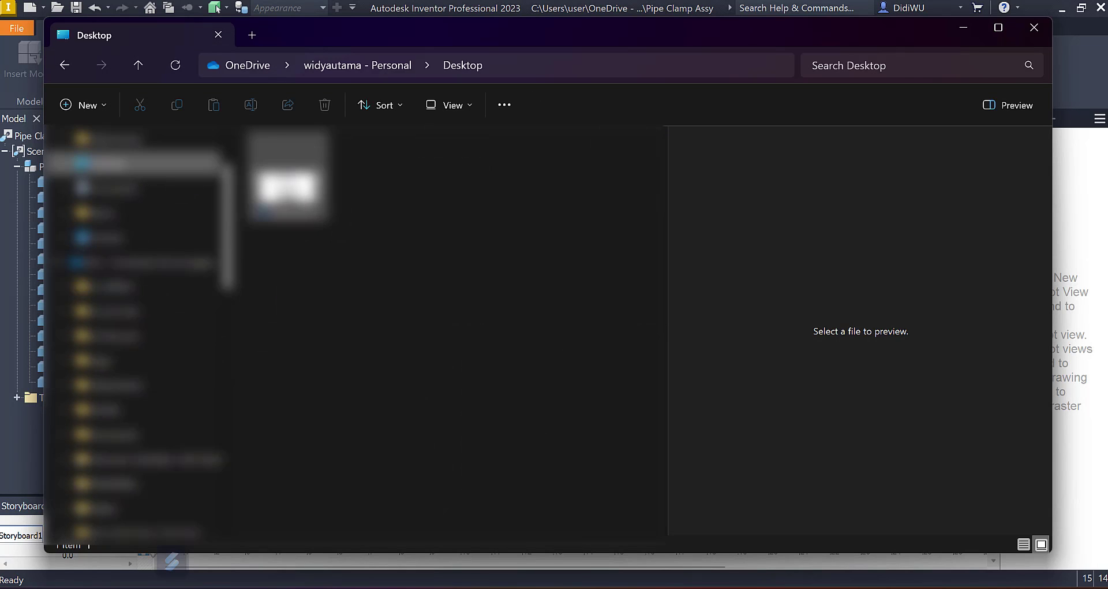
{"action": "left_click", "coordinate": [288, 176]}
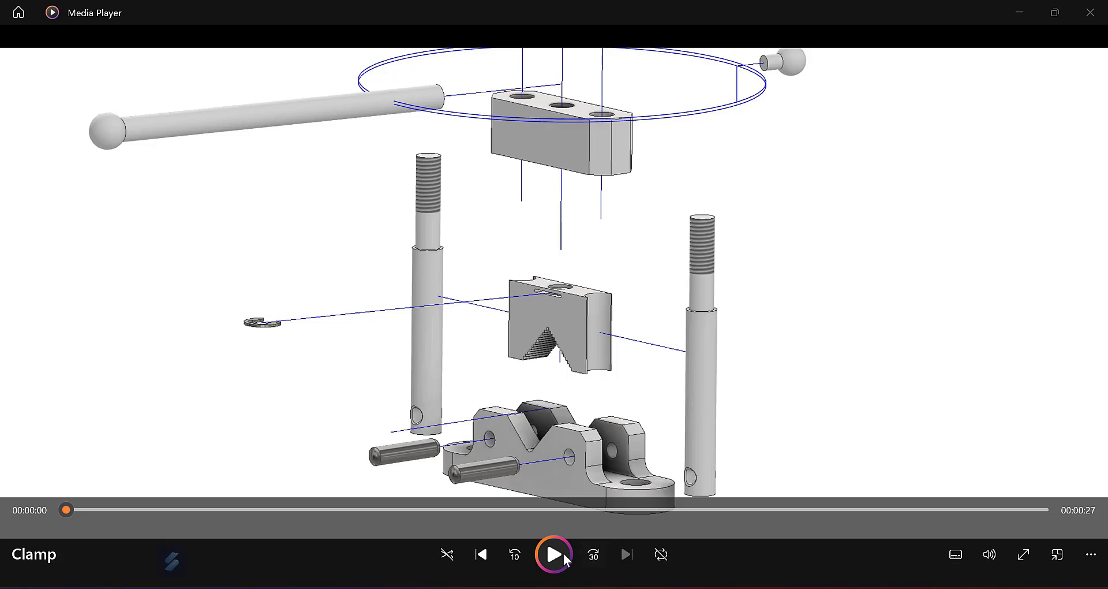
{"action": "left_click", "coordinate": [564, 553]}
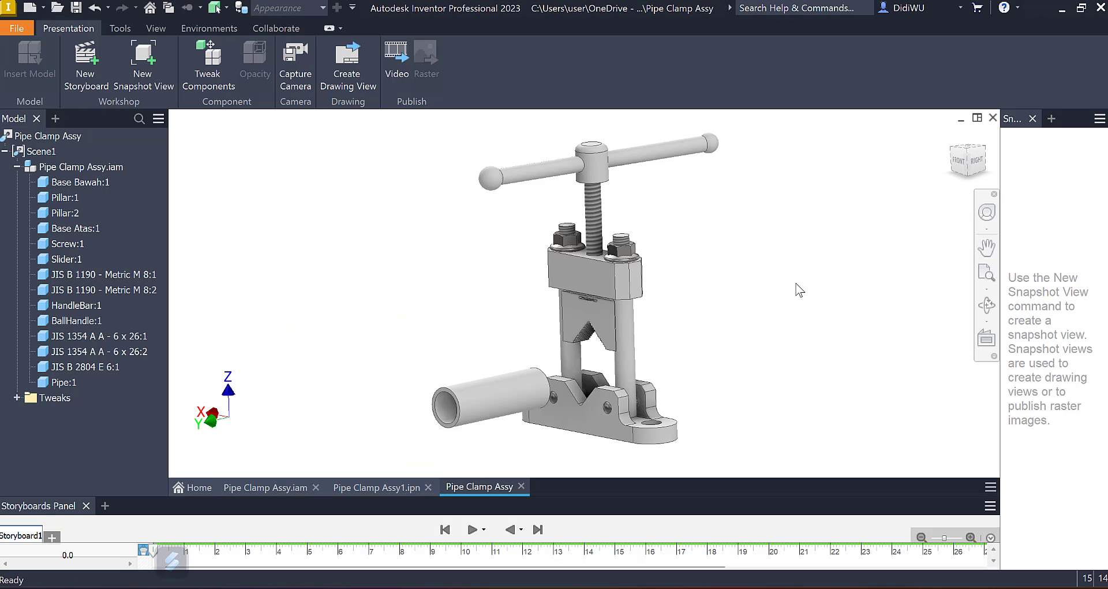
{"action": "key", "text": "F6"}
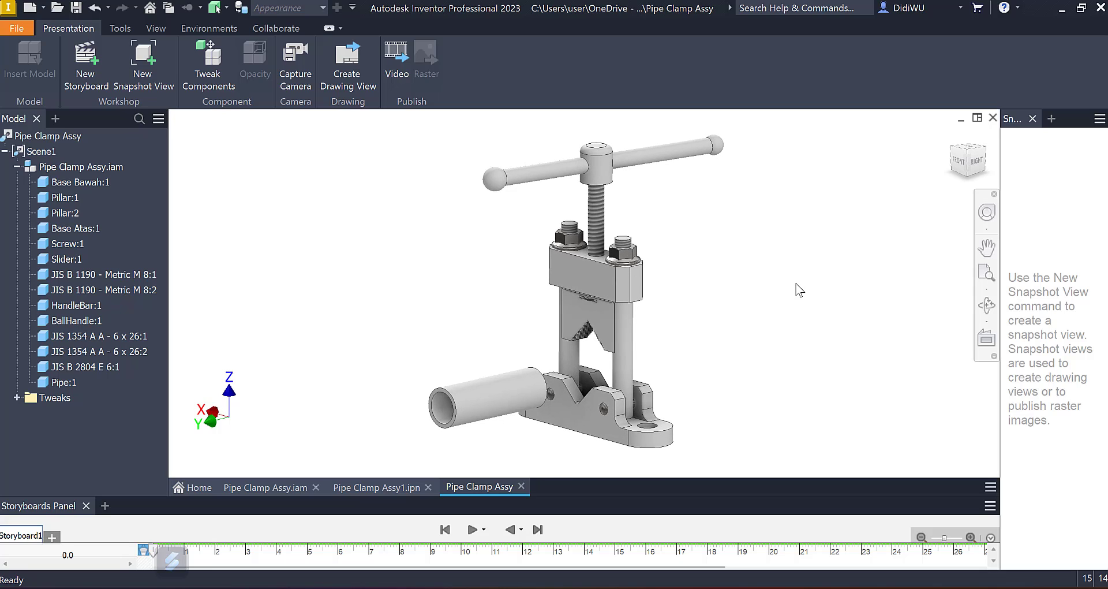